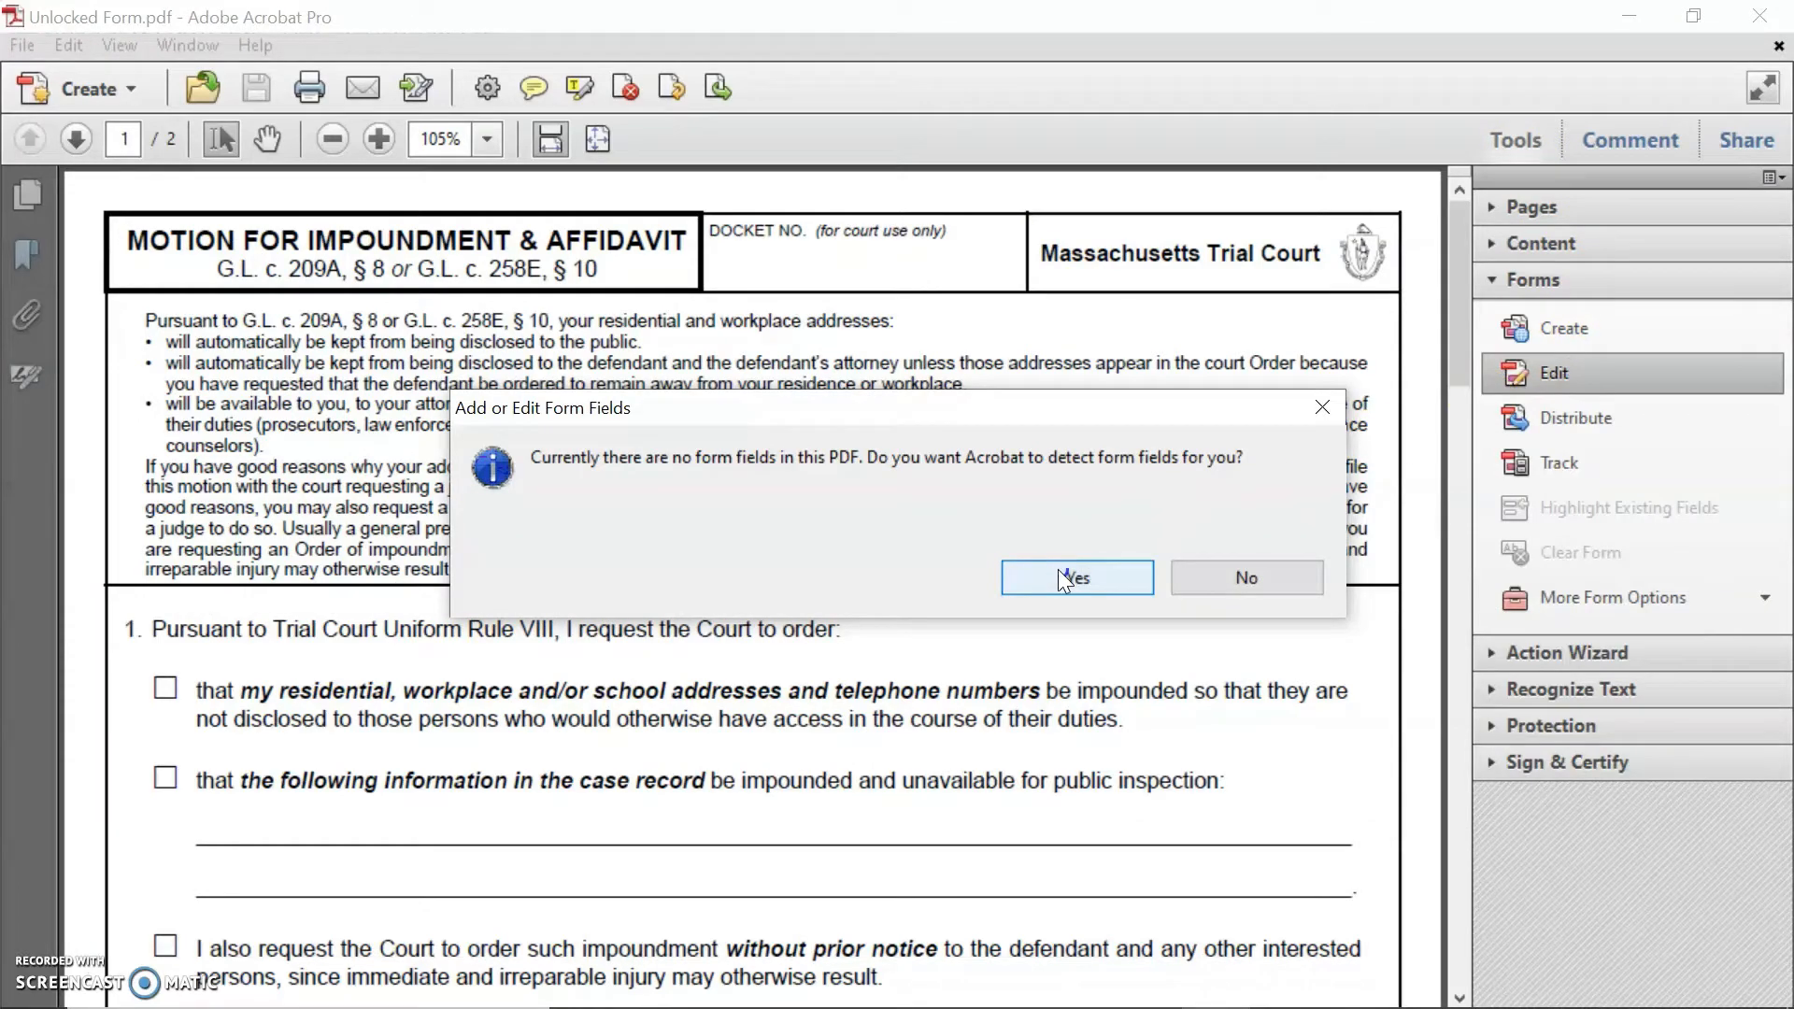
- Have the form fields in the PDF detected automatically and acknowledge the form editing notice
click(1066, 580)
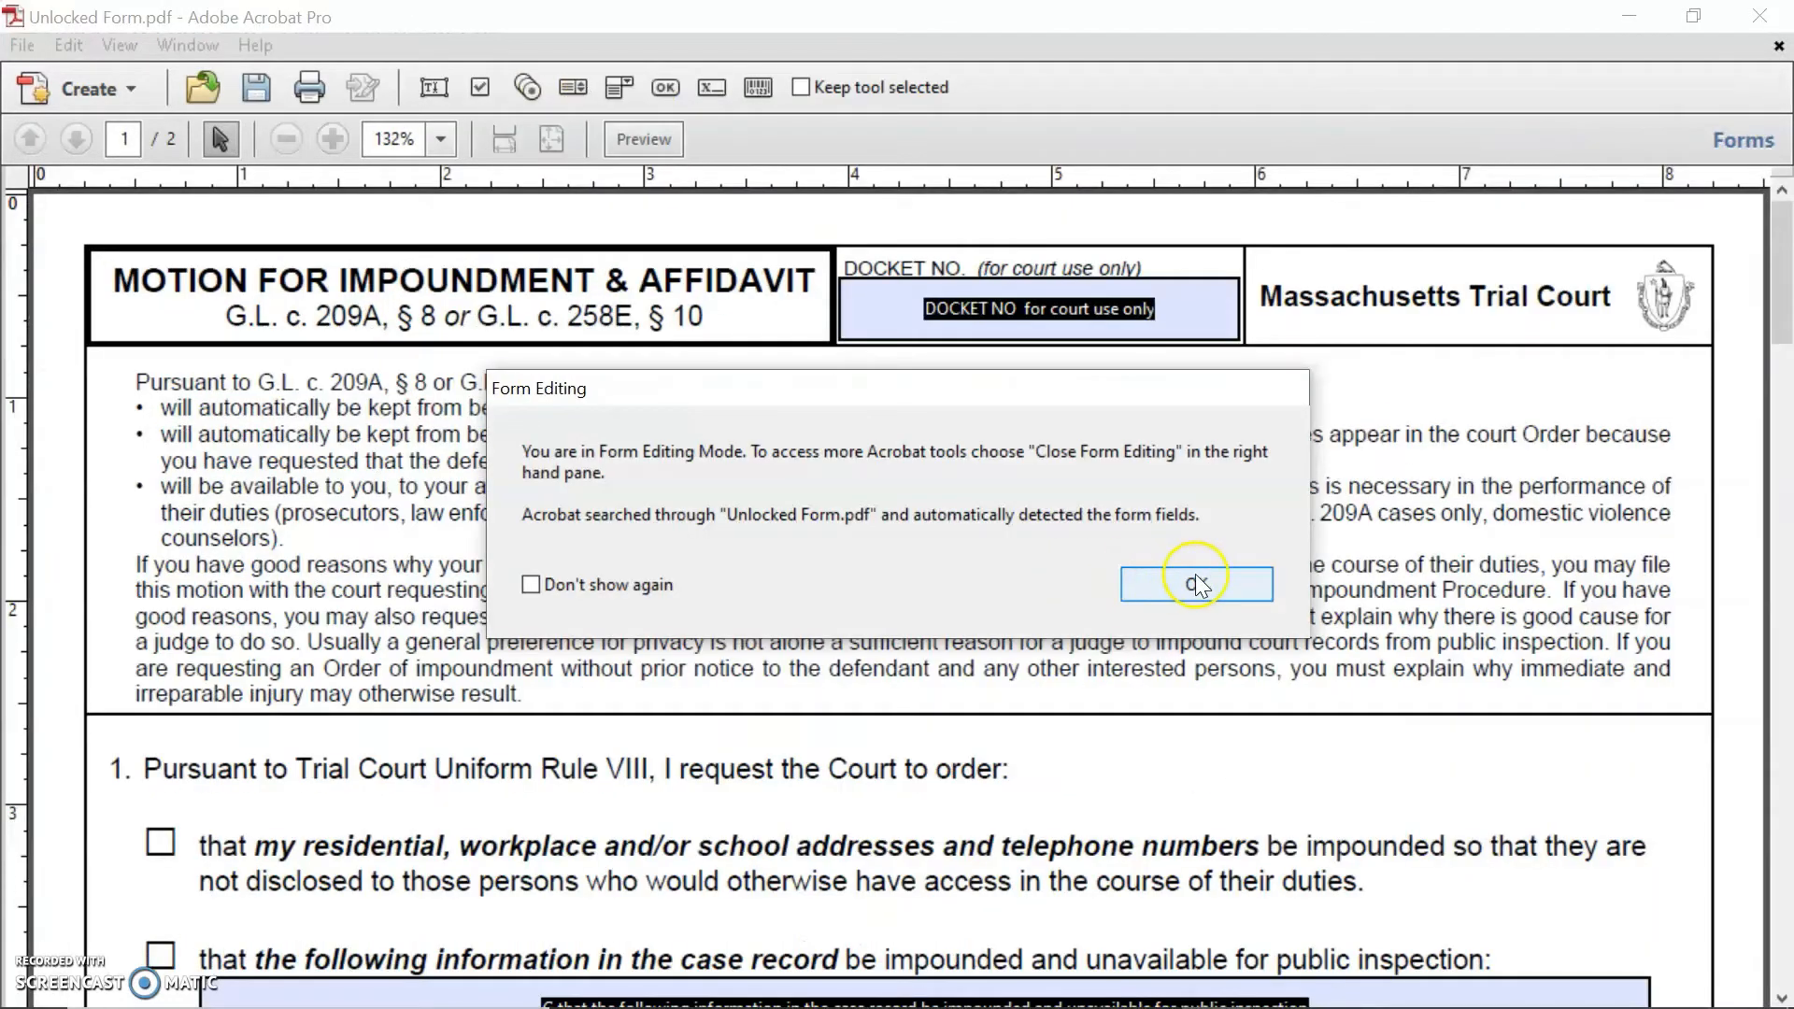
click(1192, 580)
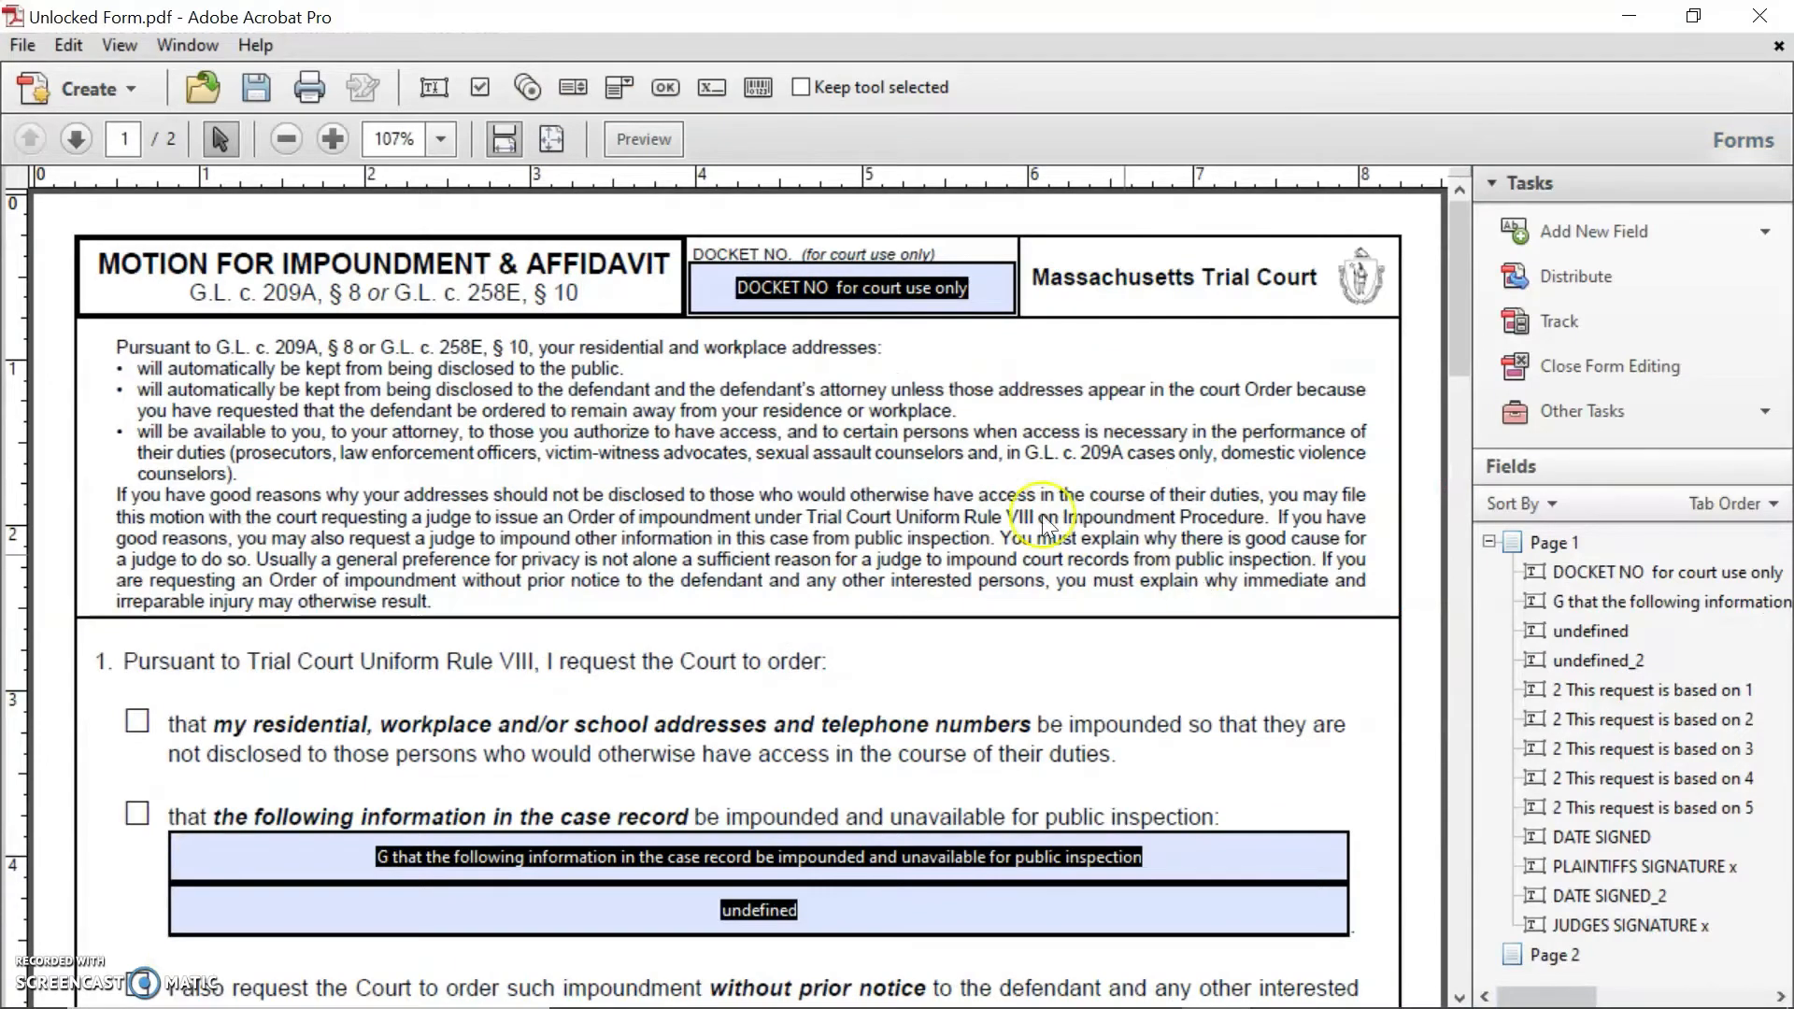
- Delete the detected docket number text field, which is for court use only, from the header of page 1
scroll(701, 692, down, 3)
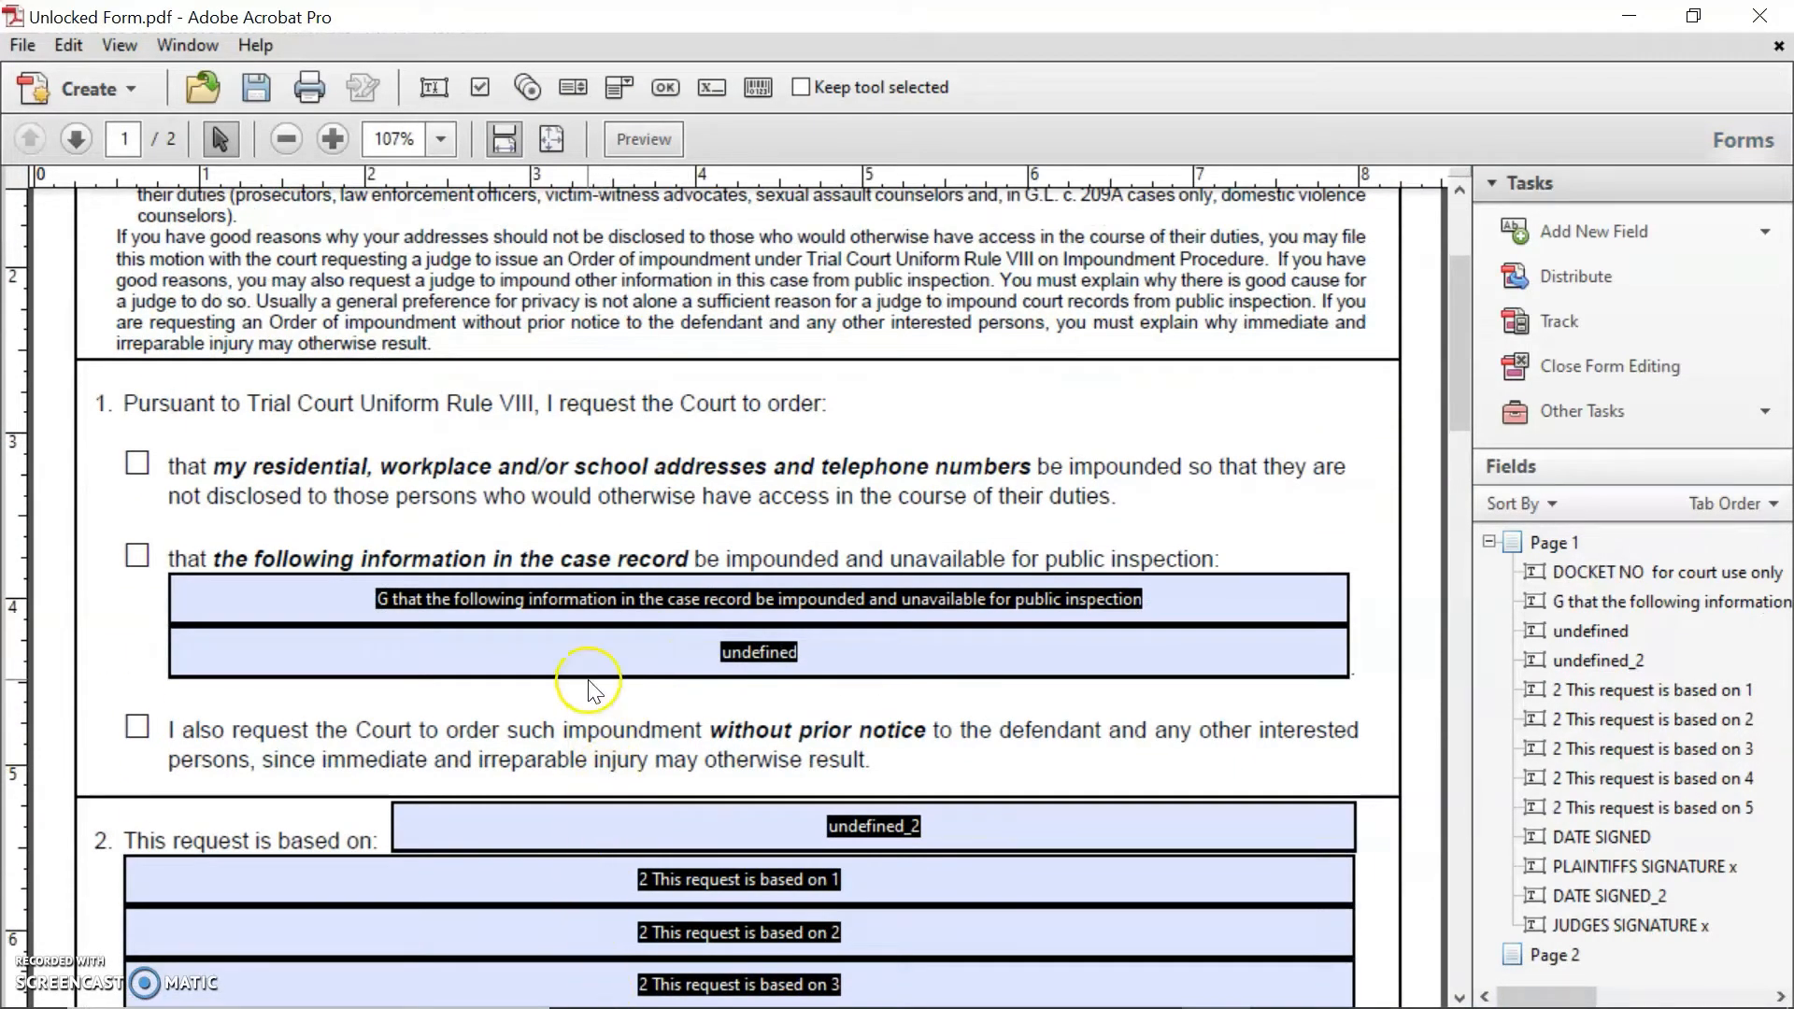
scroll(589, 686, up, 3)
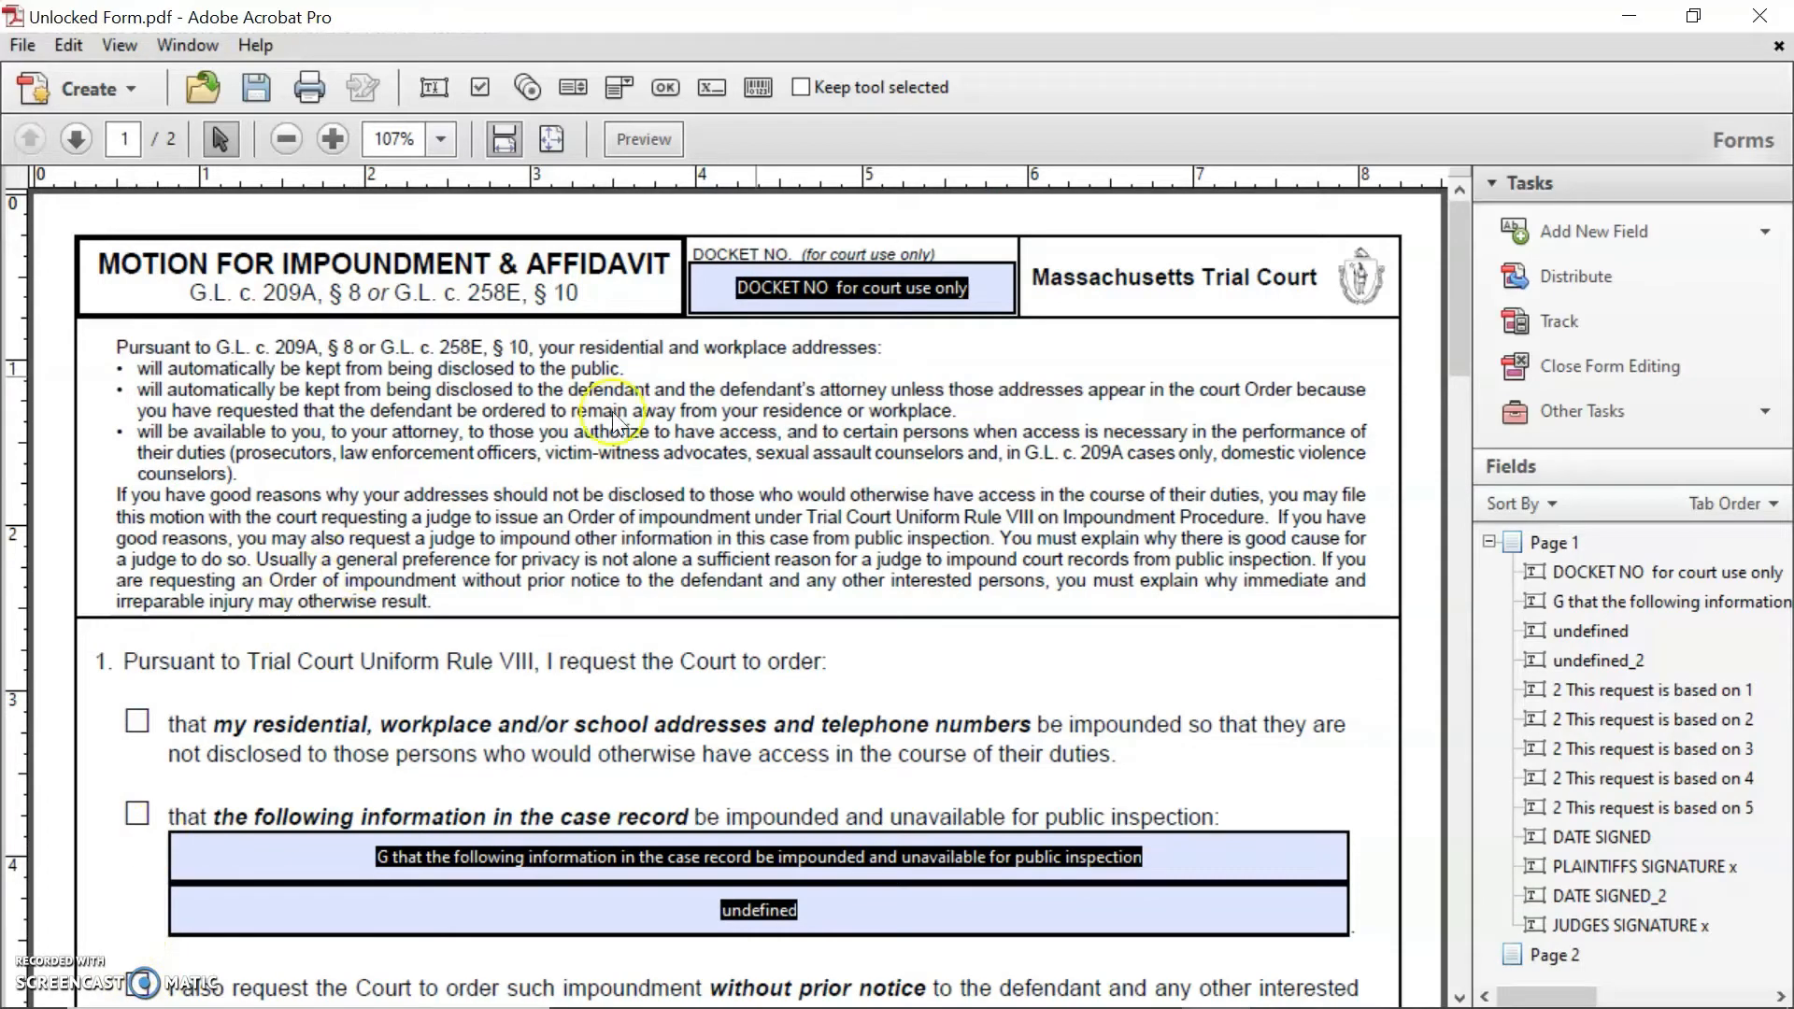
scroll(903, 554, down, 8)
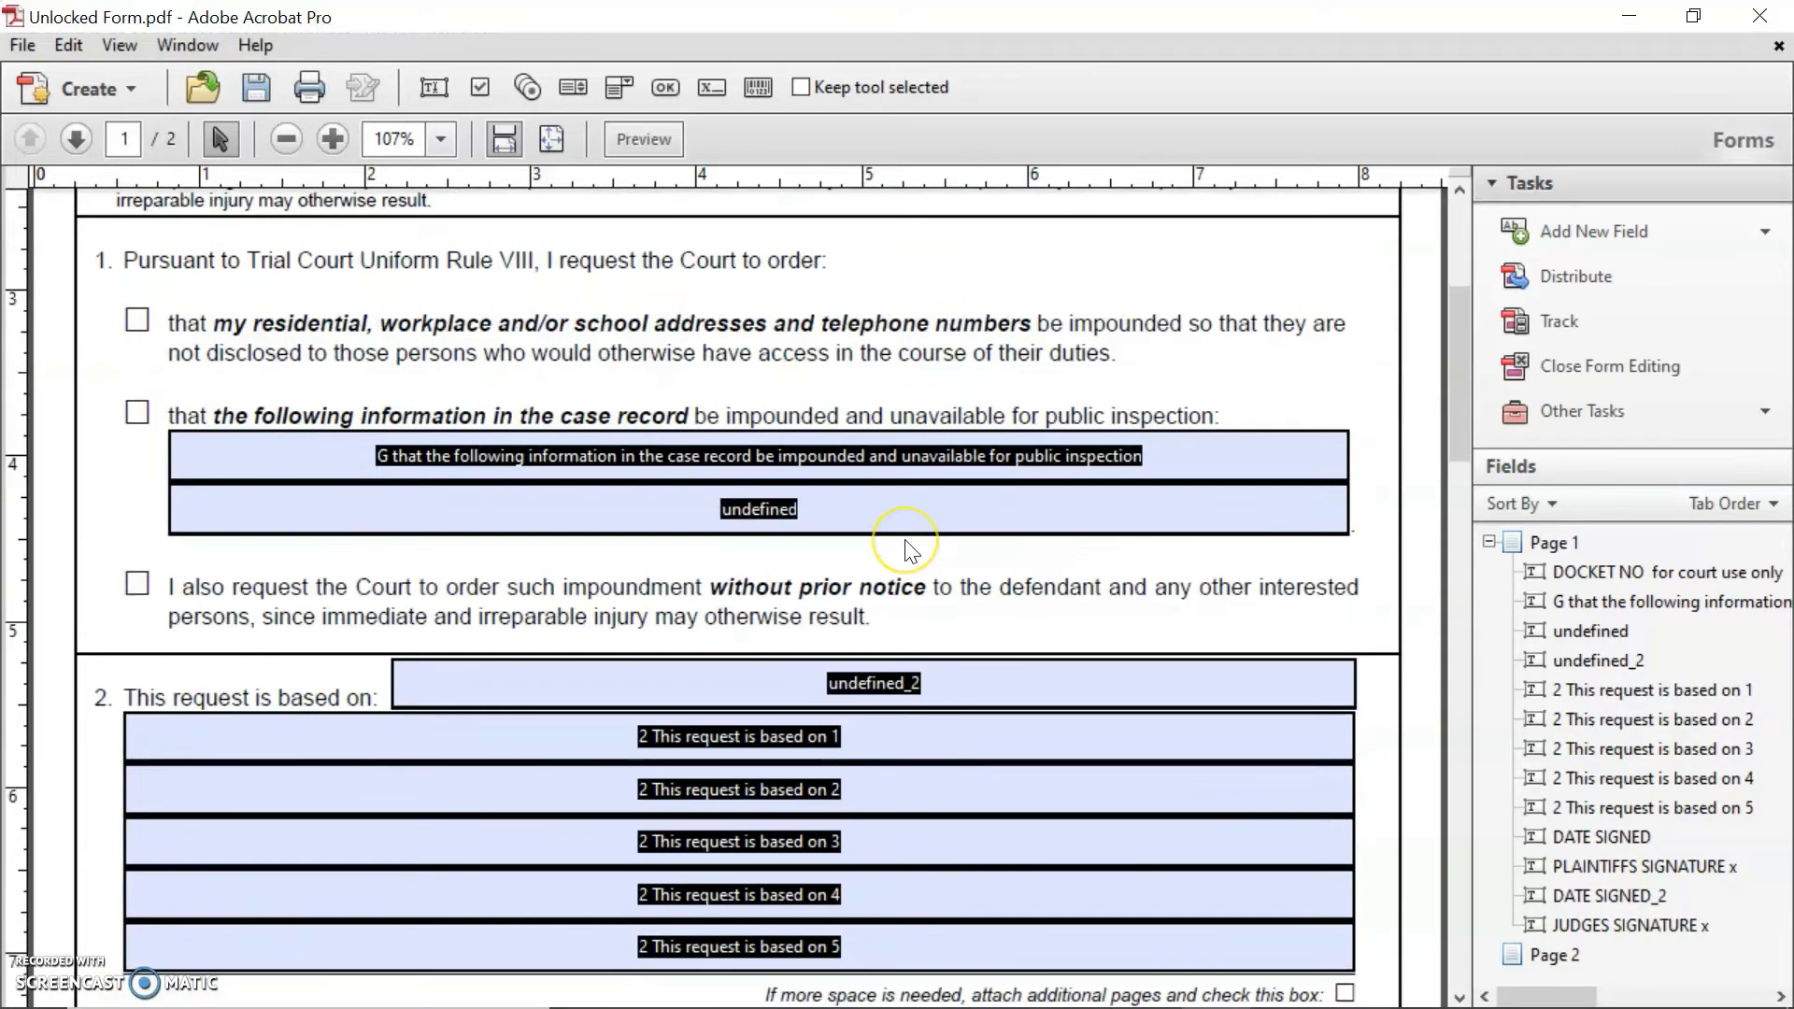
scroll(905, 542, up, 8)
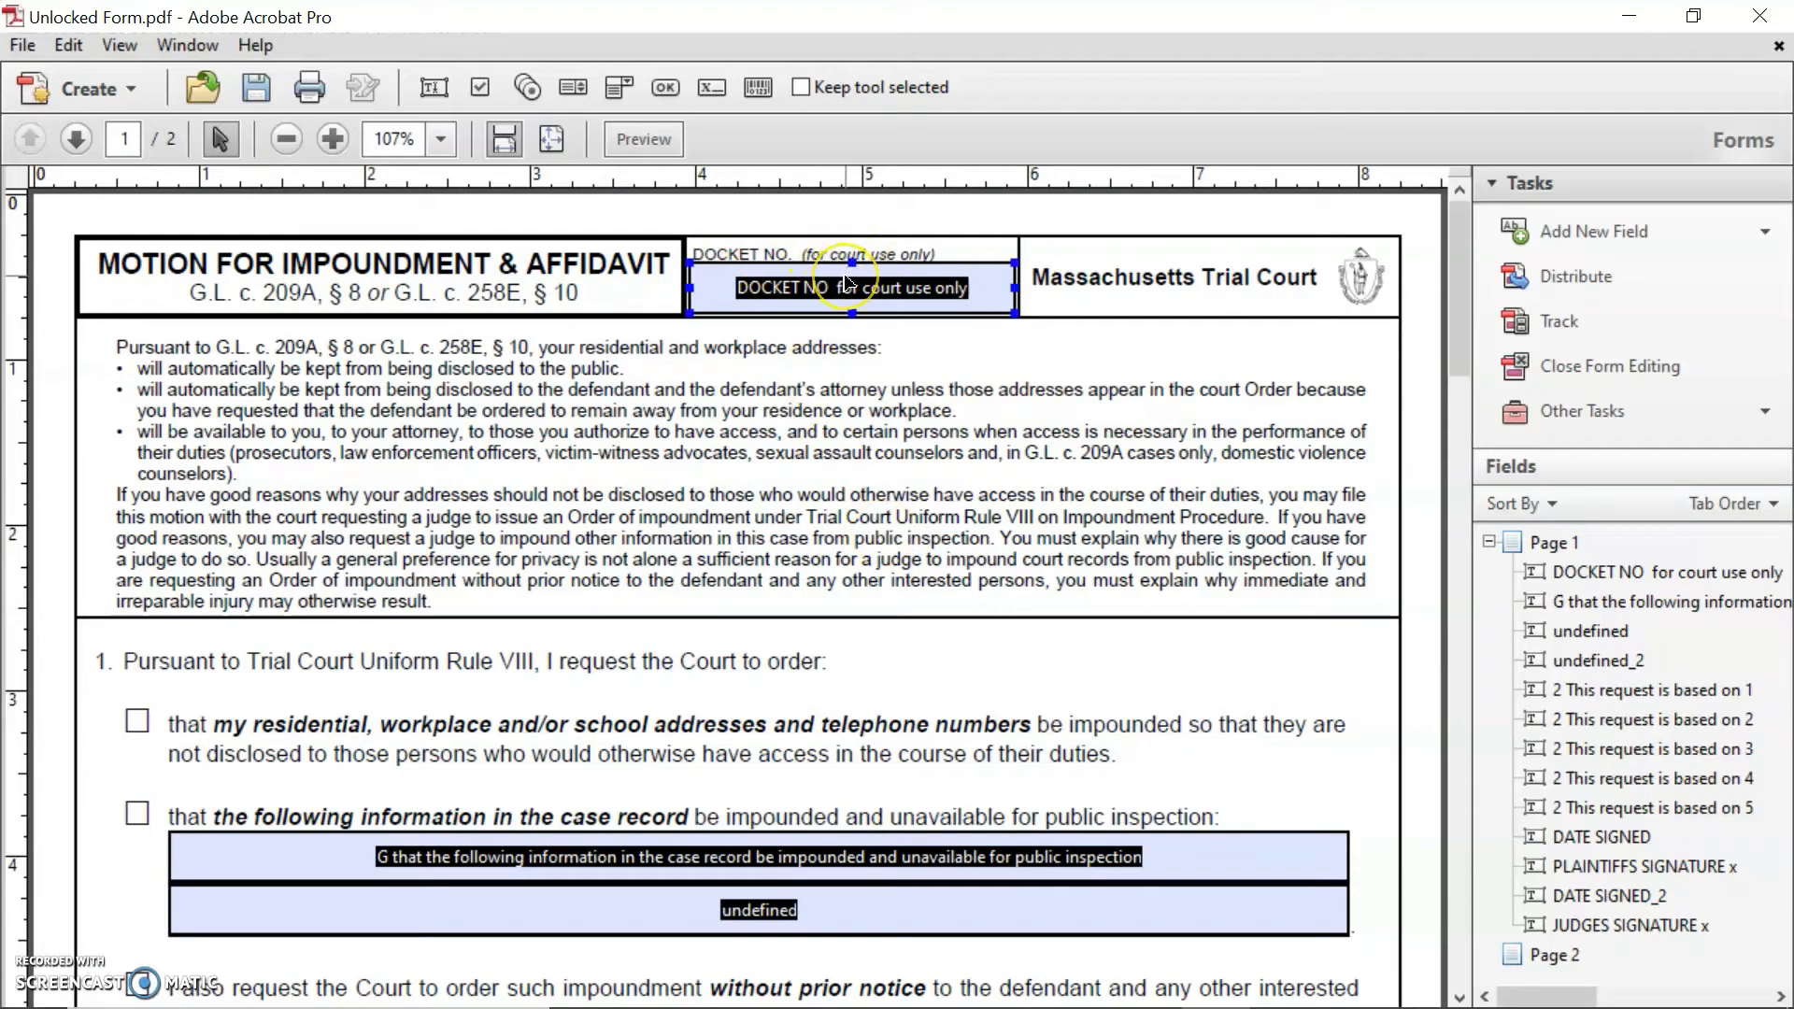
click(847, 283)
key(Delete)
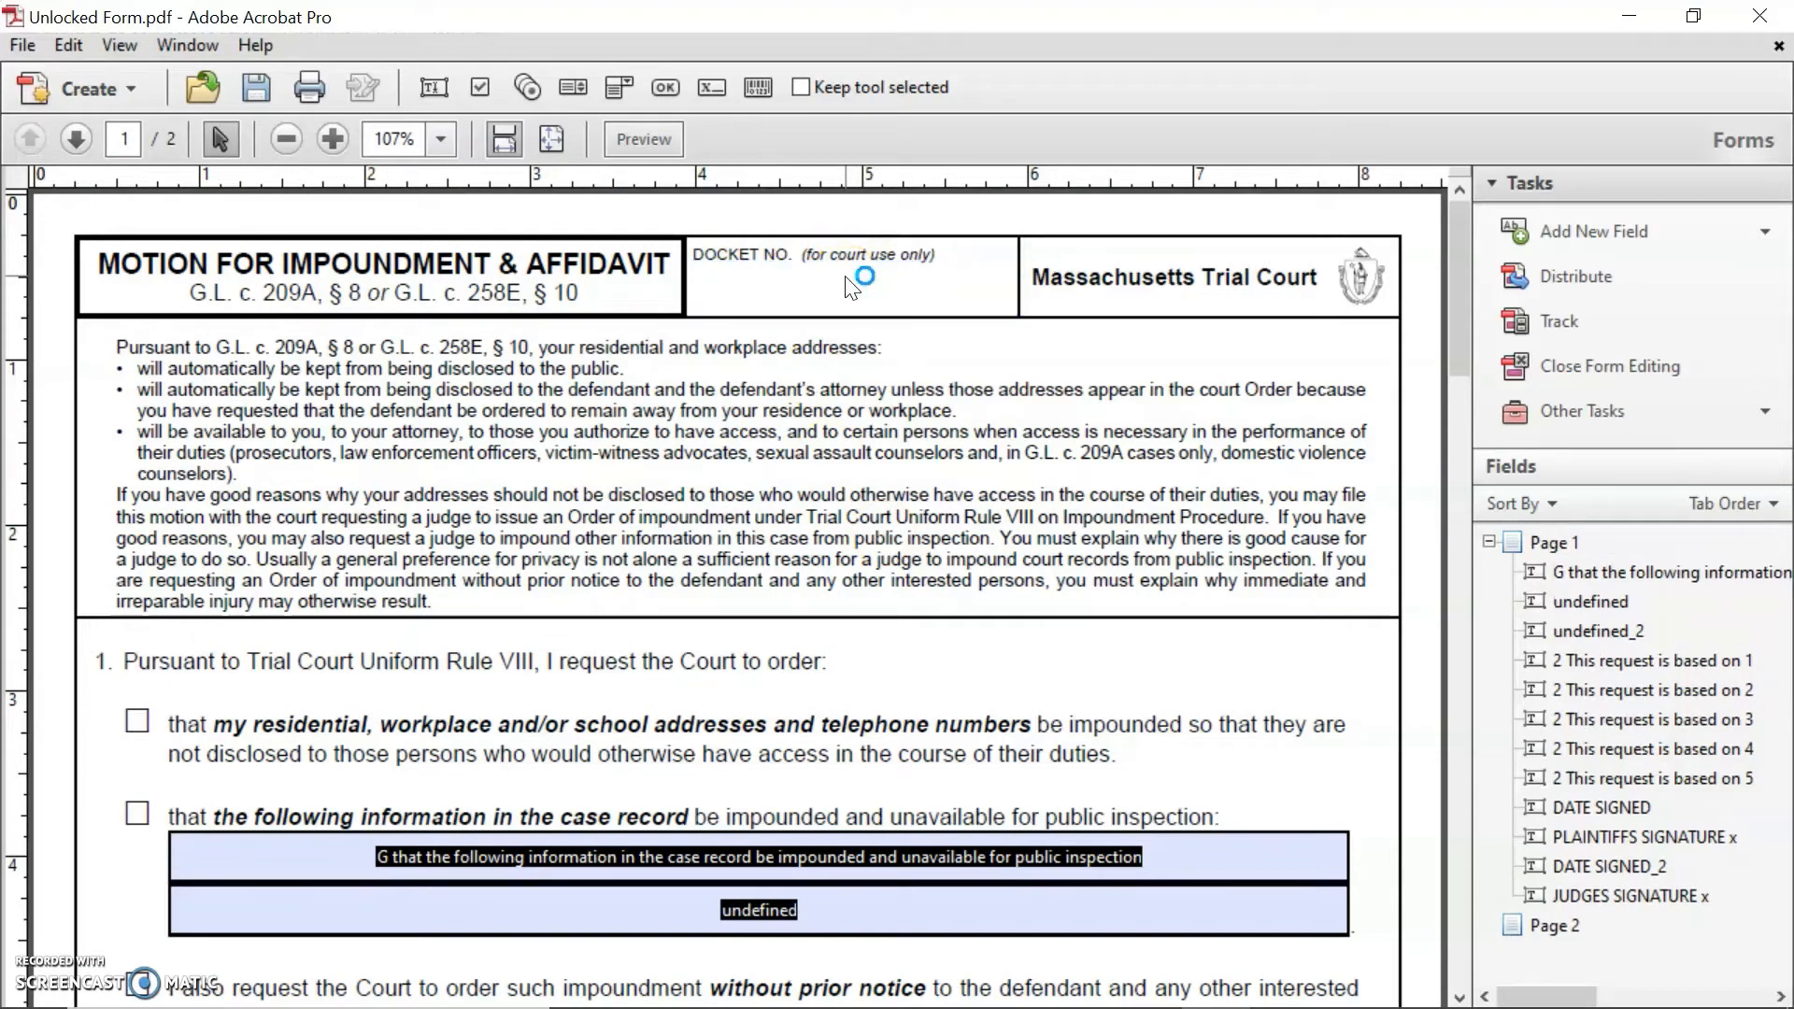
- Add a check box field over the first printed box in section 1, beside "that my residential, workplace and/or school addresses"
scroll(759, 489, down, 3)
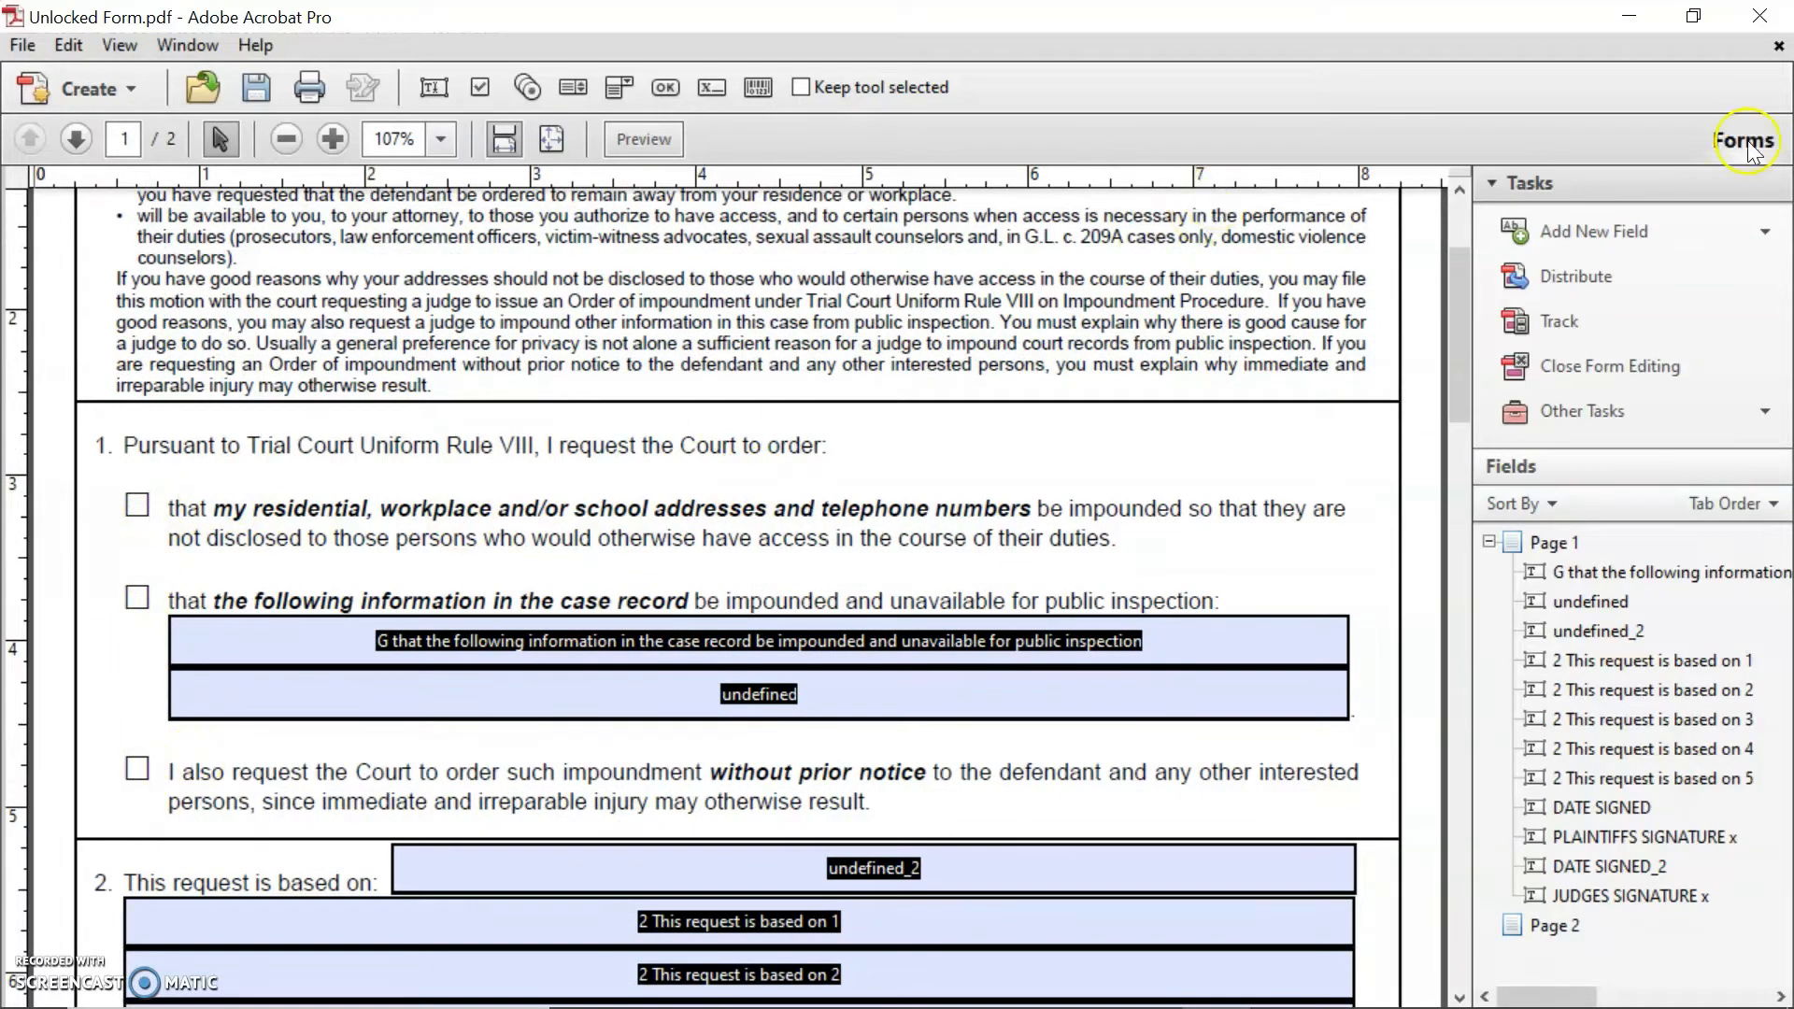
click(1645, 240)
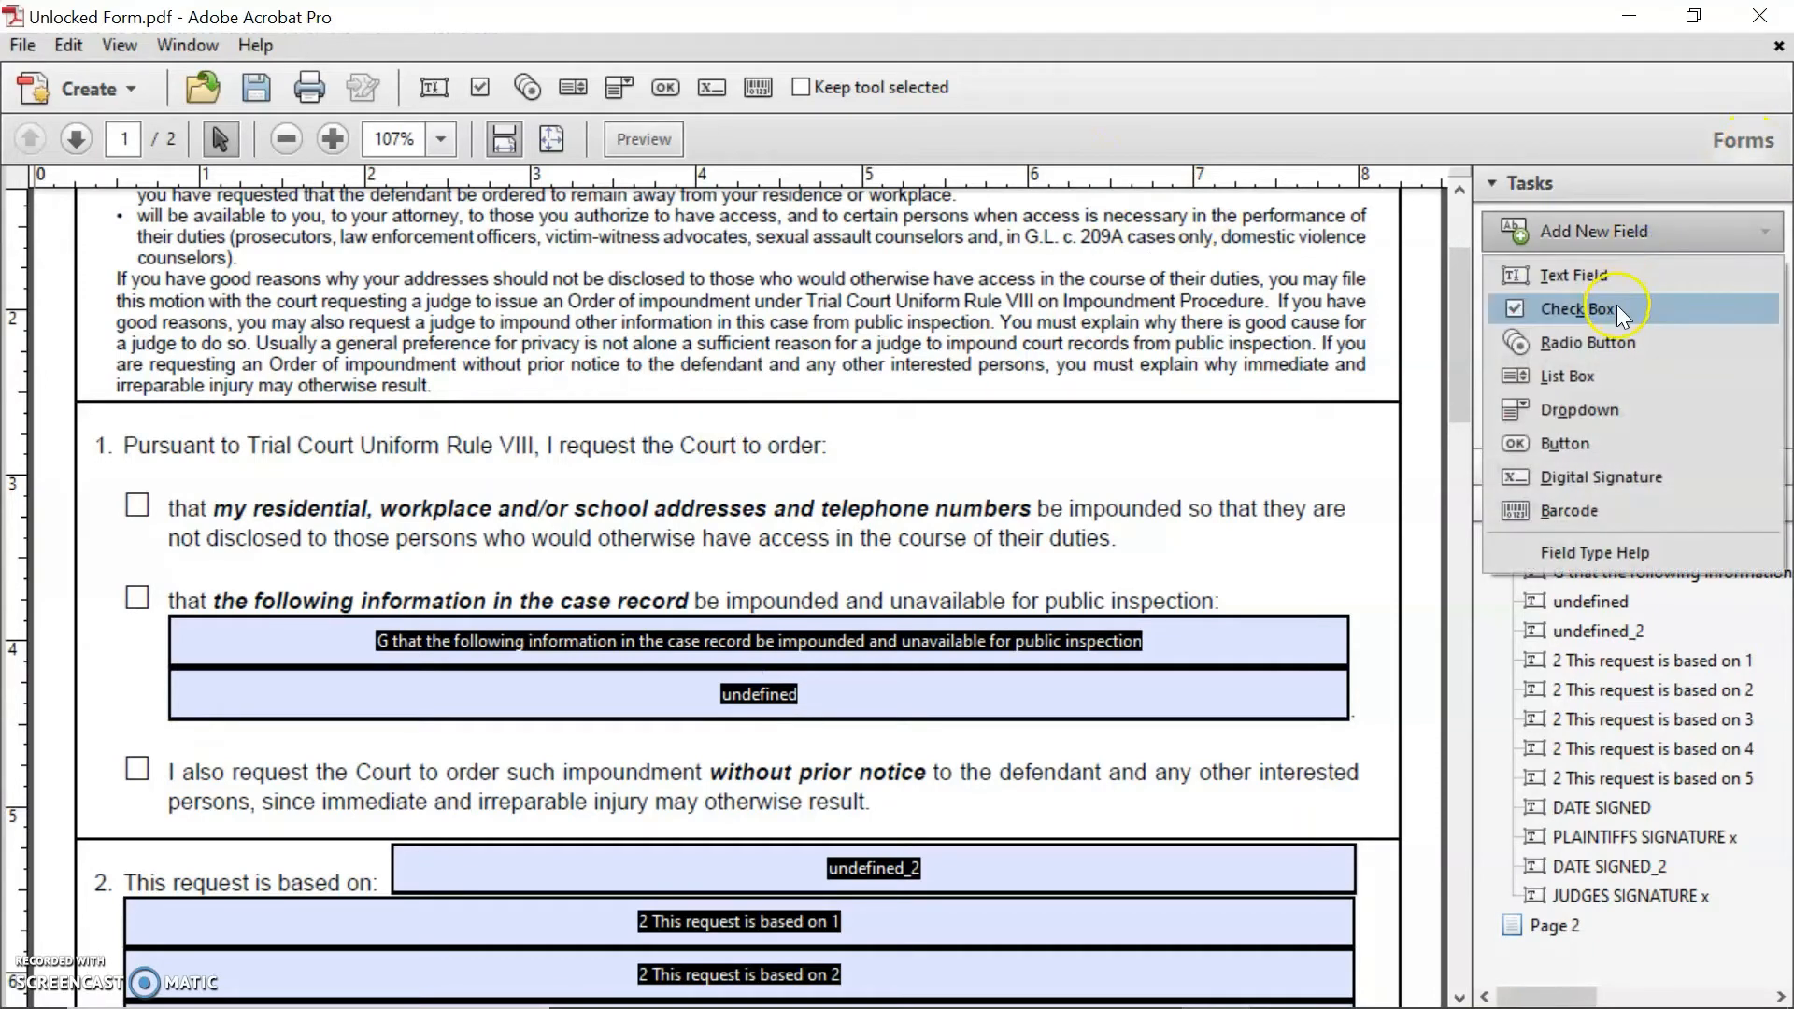
click(1616, 308)
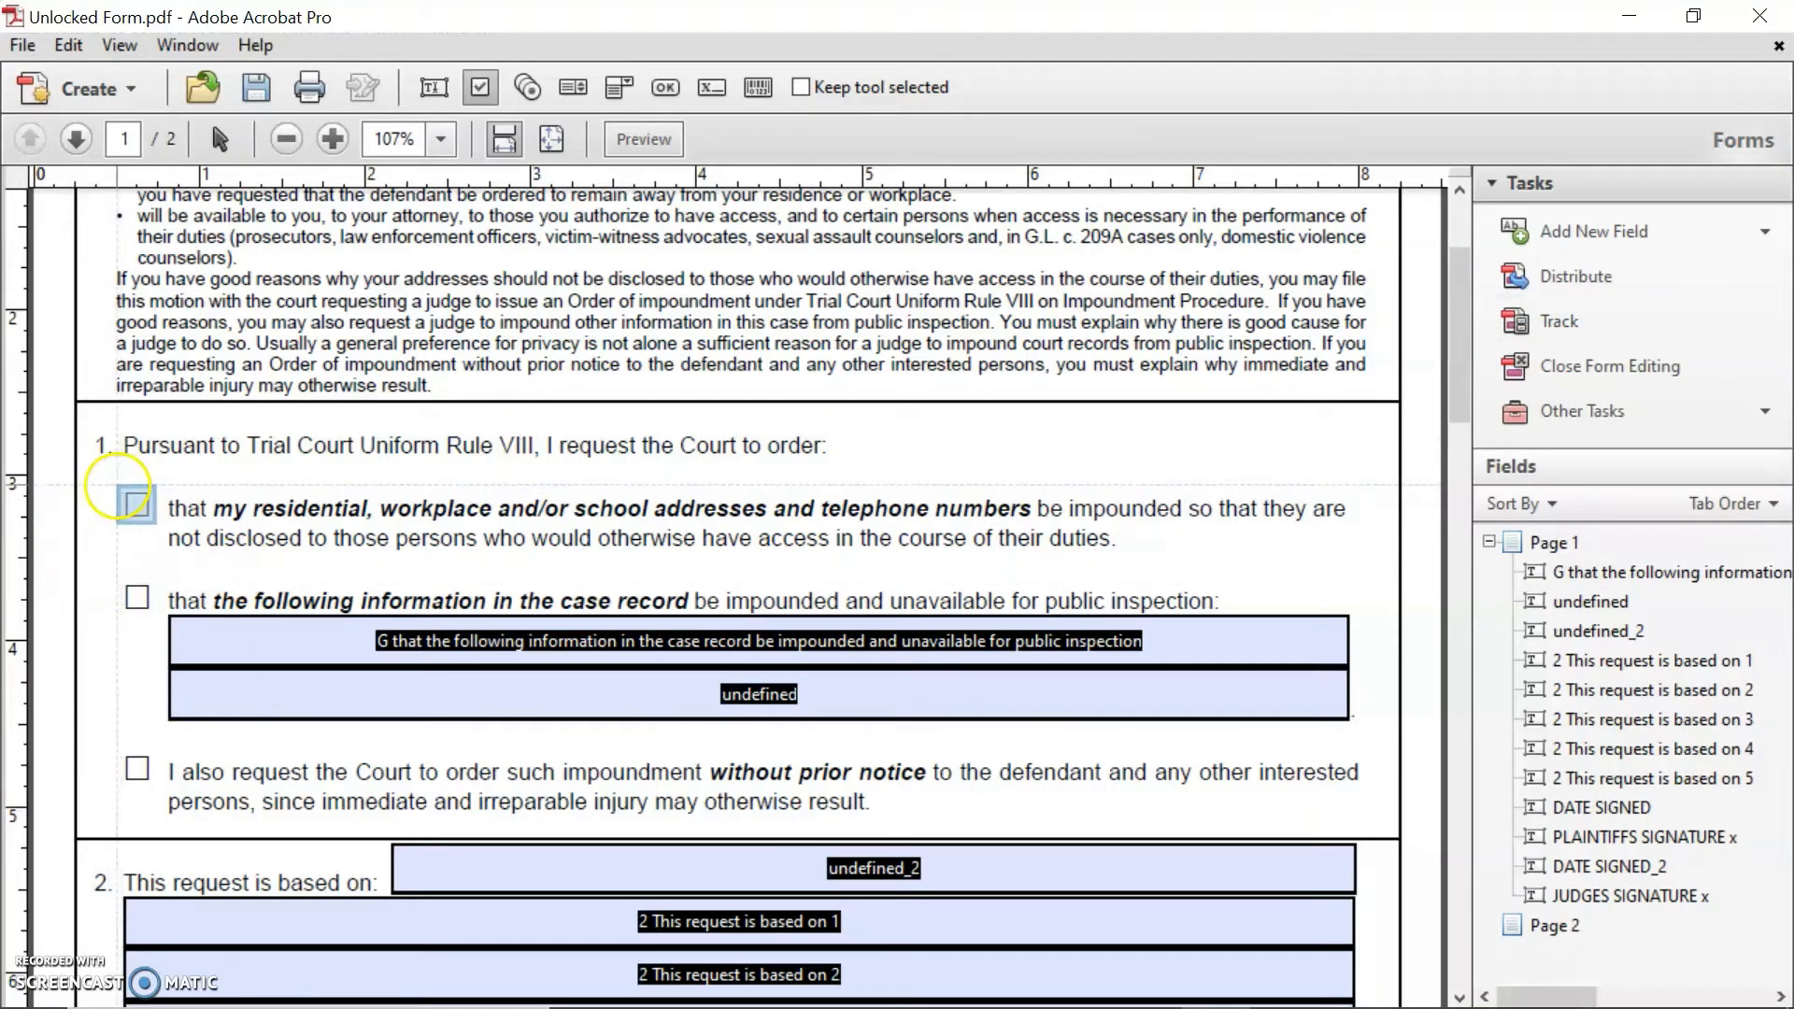
click(118, 486)
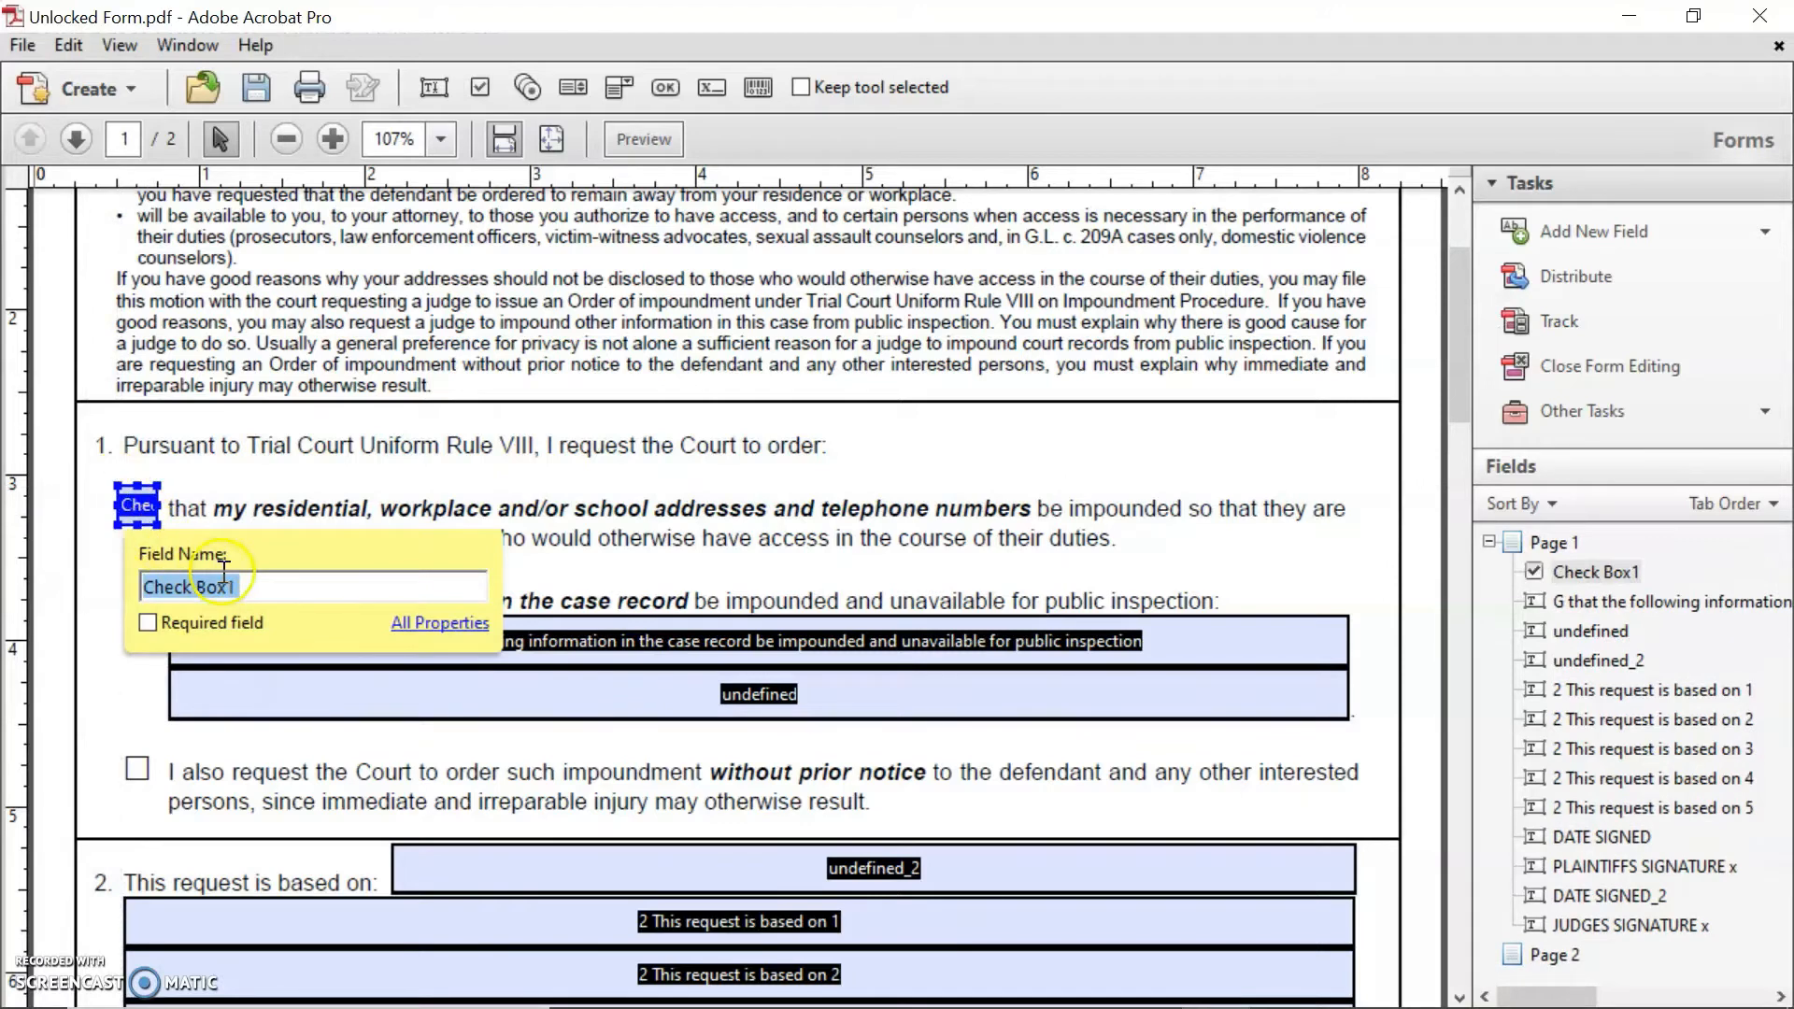
click(835, 489)
- Review the style and export value options of the first check box field without changing them
scroll(944, 474, up, 1)
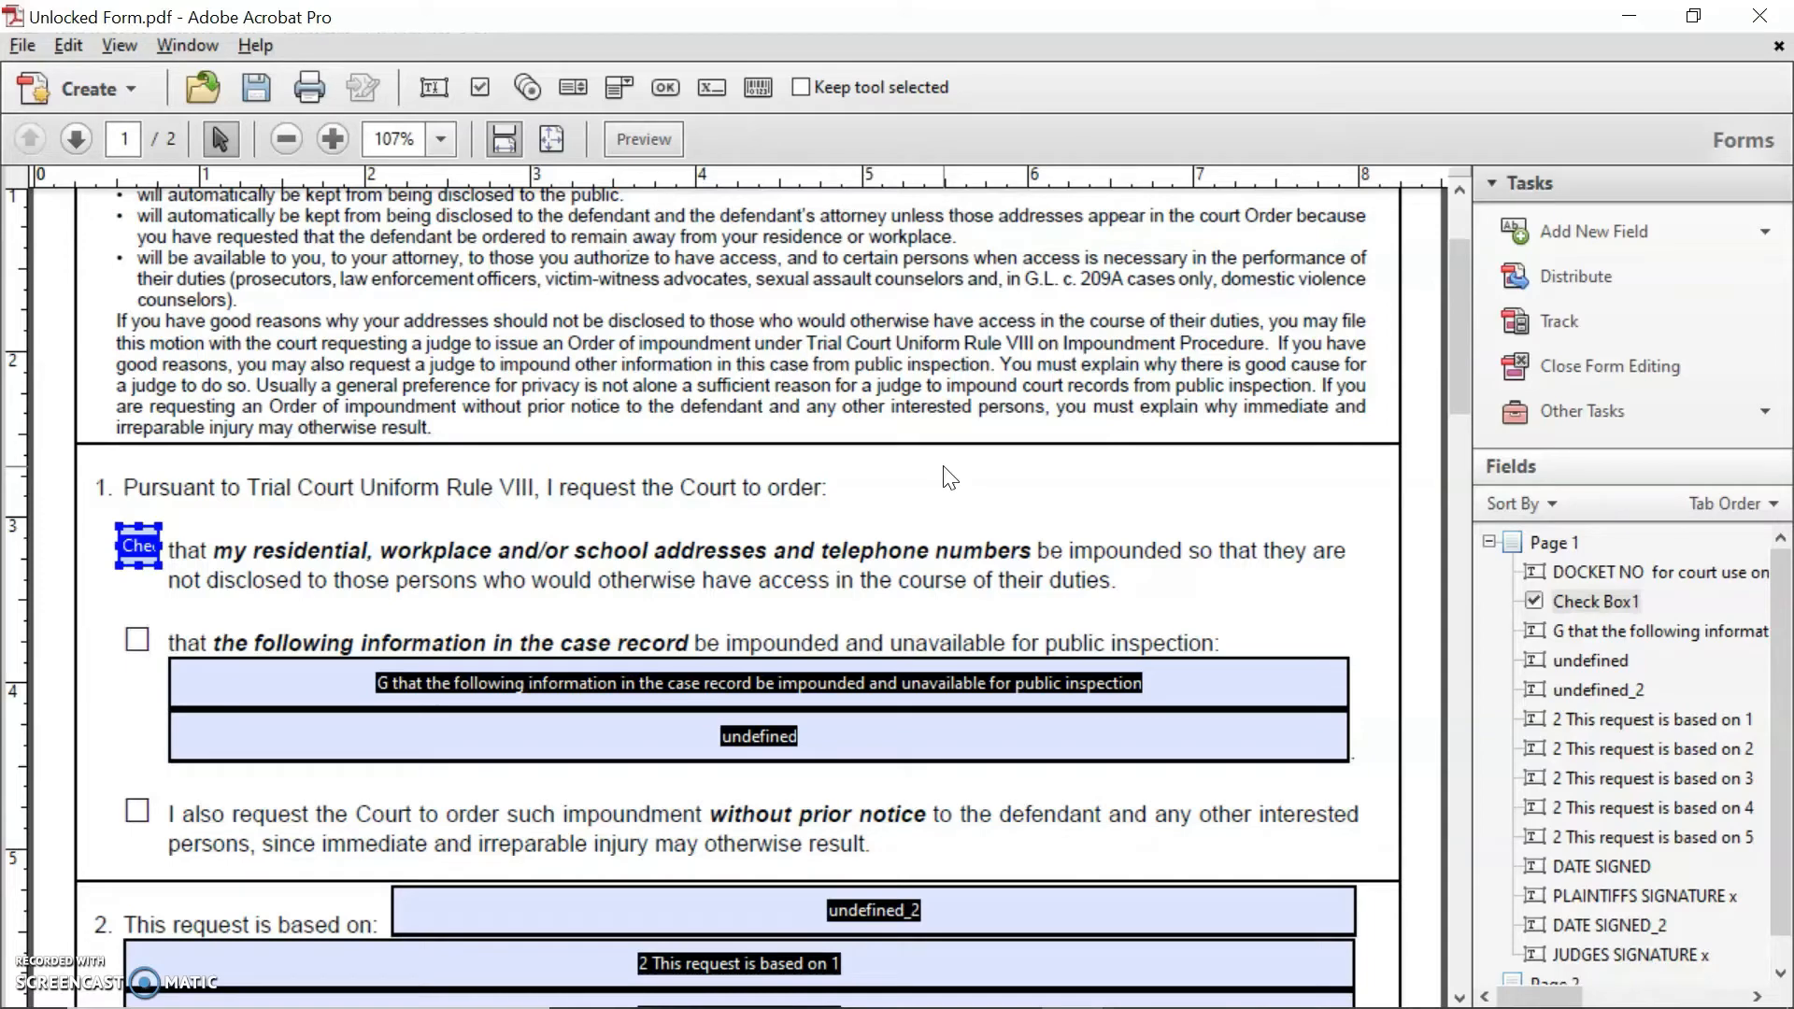
right_click(137, 543)
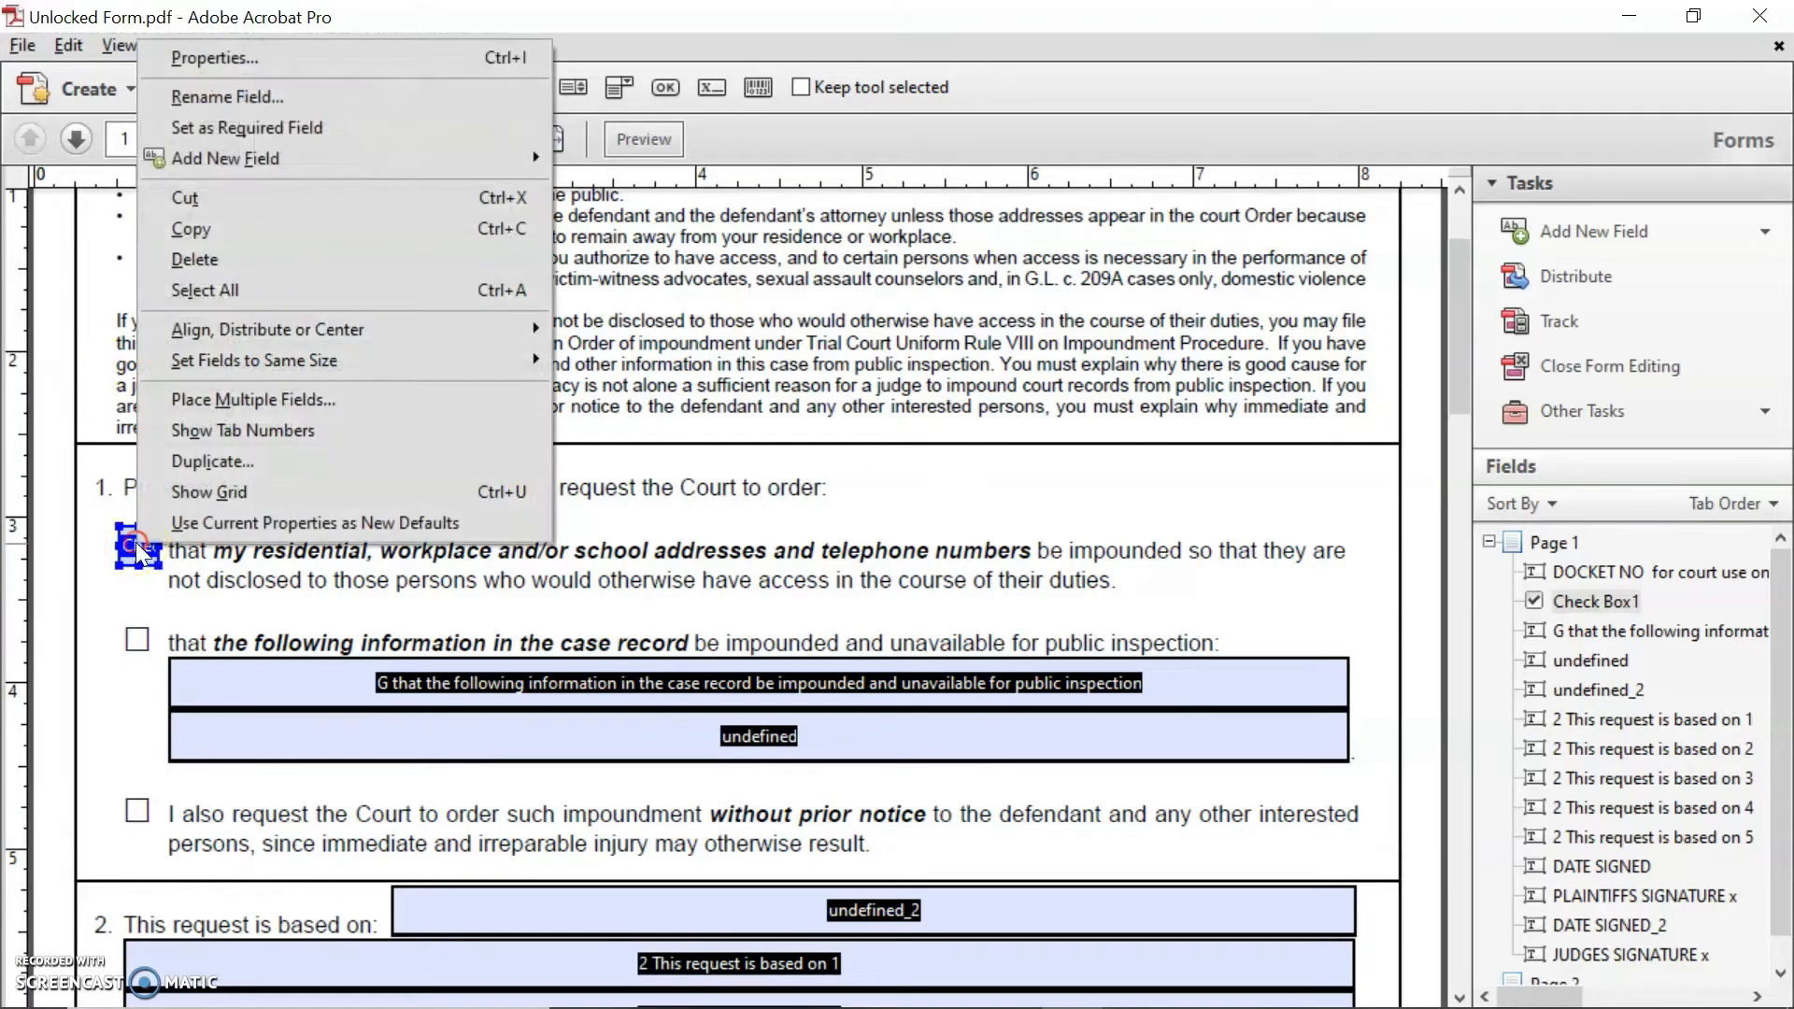
click(264, 62)
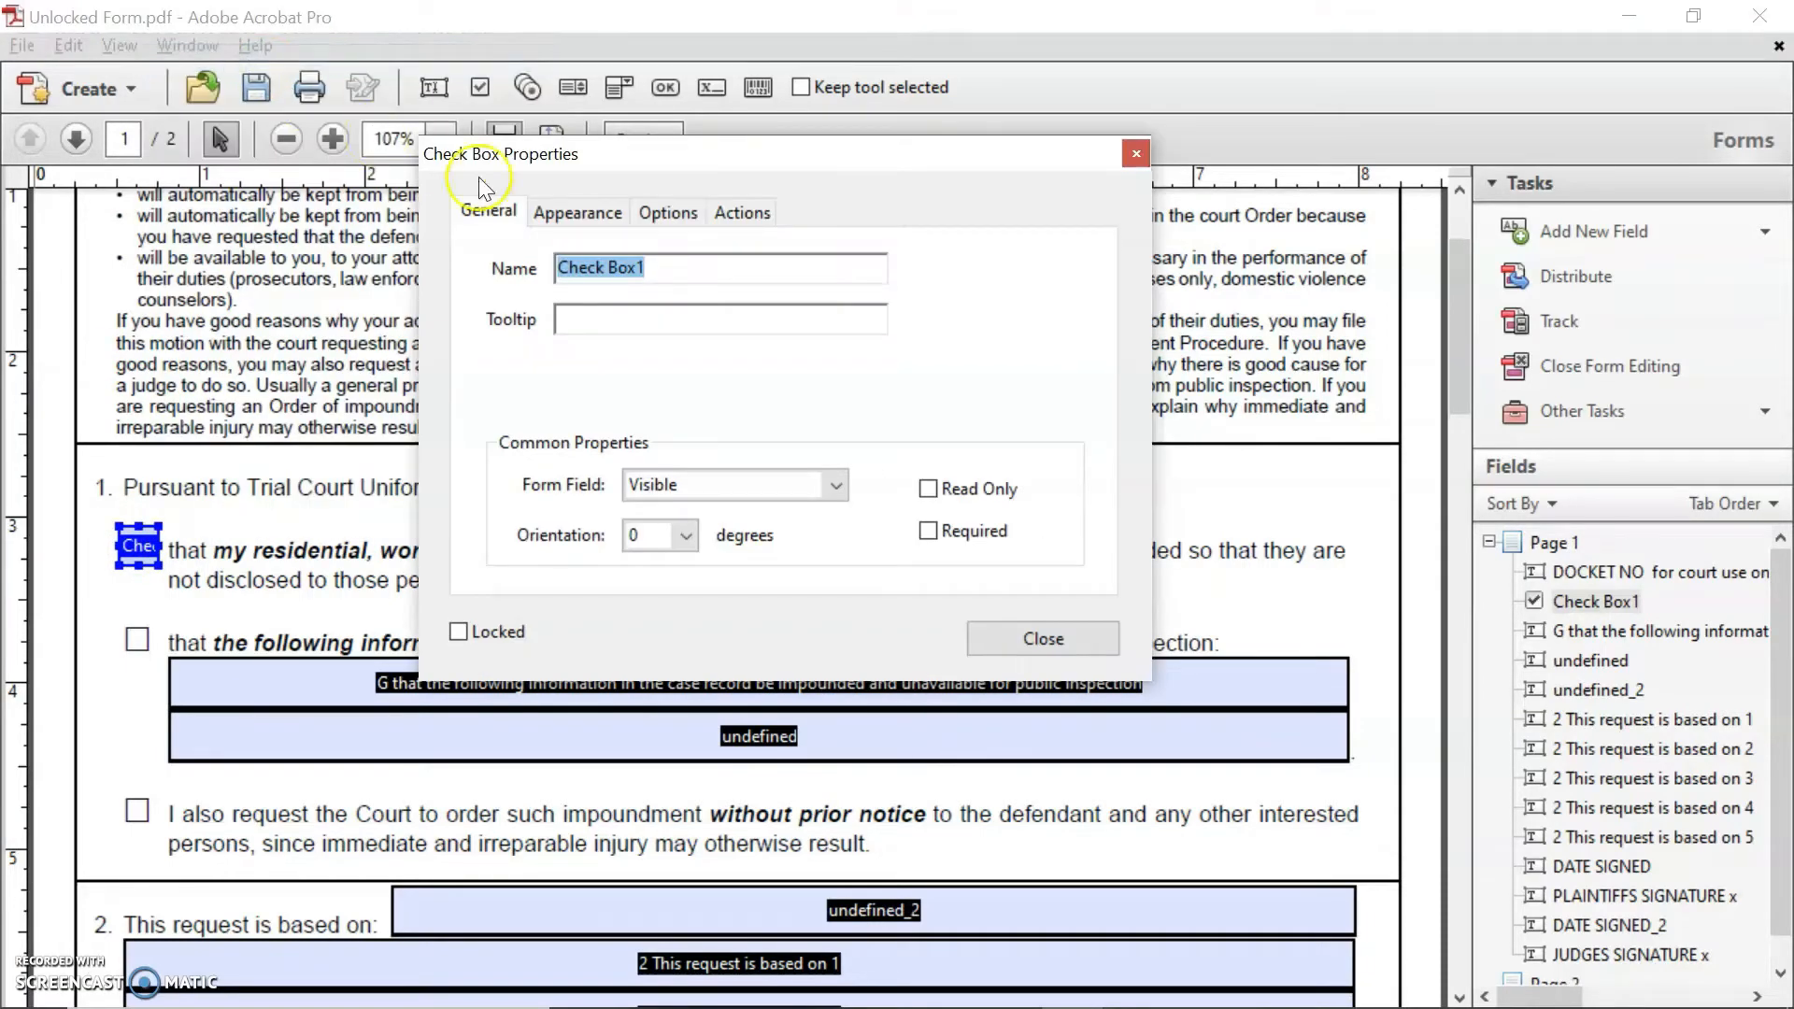
click(670, 215)
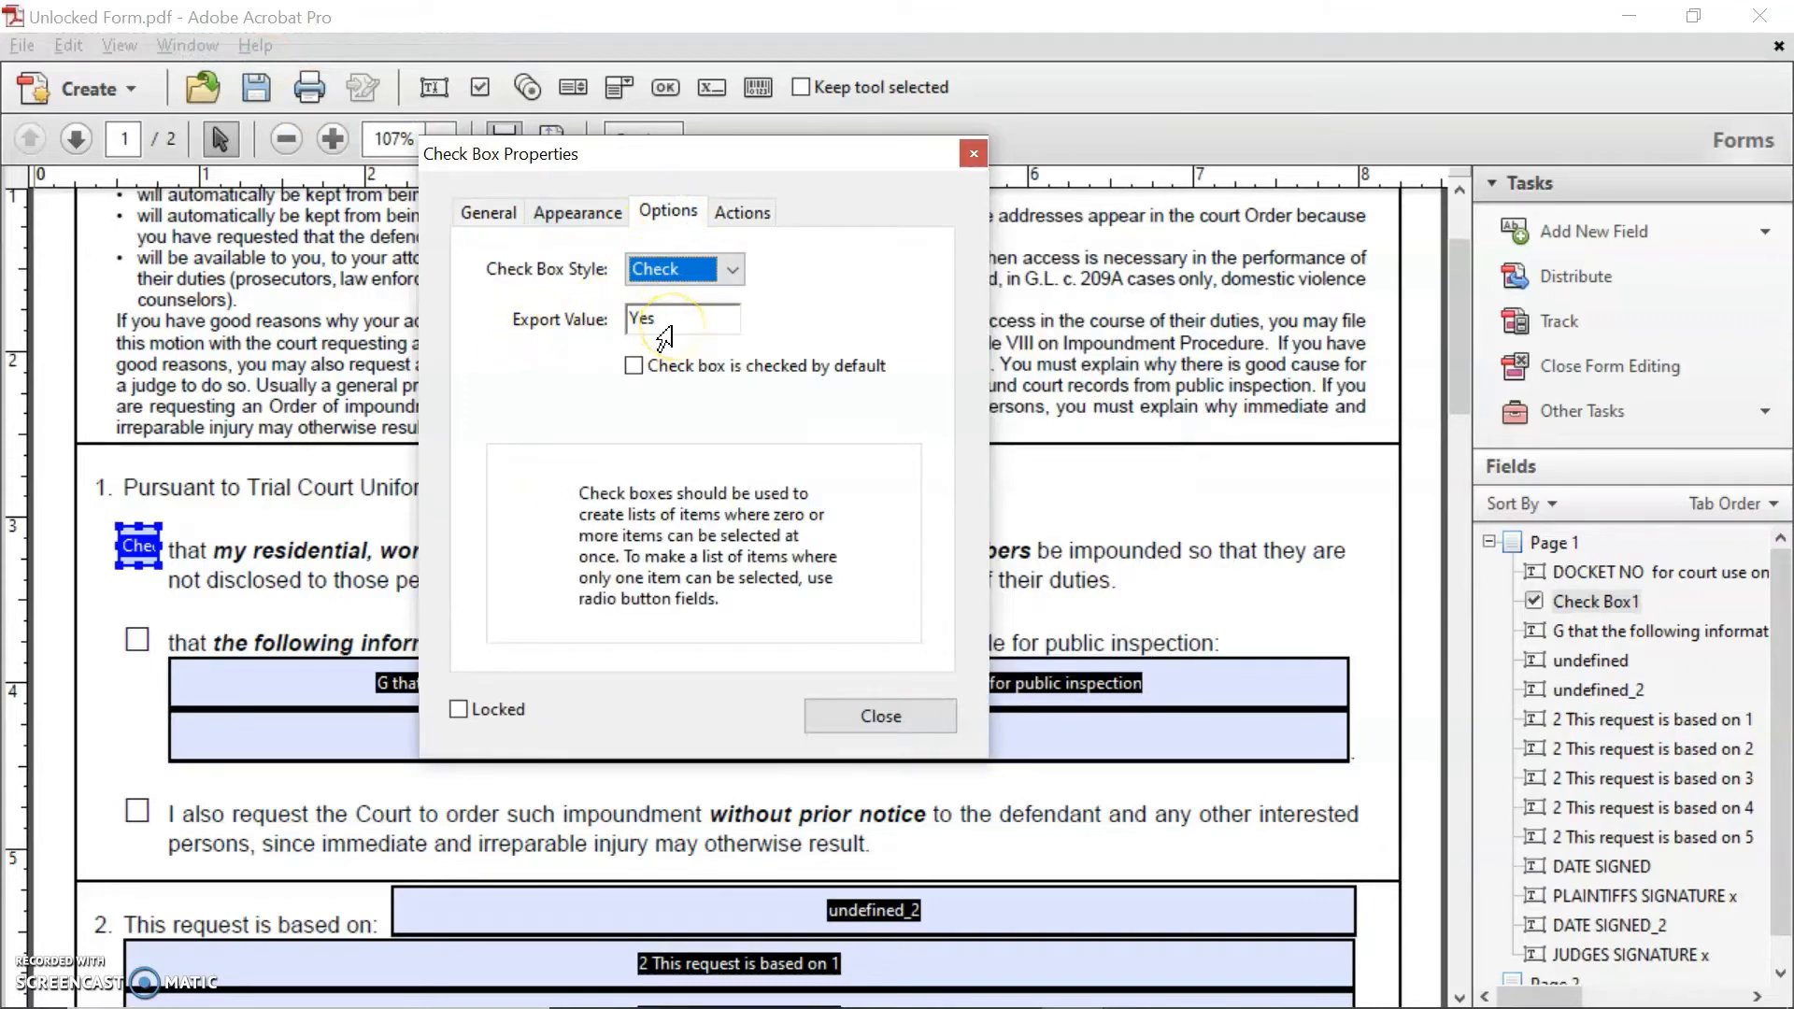
click(845, 713)
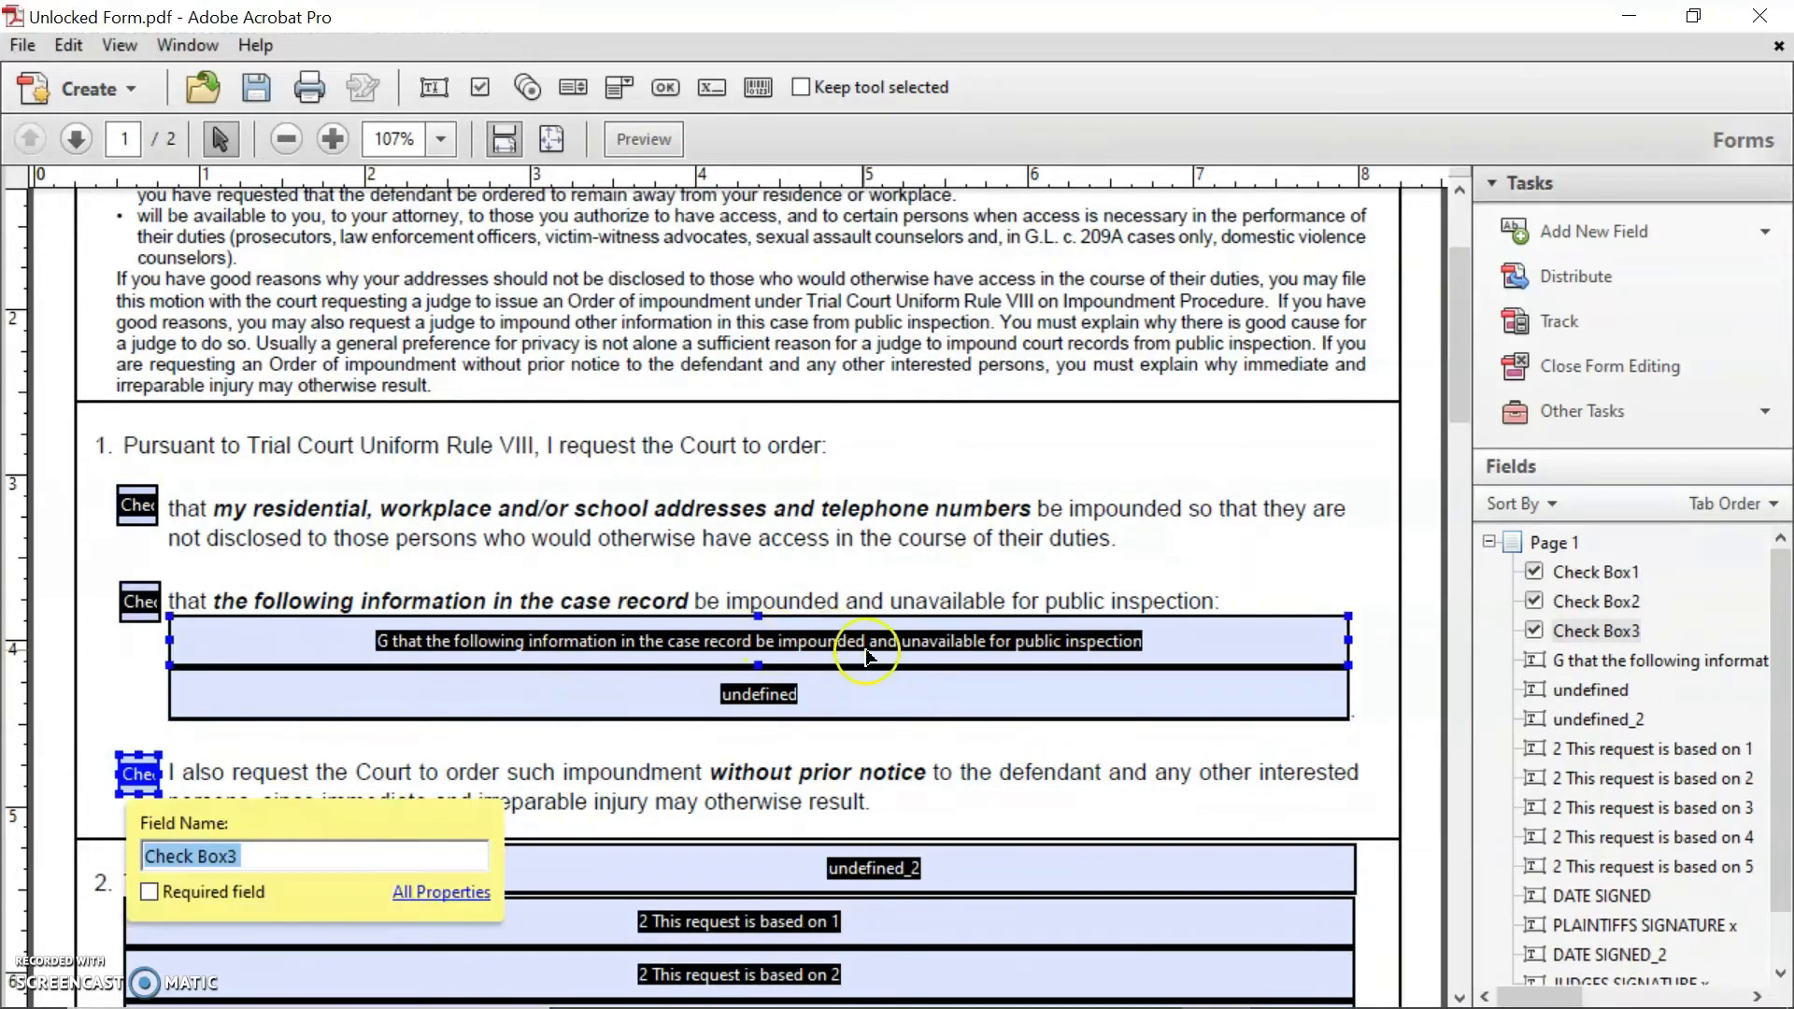
- Delete the "undefined" text field on the second answer line under "the following information in the case record"
click(867, 657)
click(861, 662)
click(849, 699)
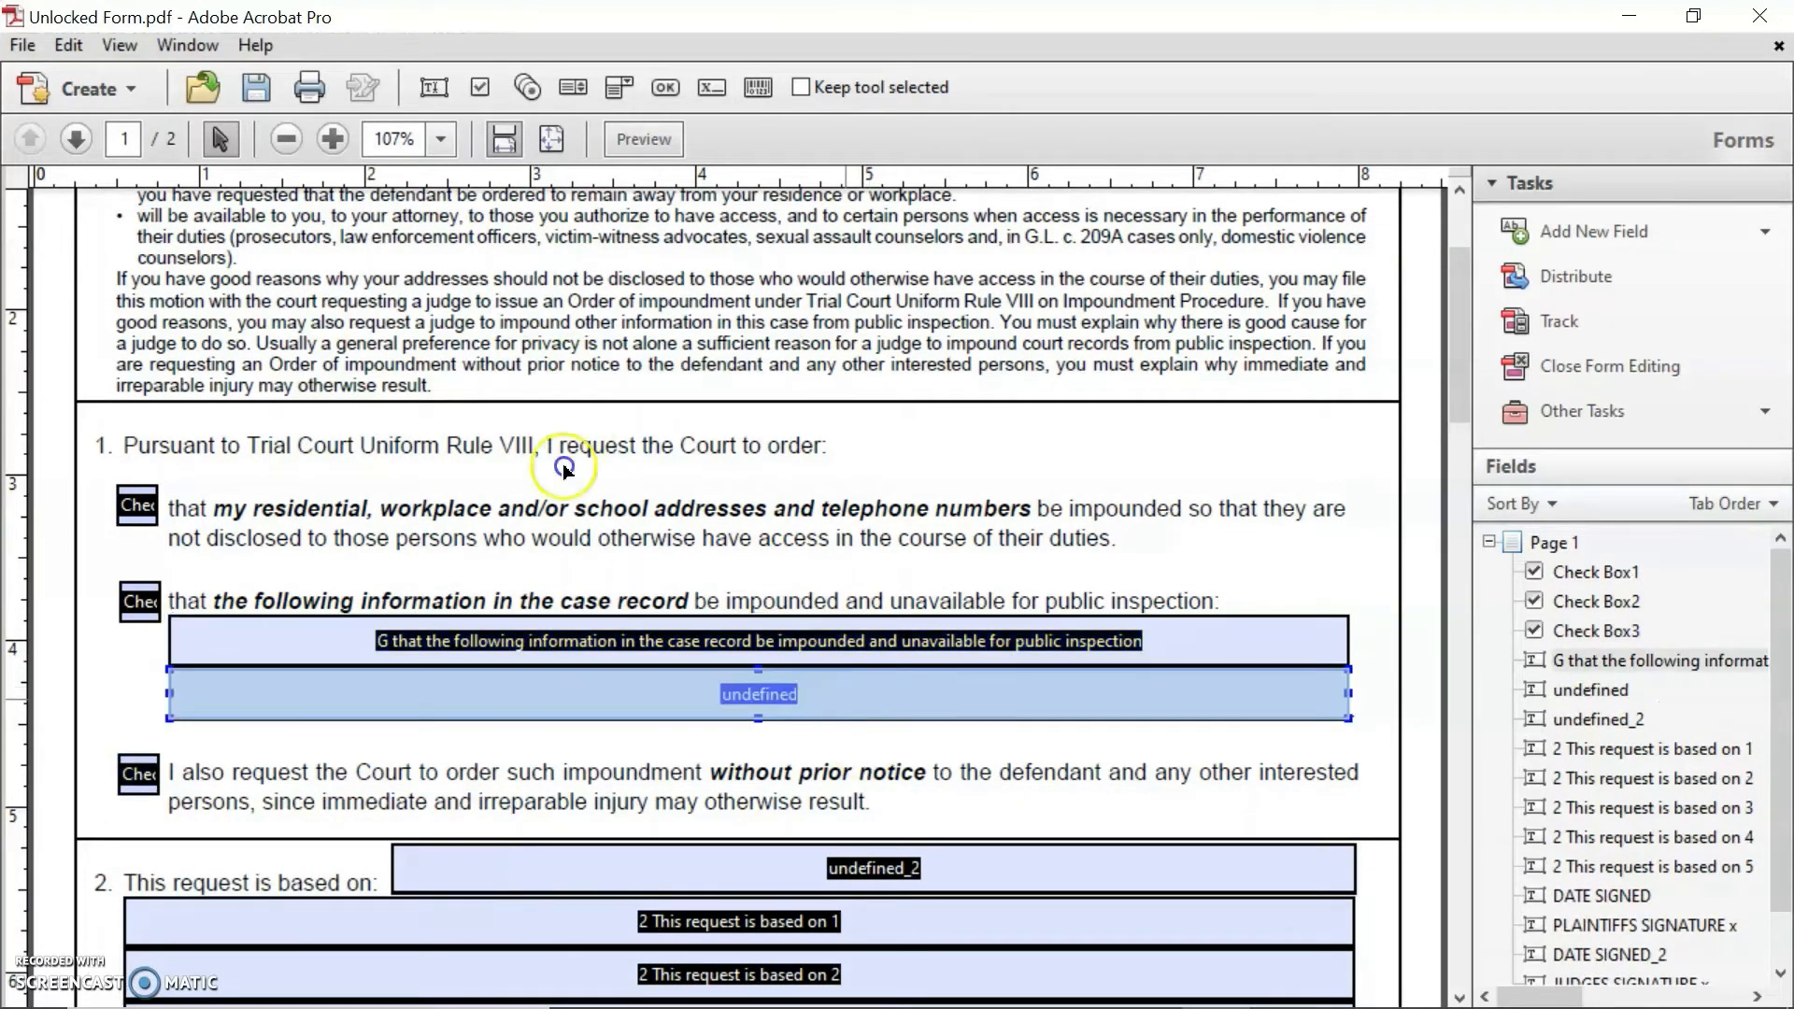
key(Delete)
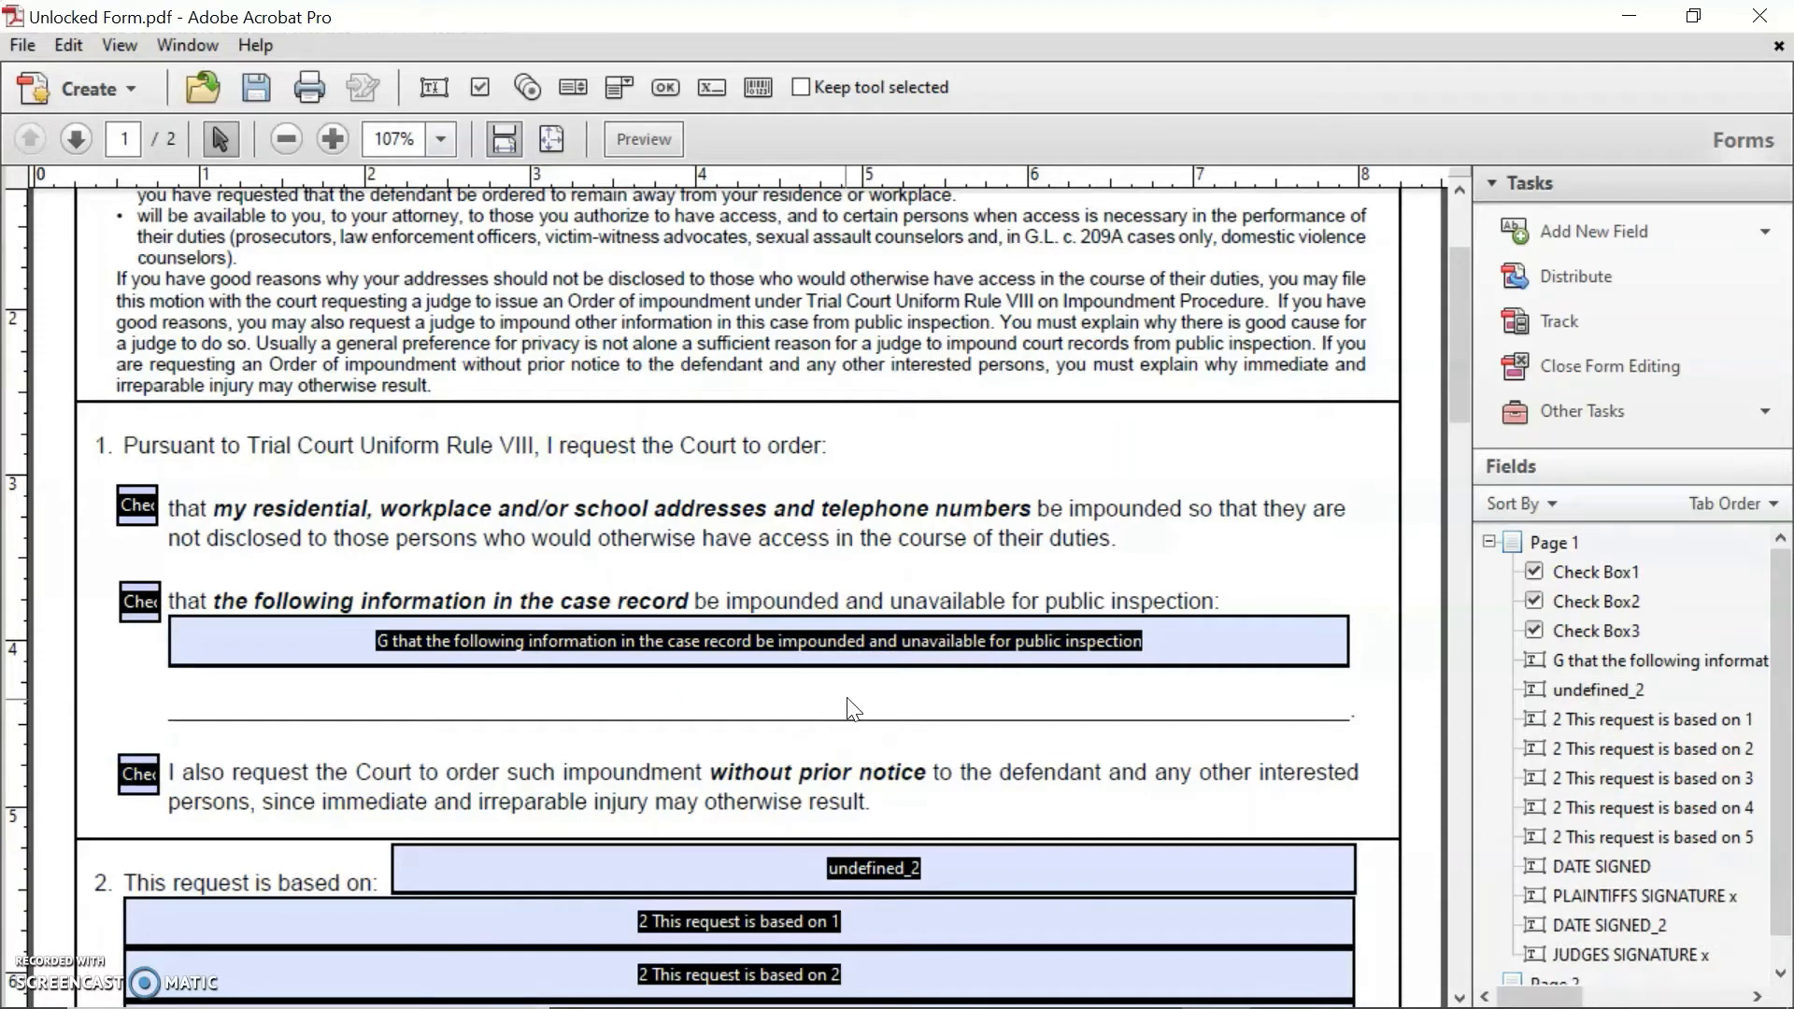
- Extend the text field under "the following information in the case record" downward so it covers both answer lines
click(760, 663)
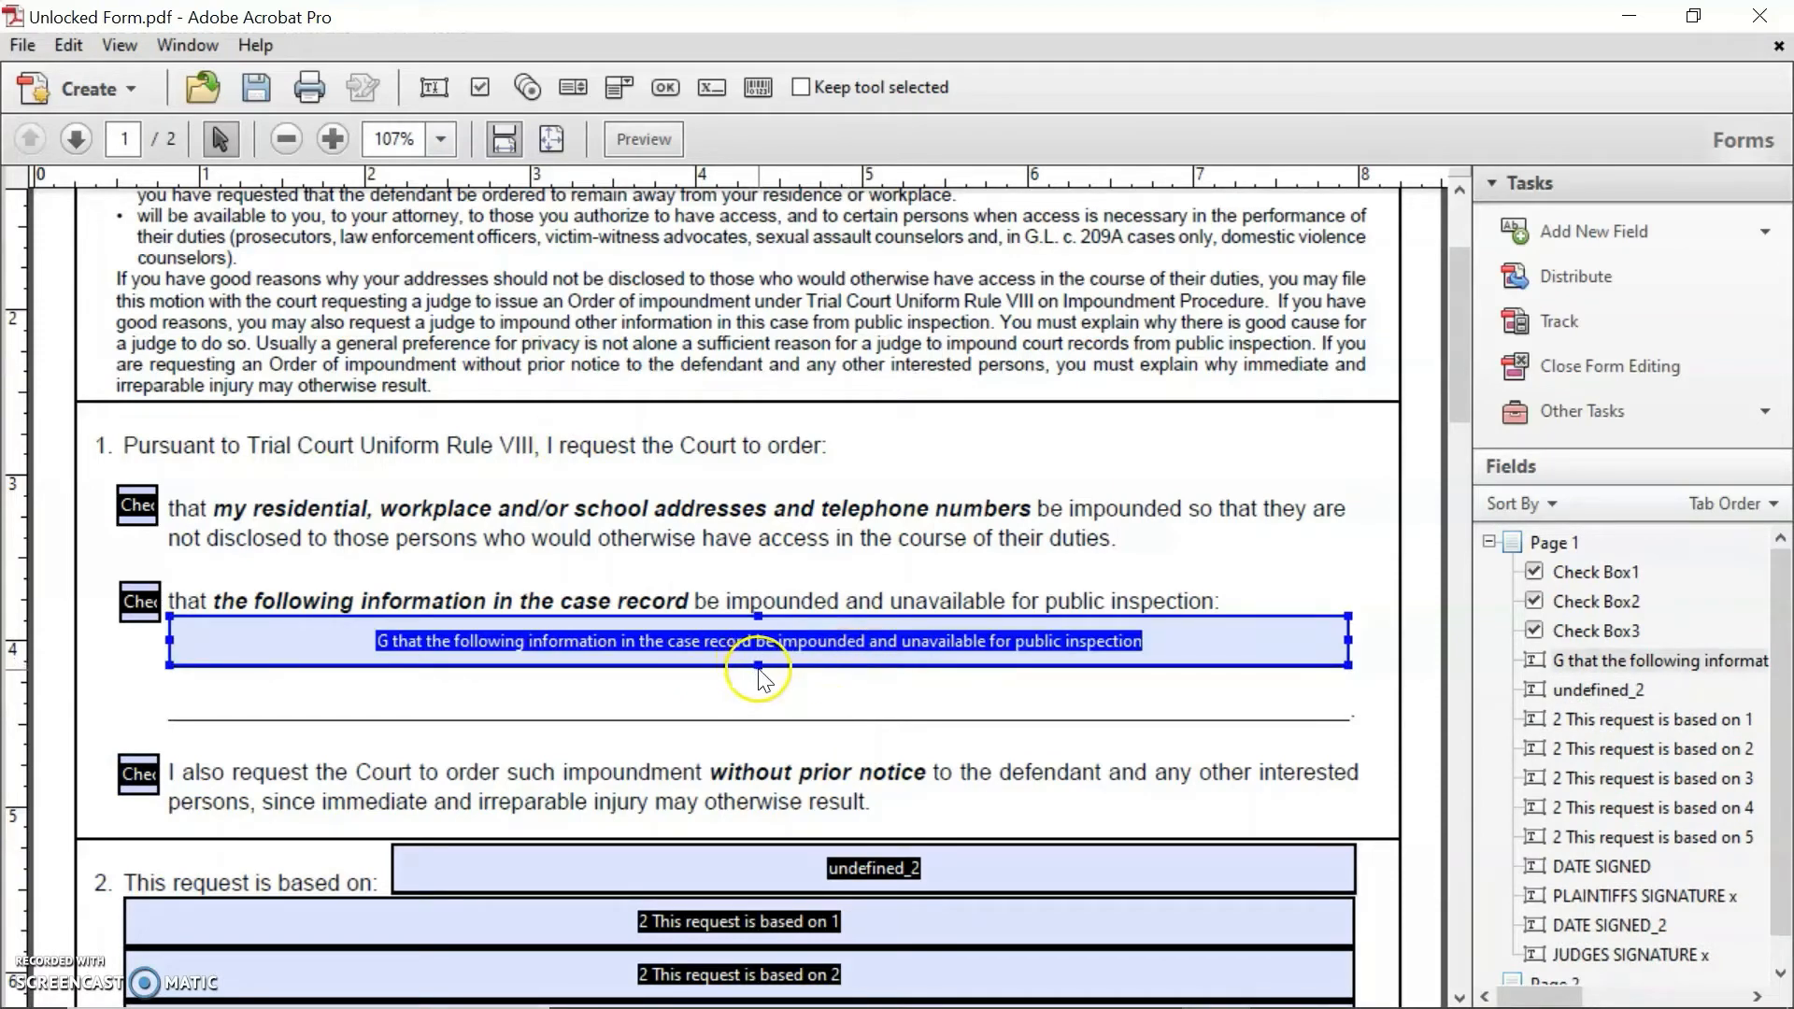
click(755, 671)
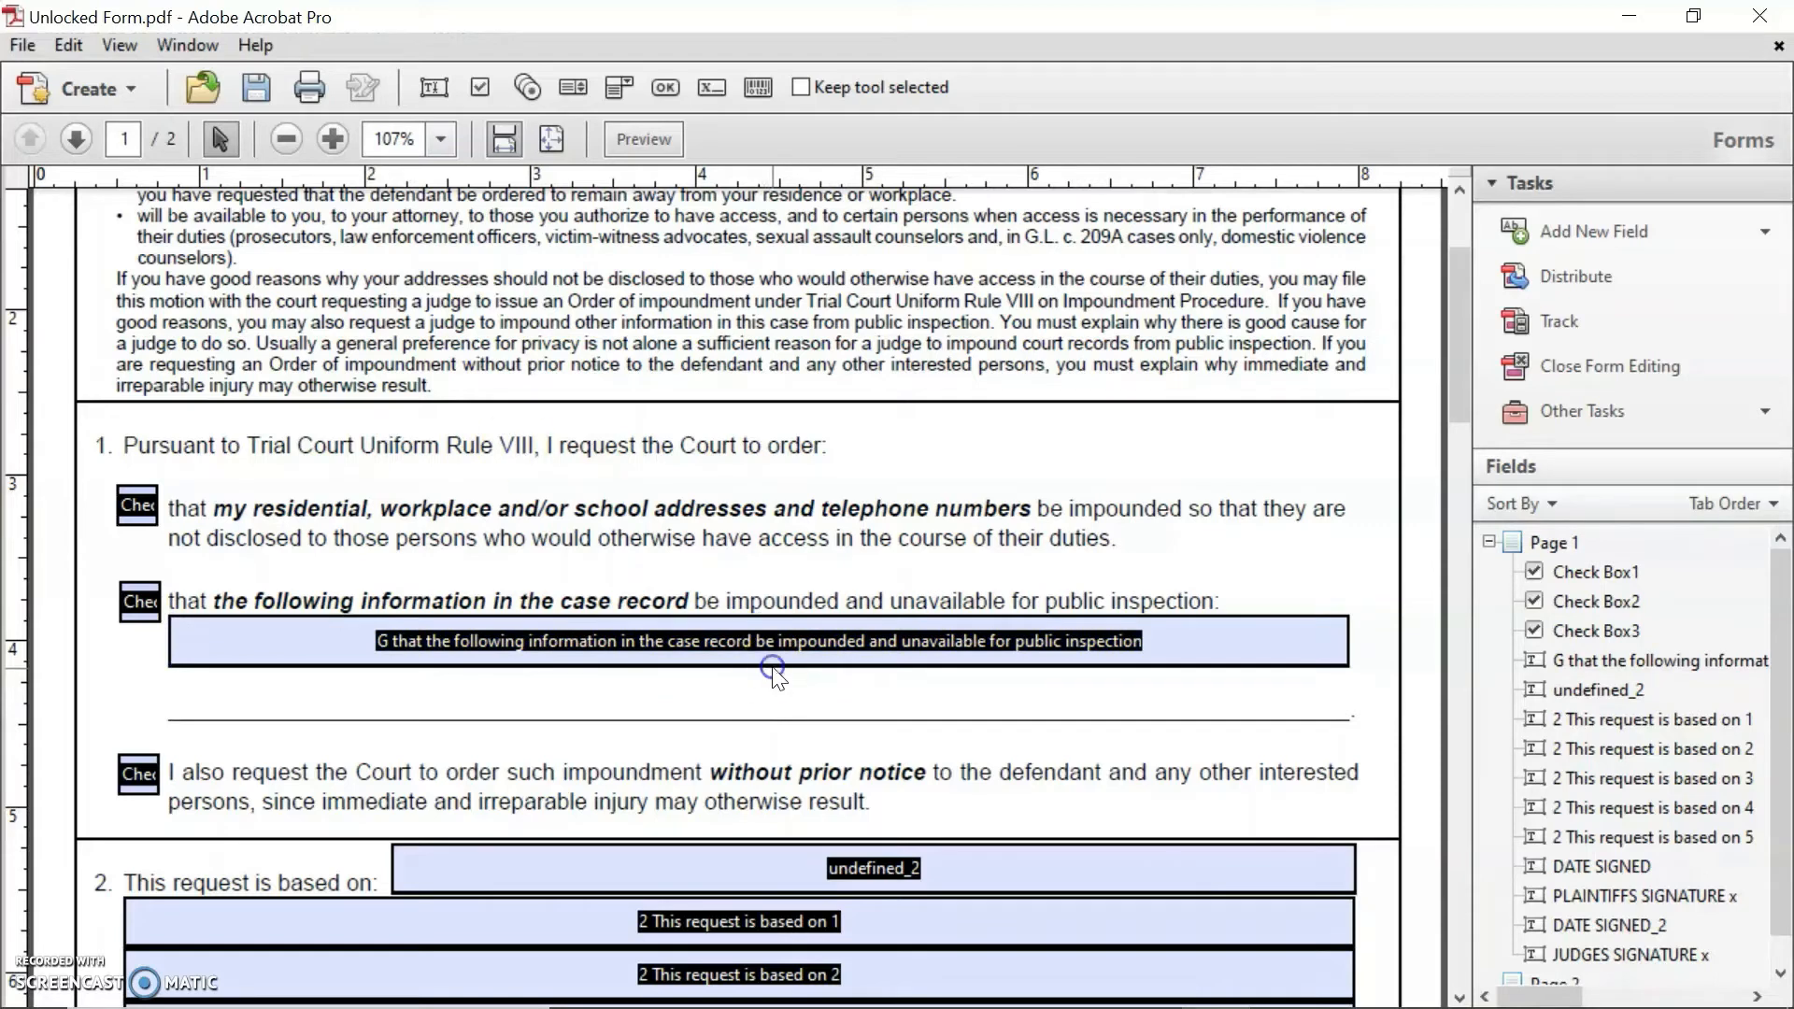
drag(761, 664, 757, 716)
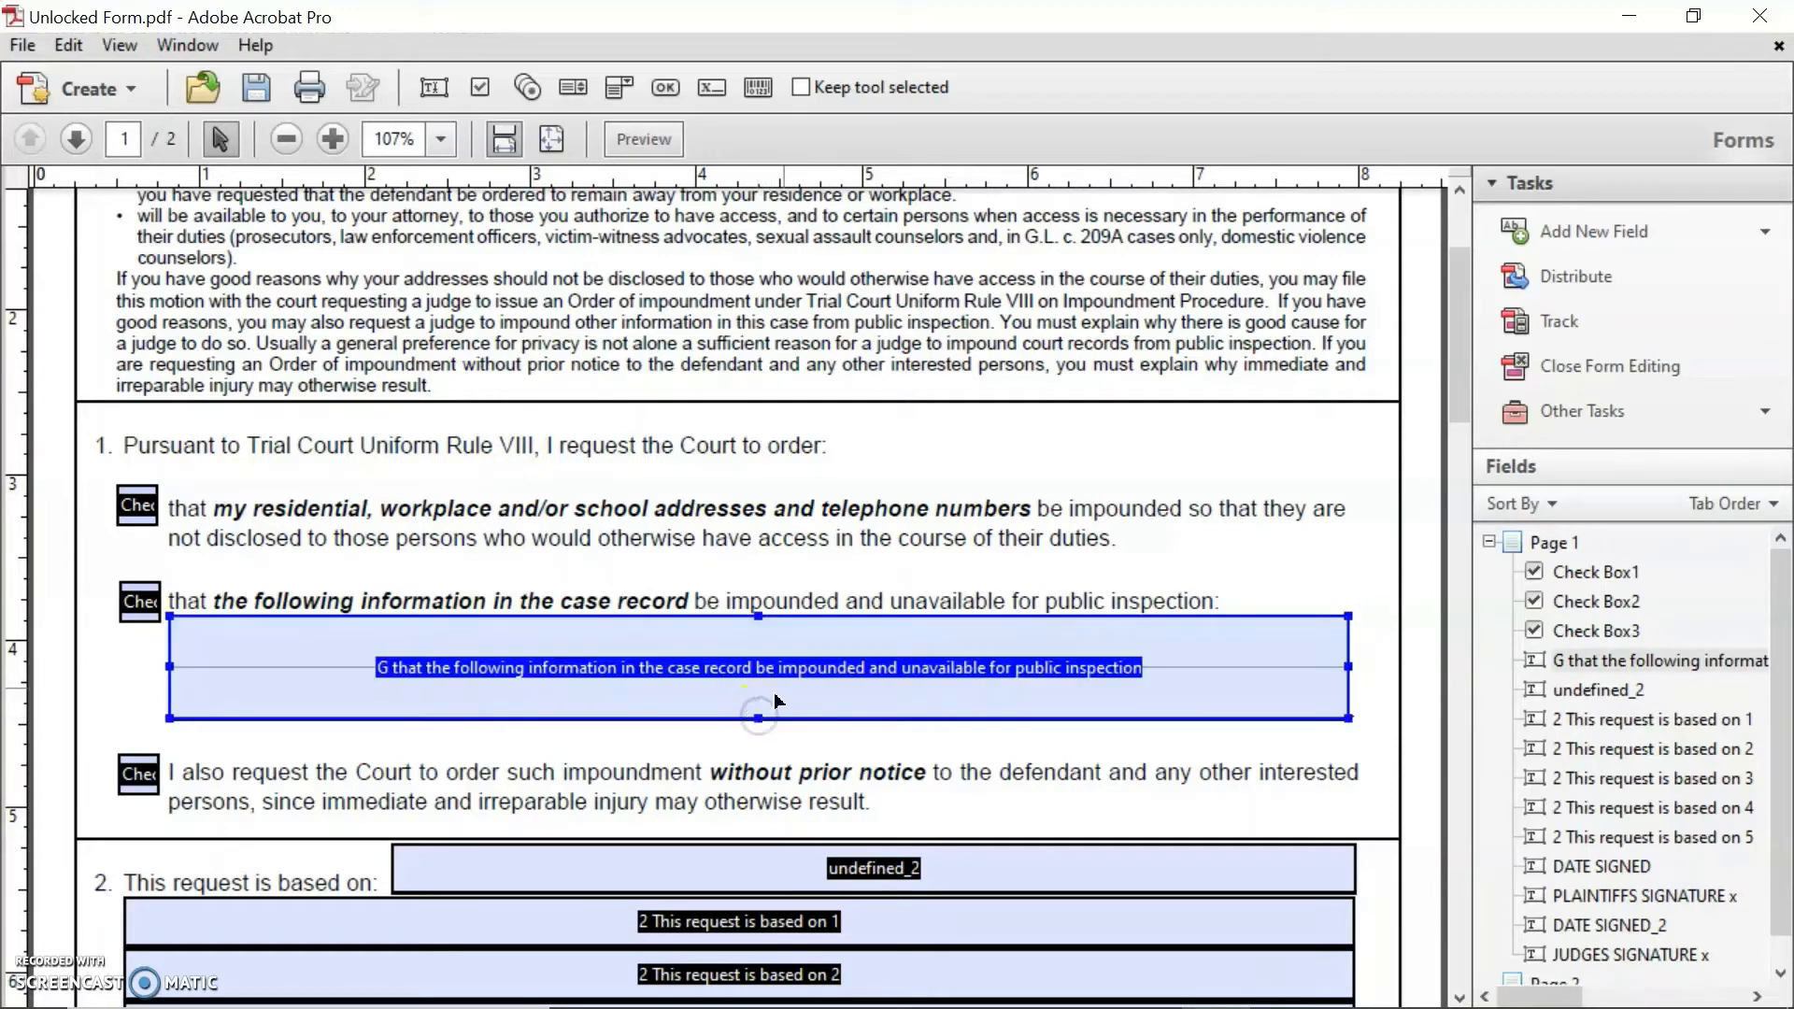
click(757, 792)
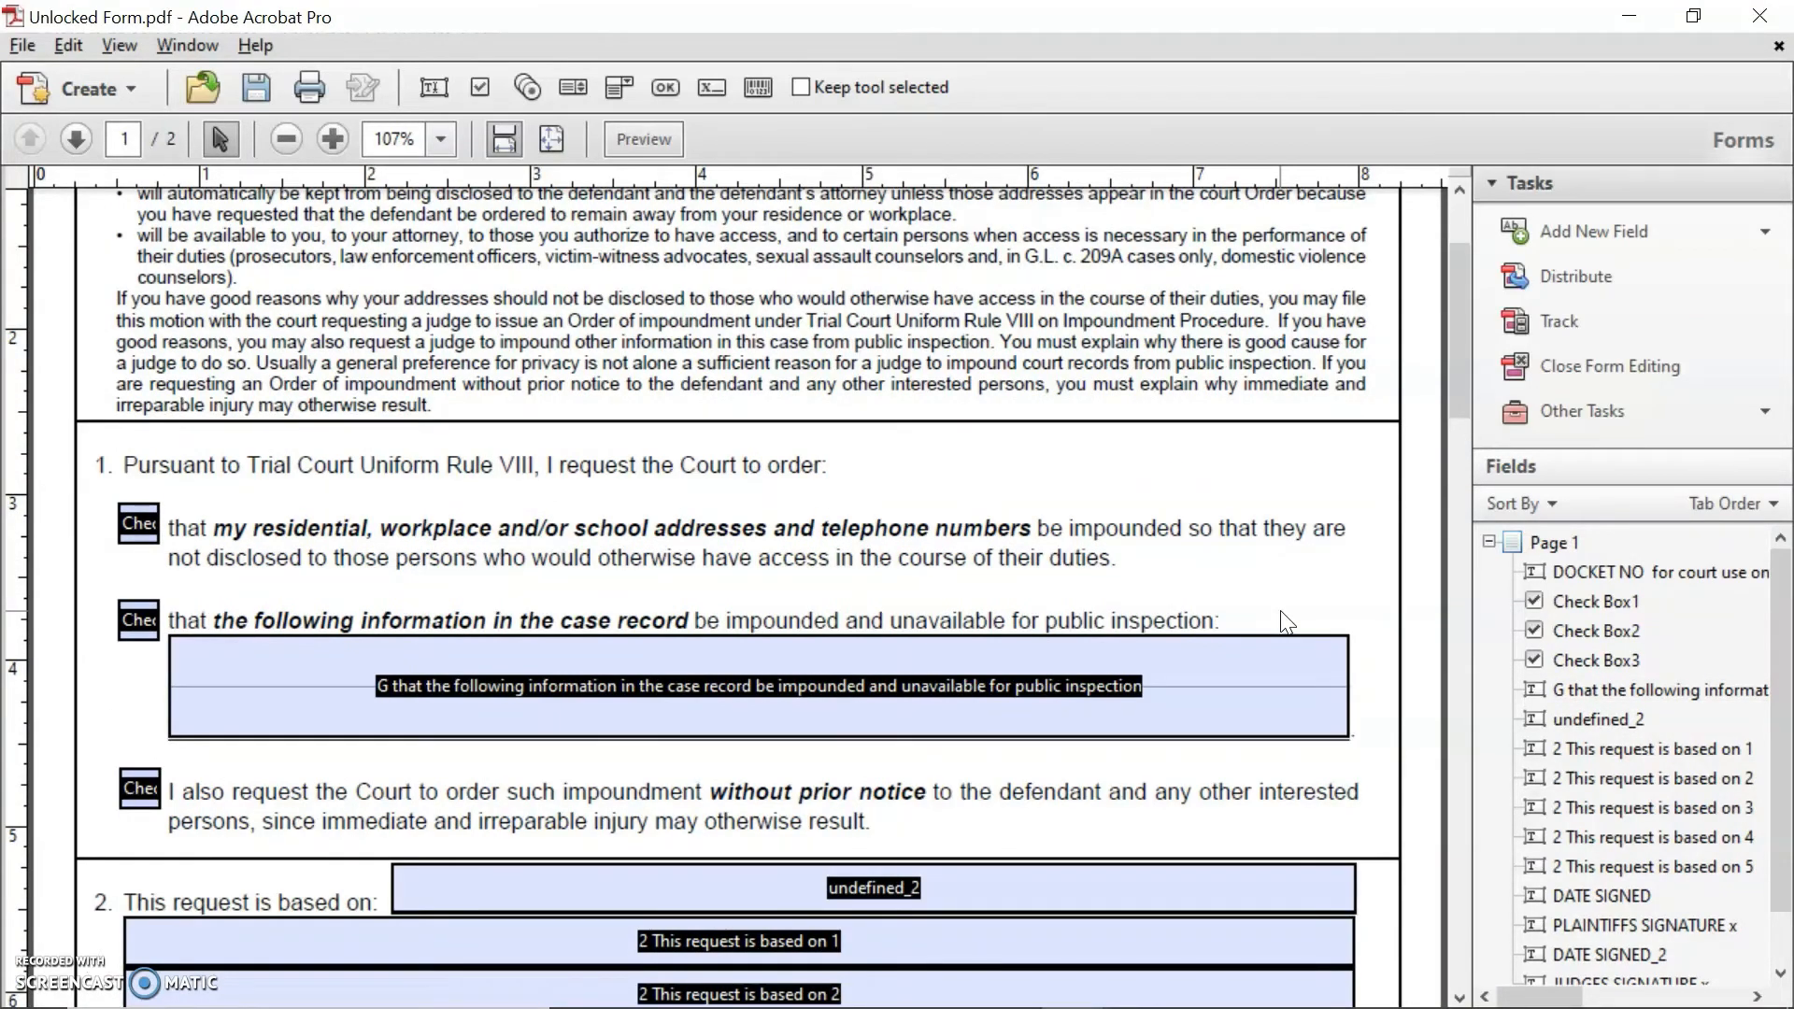
- Make the enlarged text field under "the following information in the case record" multi-line
click(1247, 673)
right_click(1247, 683)
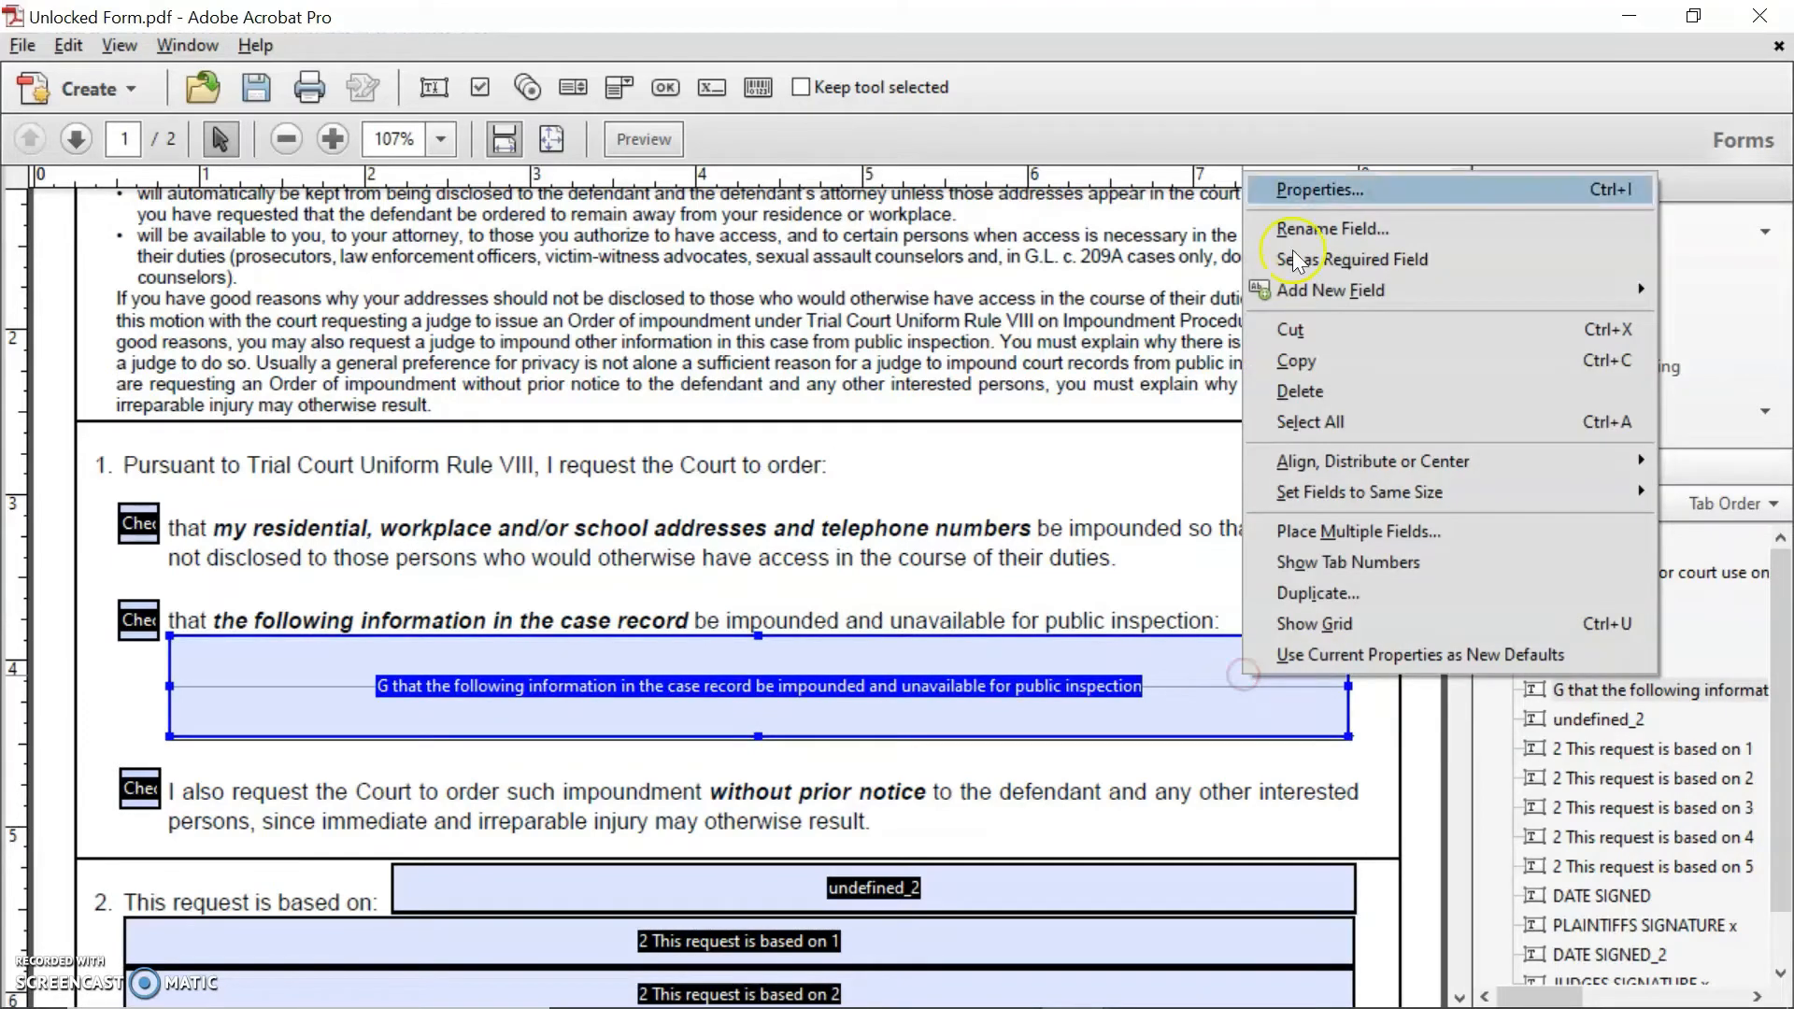
click(1379, 188)
click(661, 97)
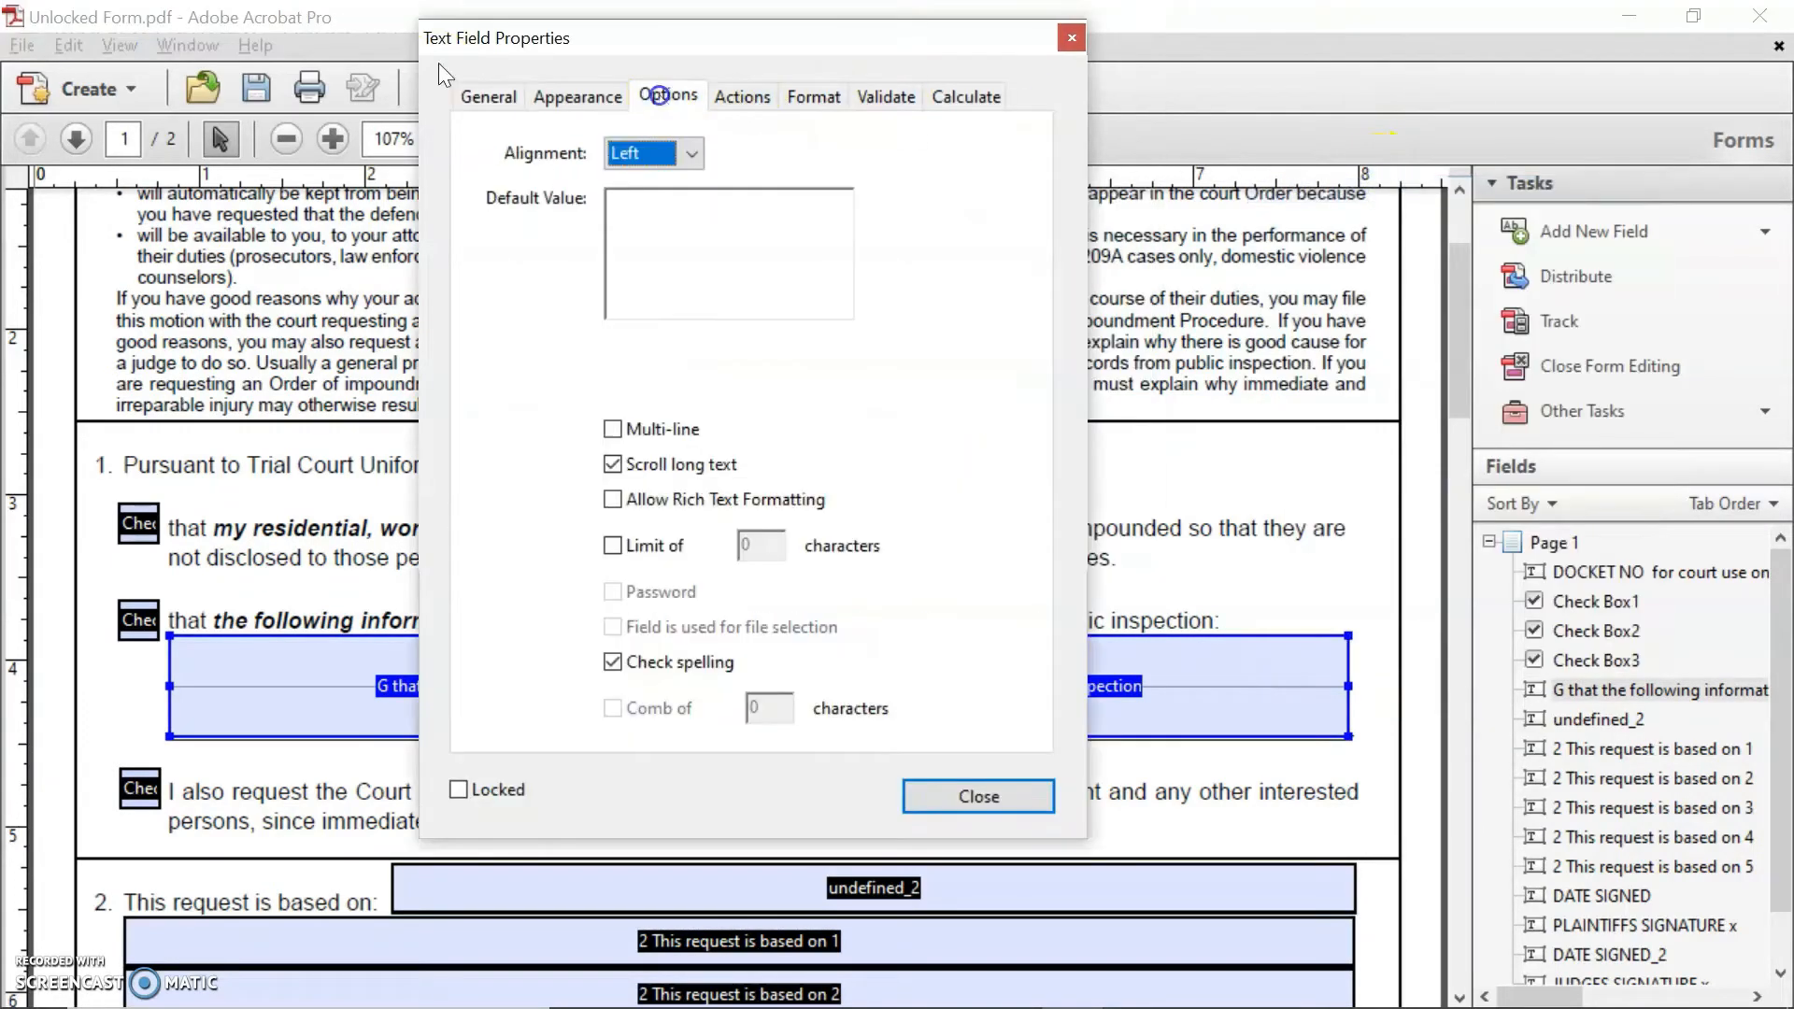
click(669, 432)
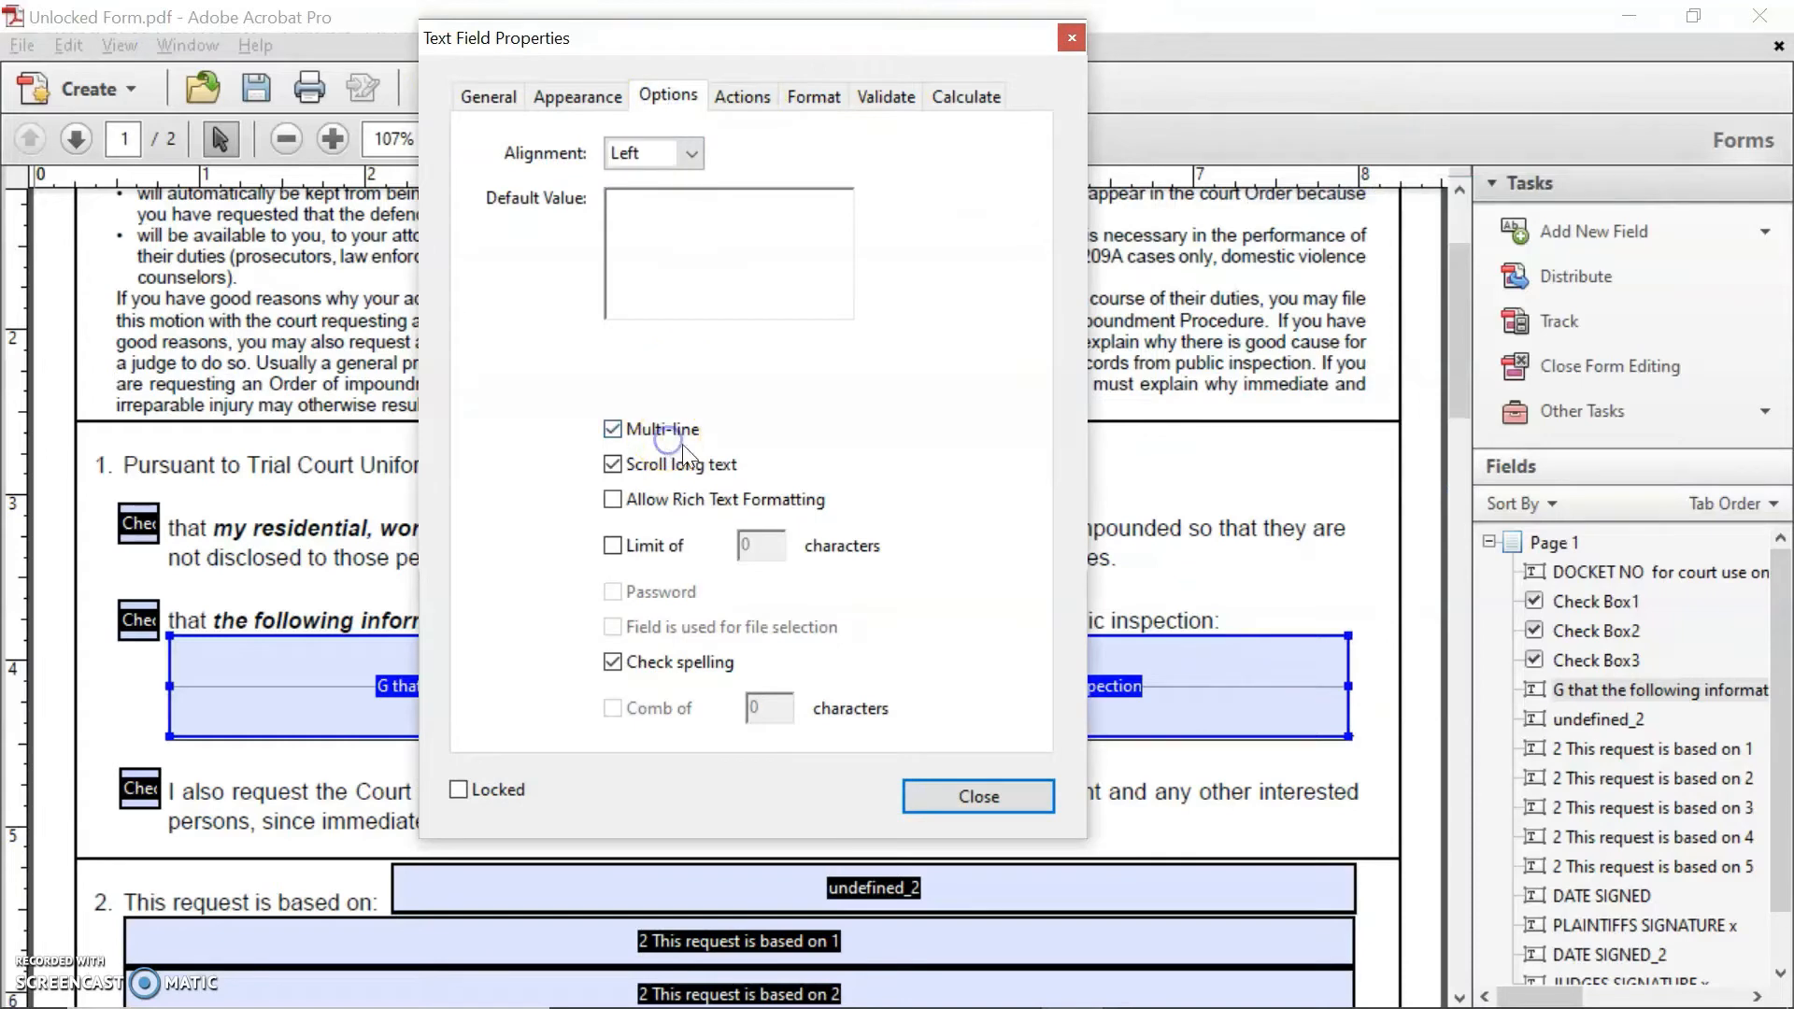
click(934, 799)
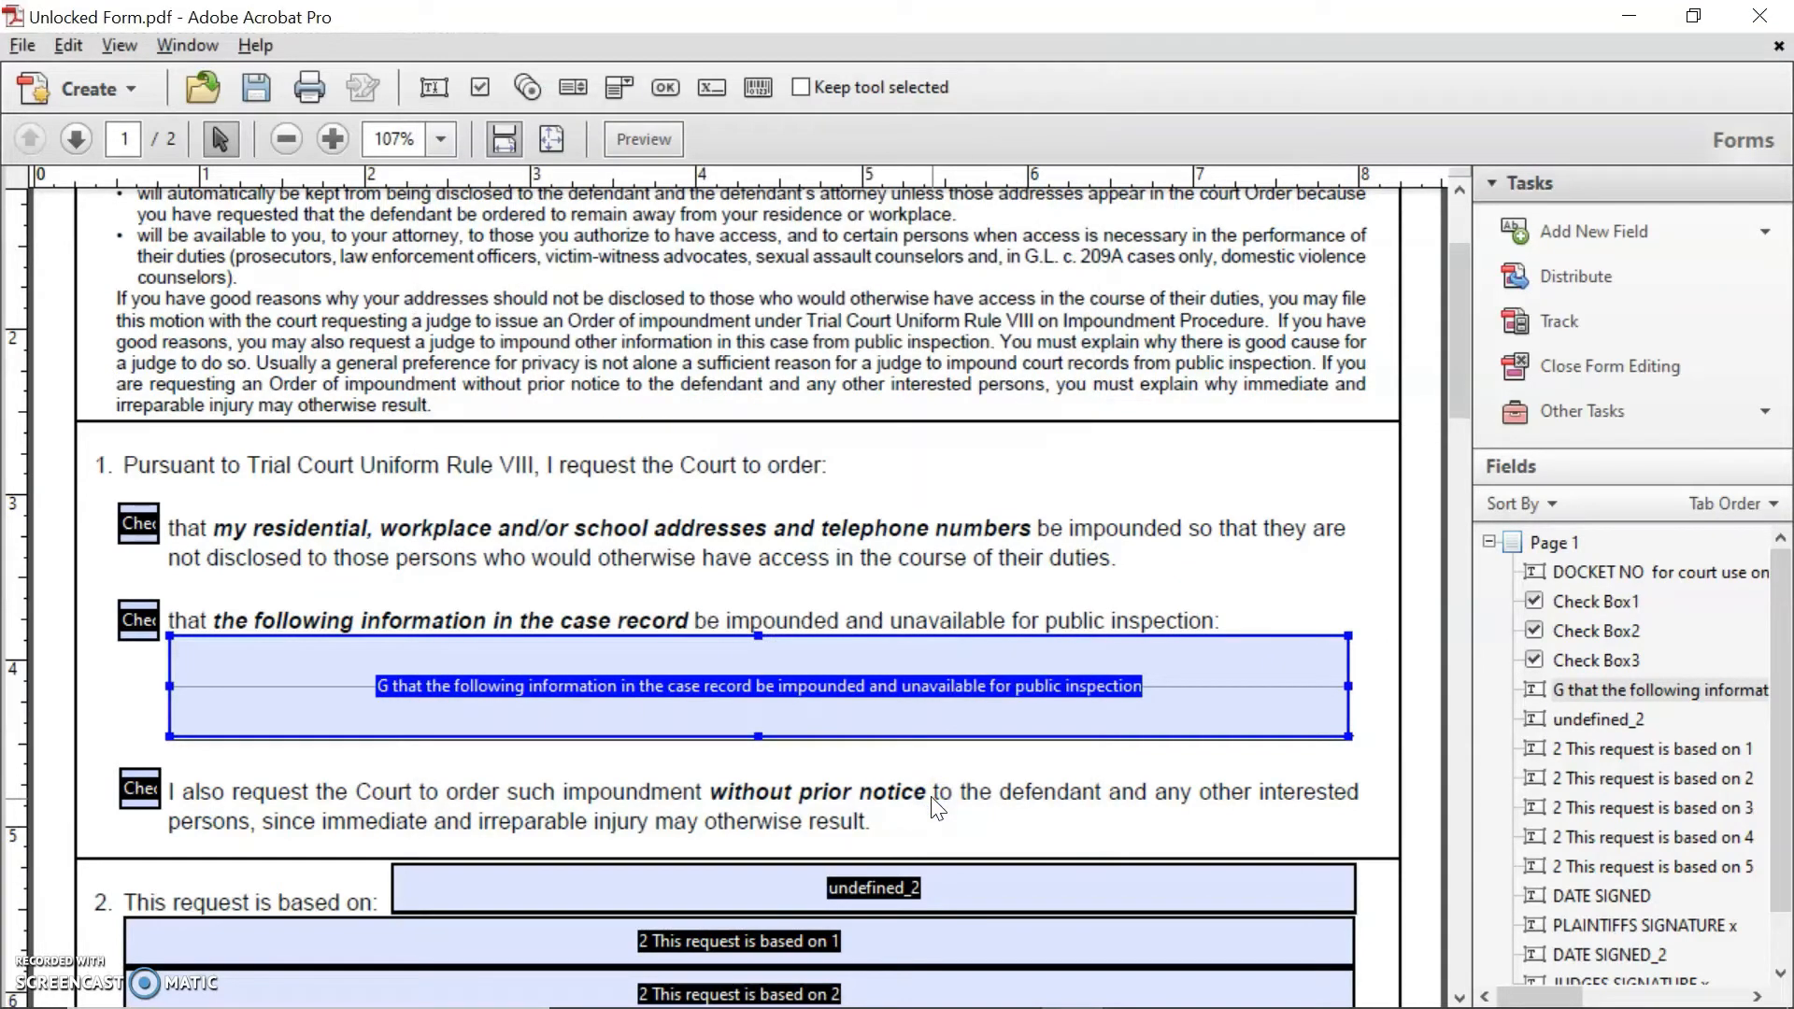
- Delete the five text fields "2 This request is based on 1" through "2 This request is based on 5" in section 2
scroll(763, 753, down, 5)
click(788, 520)
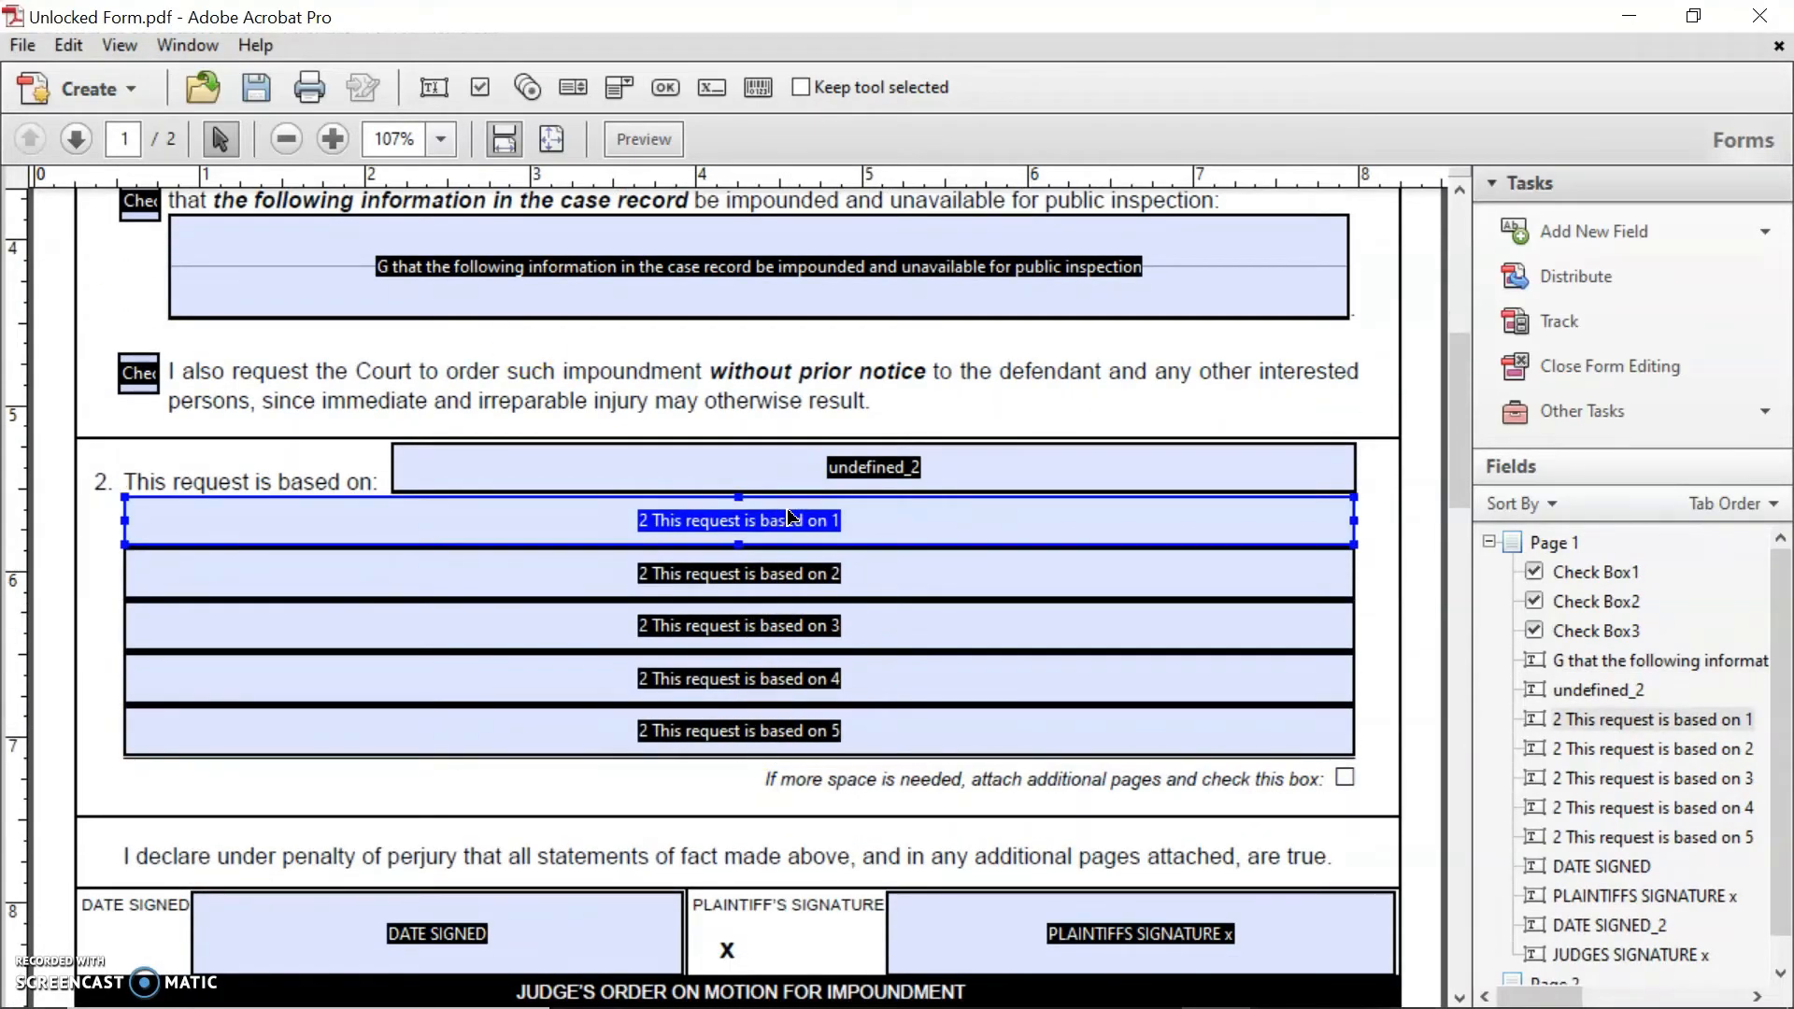
key(Delete)
key(Delete)
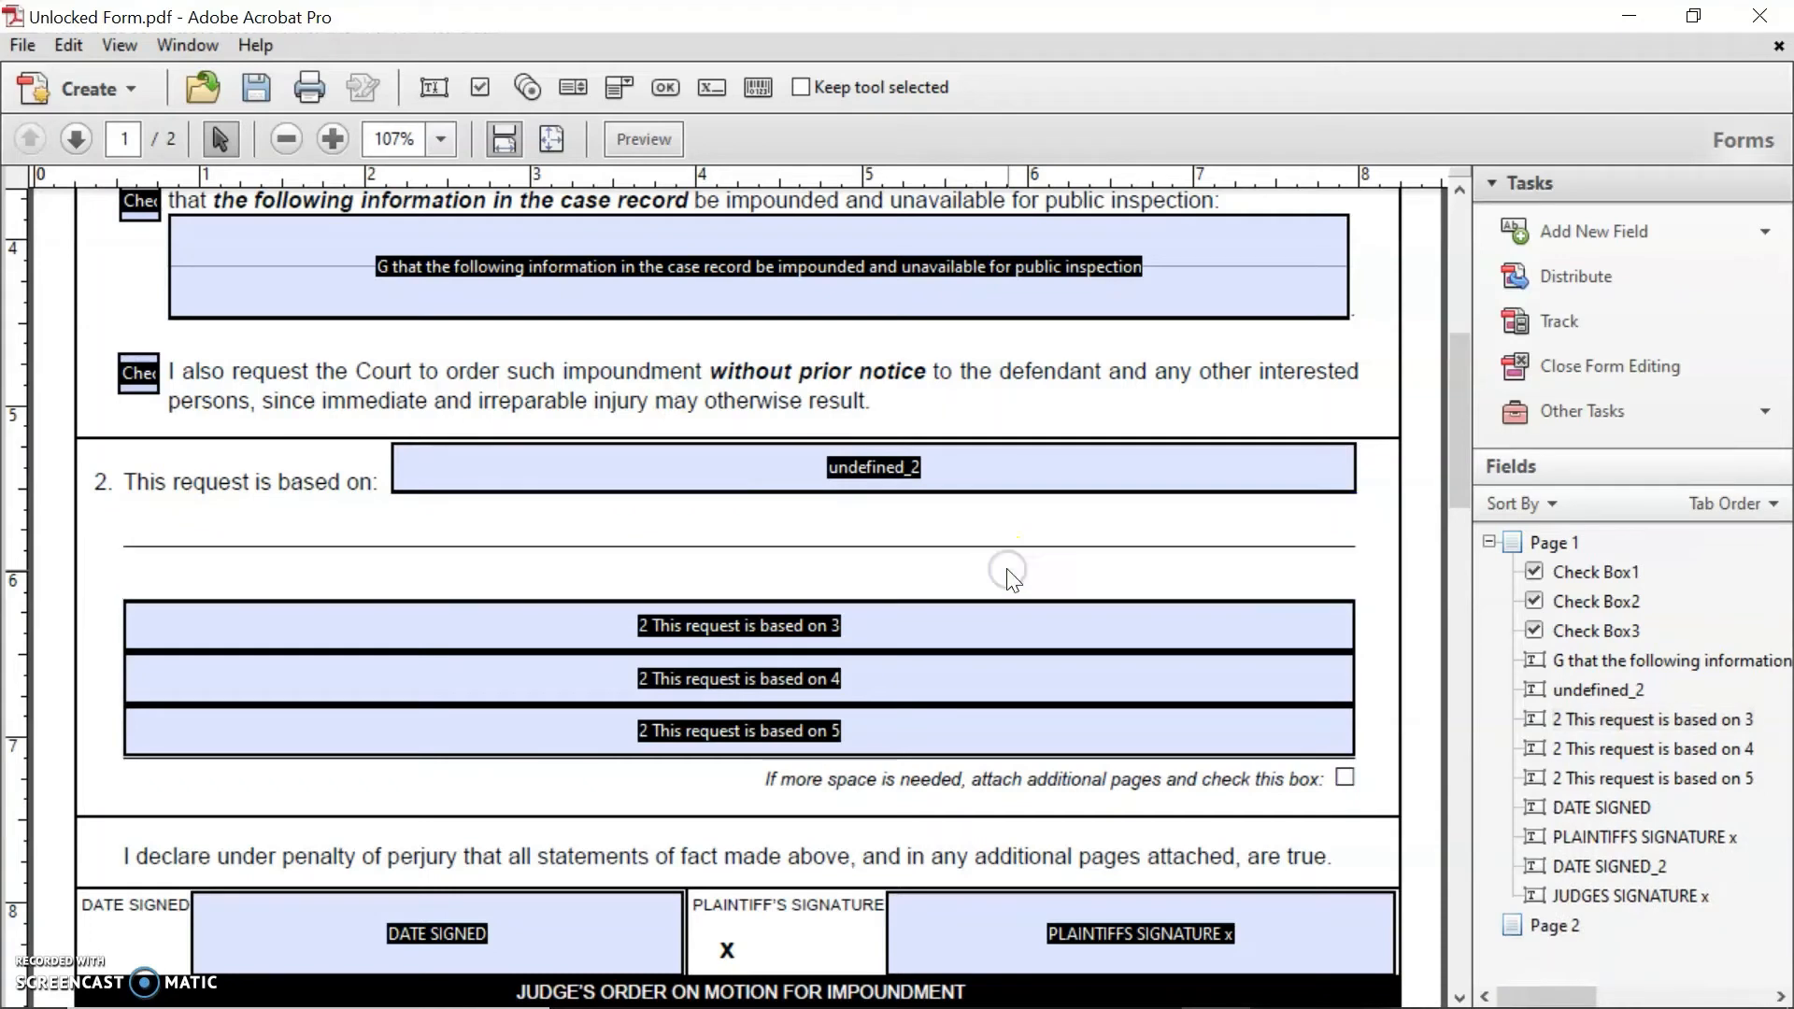
key(Delete)
click(1026, 687)
key(Delete)
click(1034, 732)
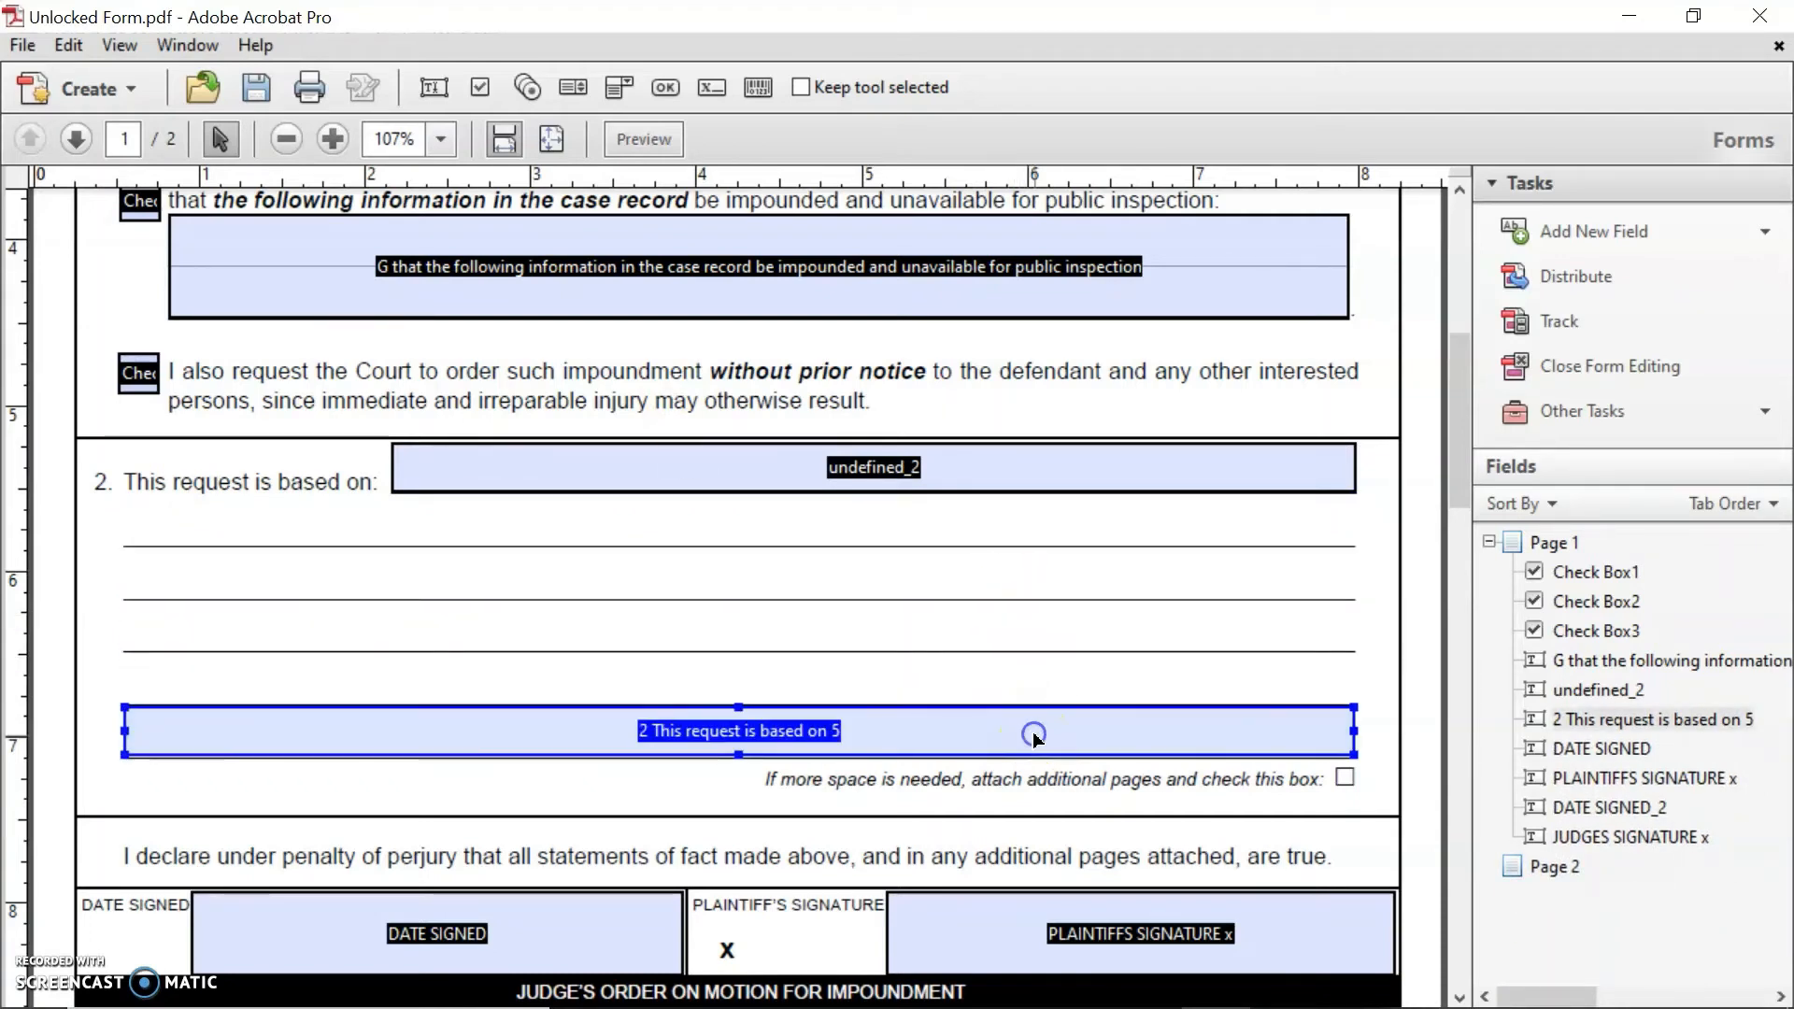
key(Delete)
- Move the undefined_2 field below the "This request is based on" label and enlarge it to cover the answer lines at full width
drag(1103, 482, 829, 533)
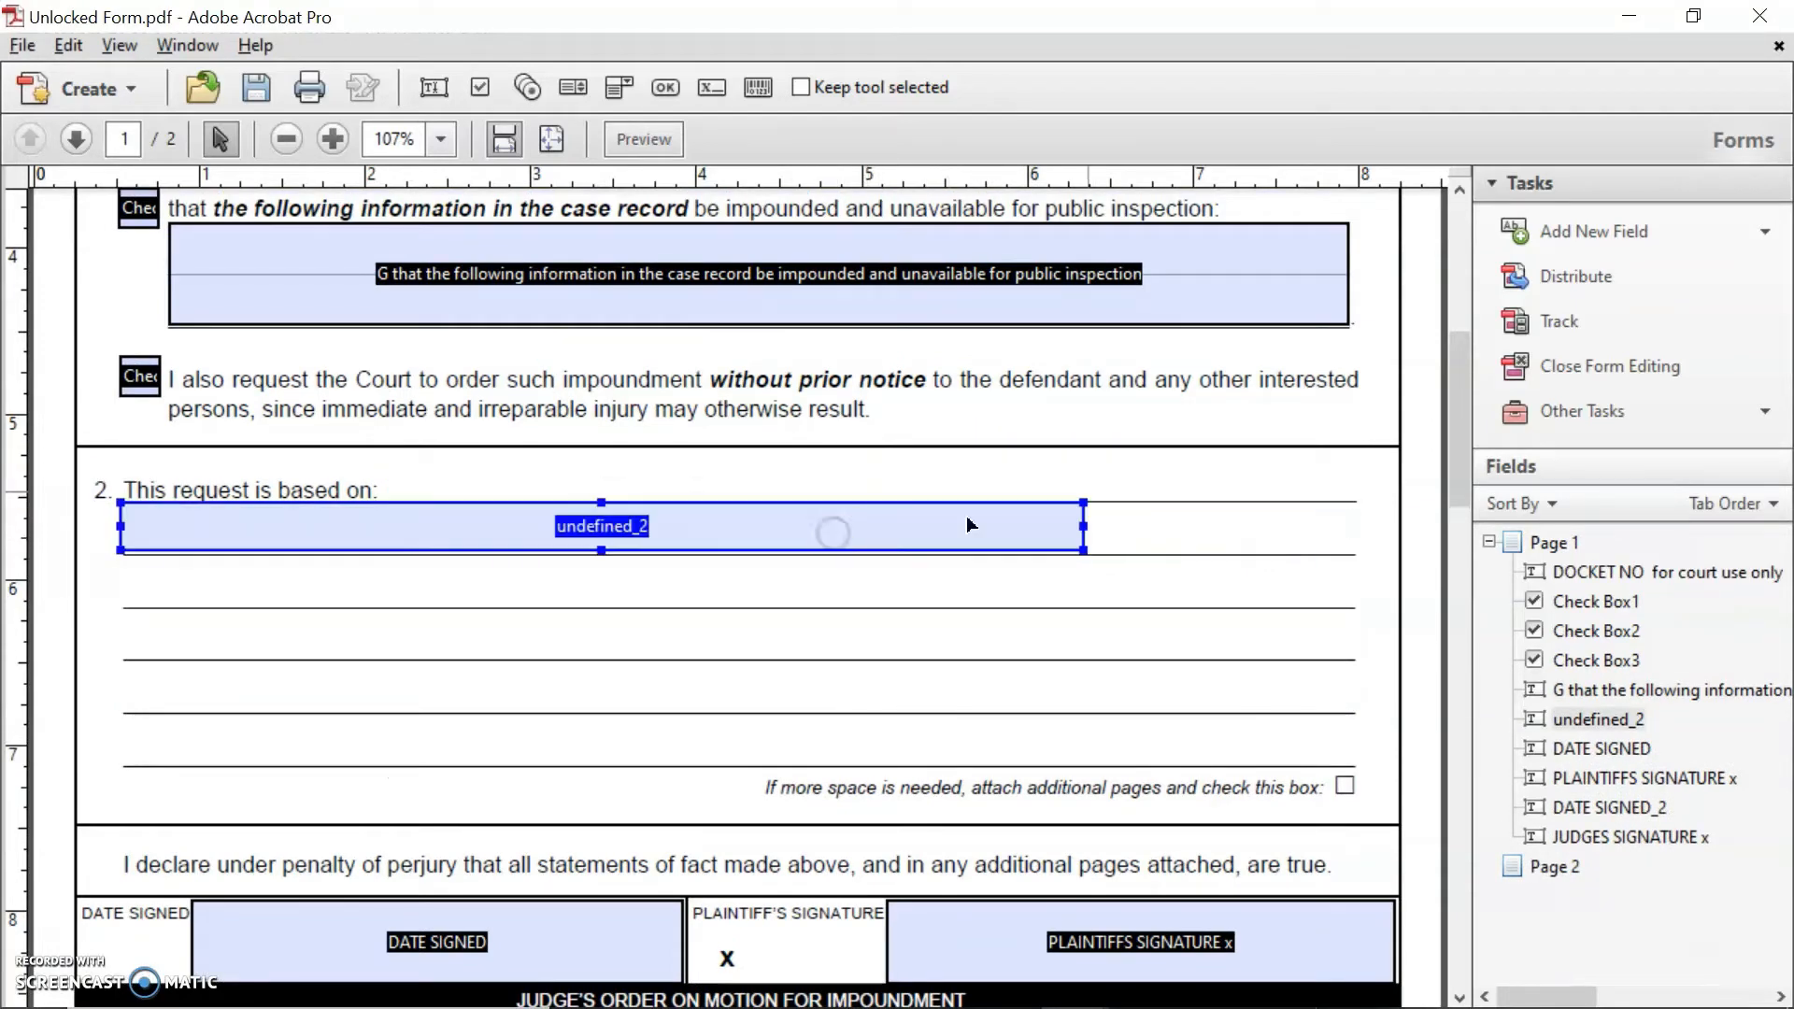
drag(1084, 549, 1357, 761)
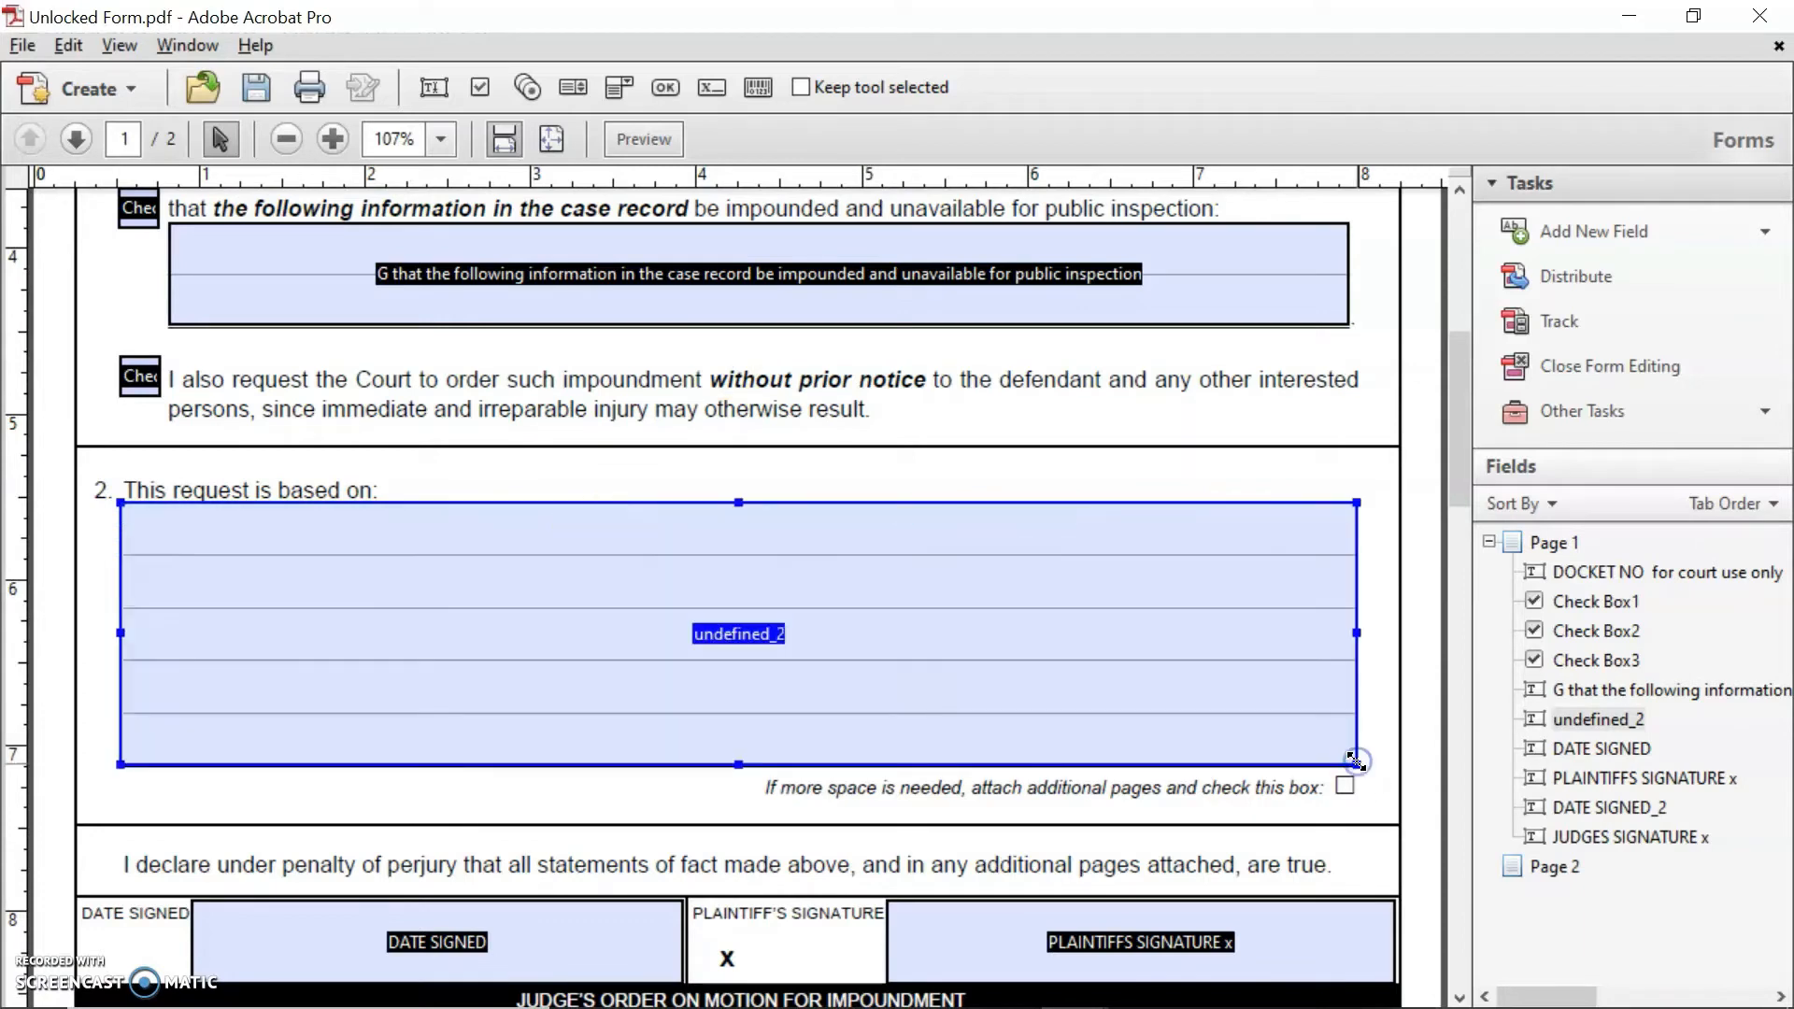
- Turn on multi-line text for the undefined_2 field in section 2
right_click(916, 578)
click(1052, 84)
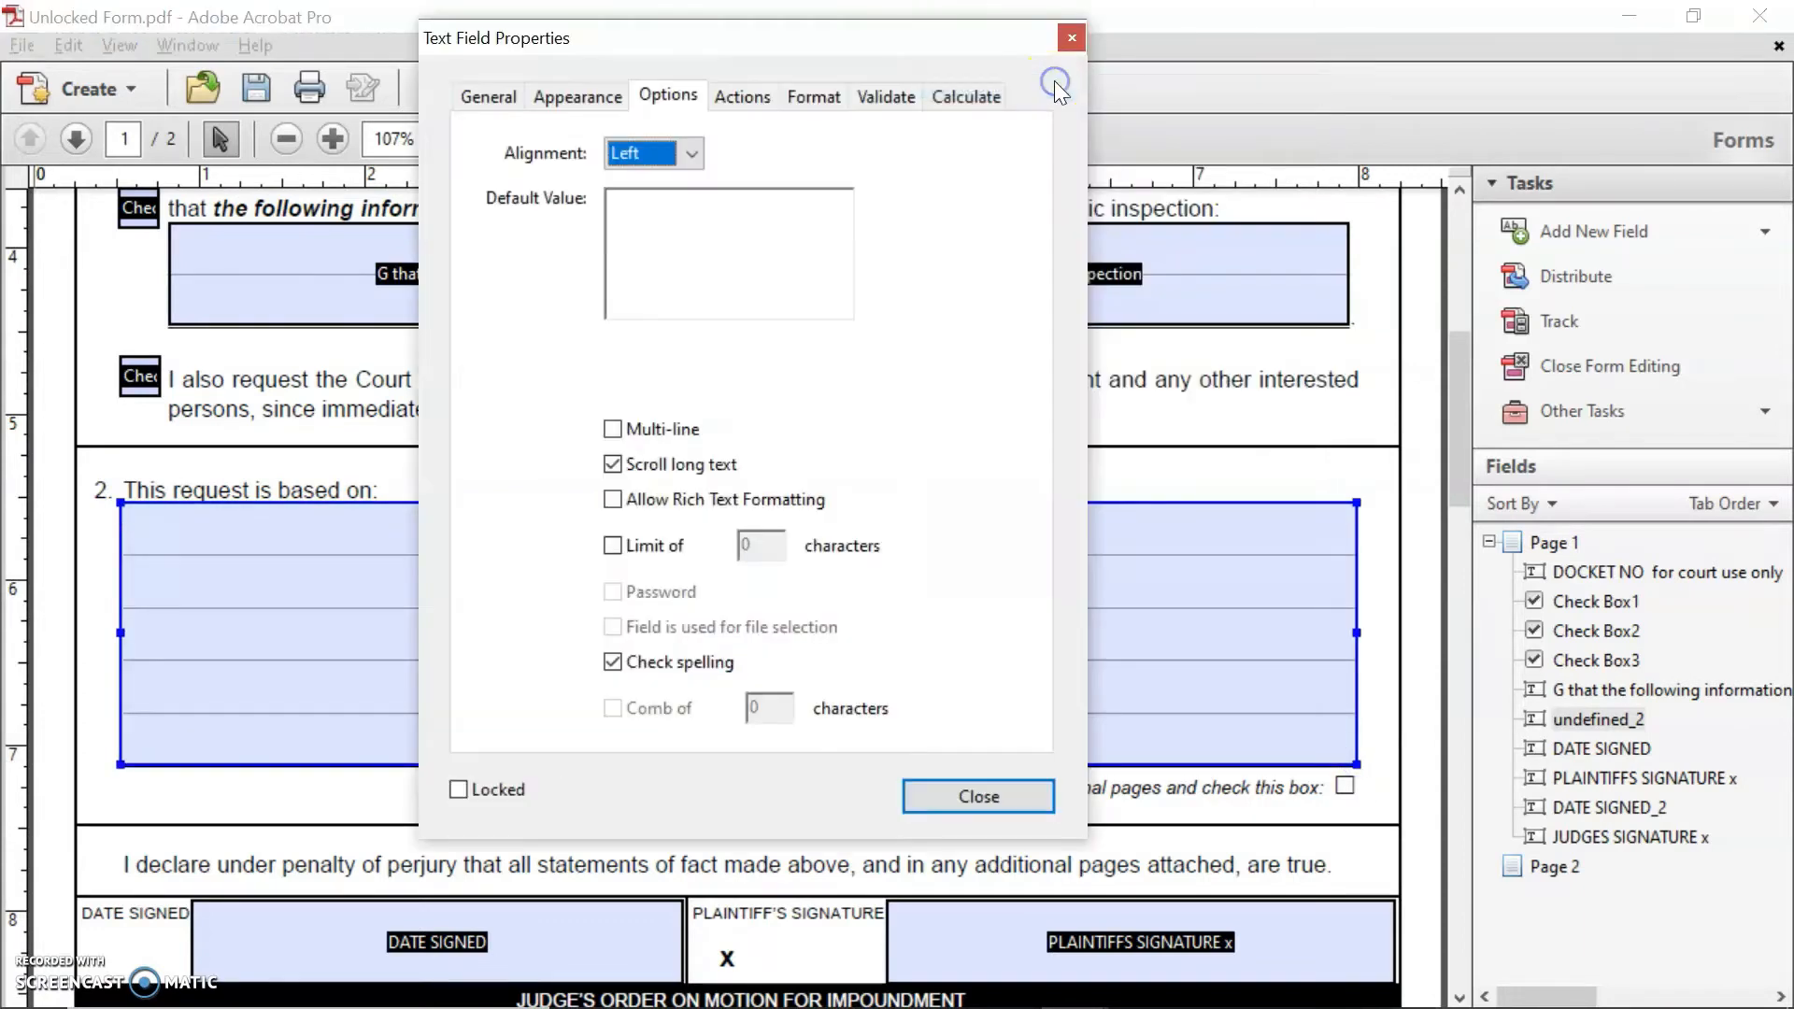
click(614, 429)
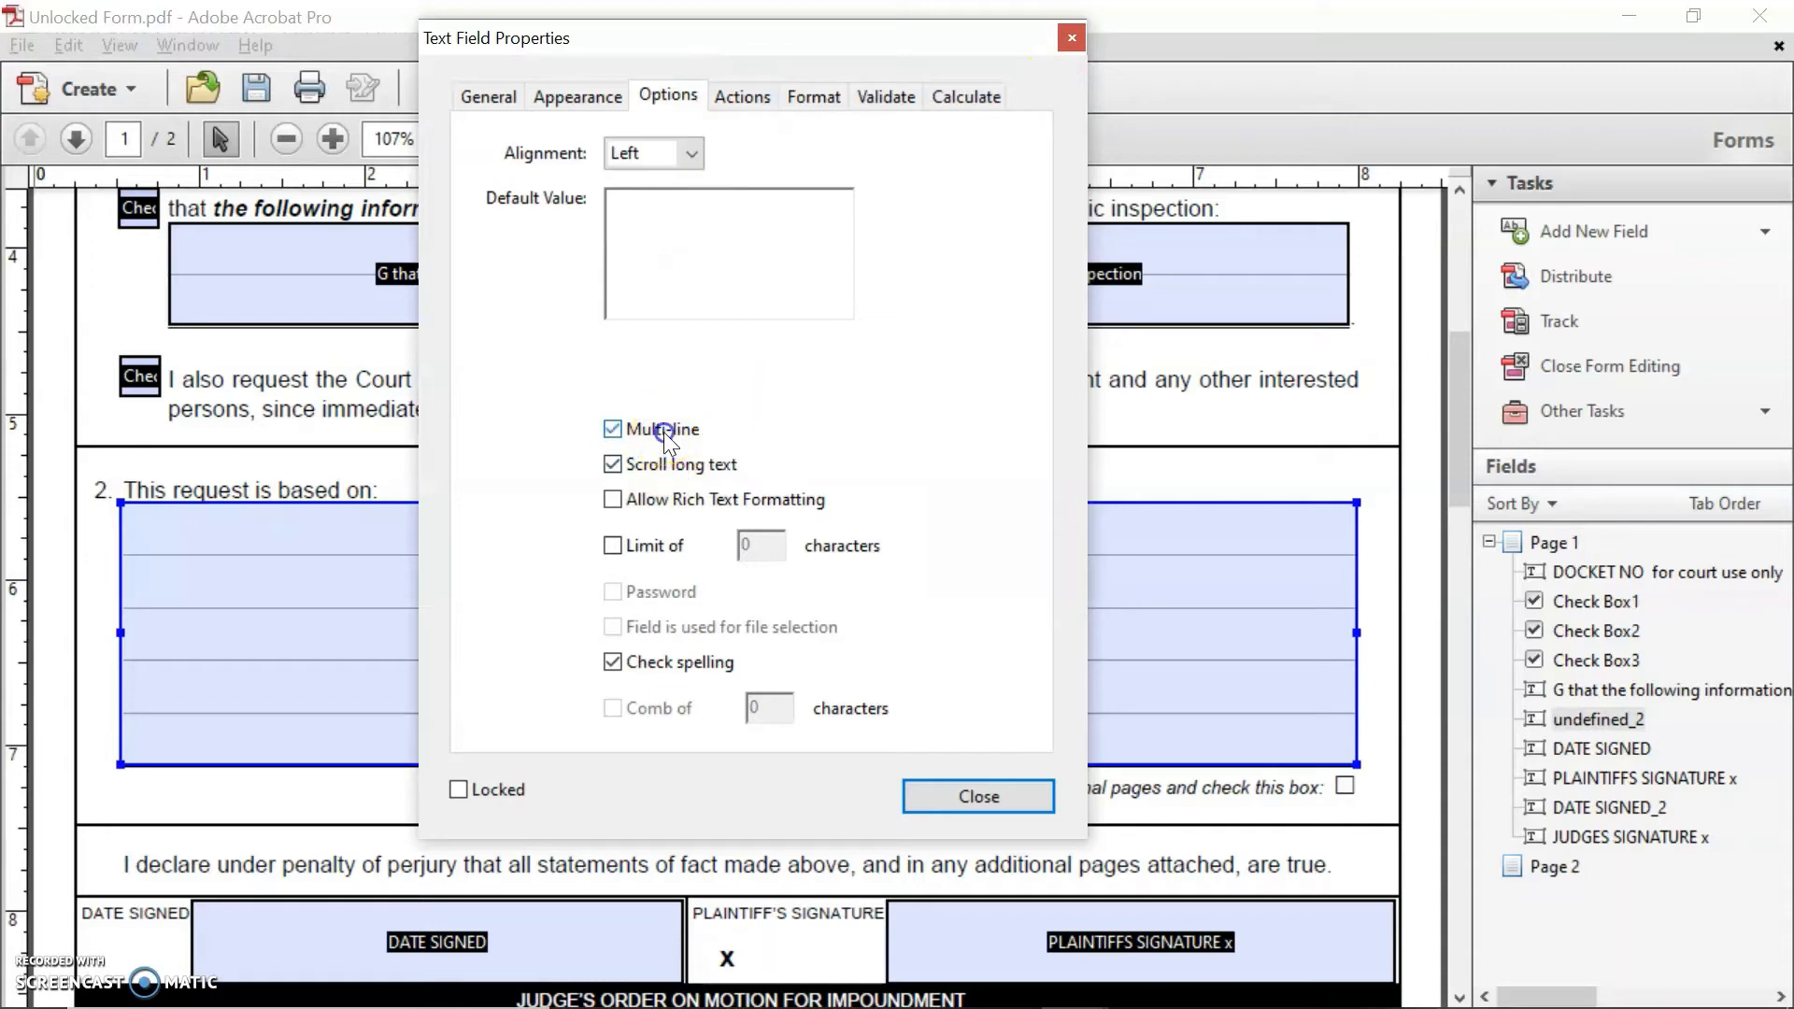
click(974, 799)
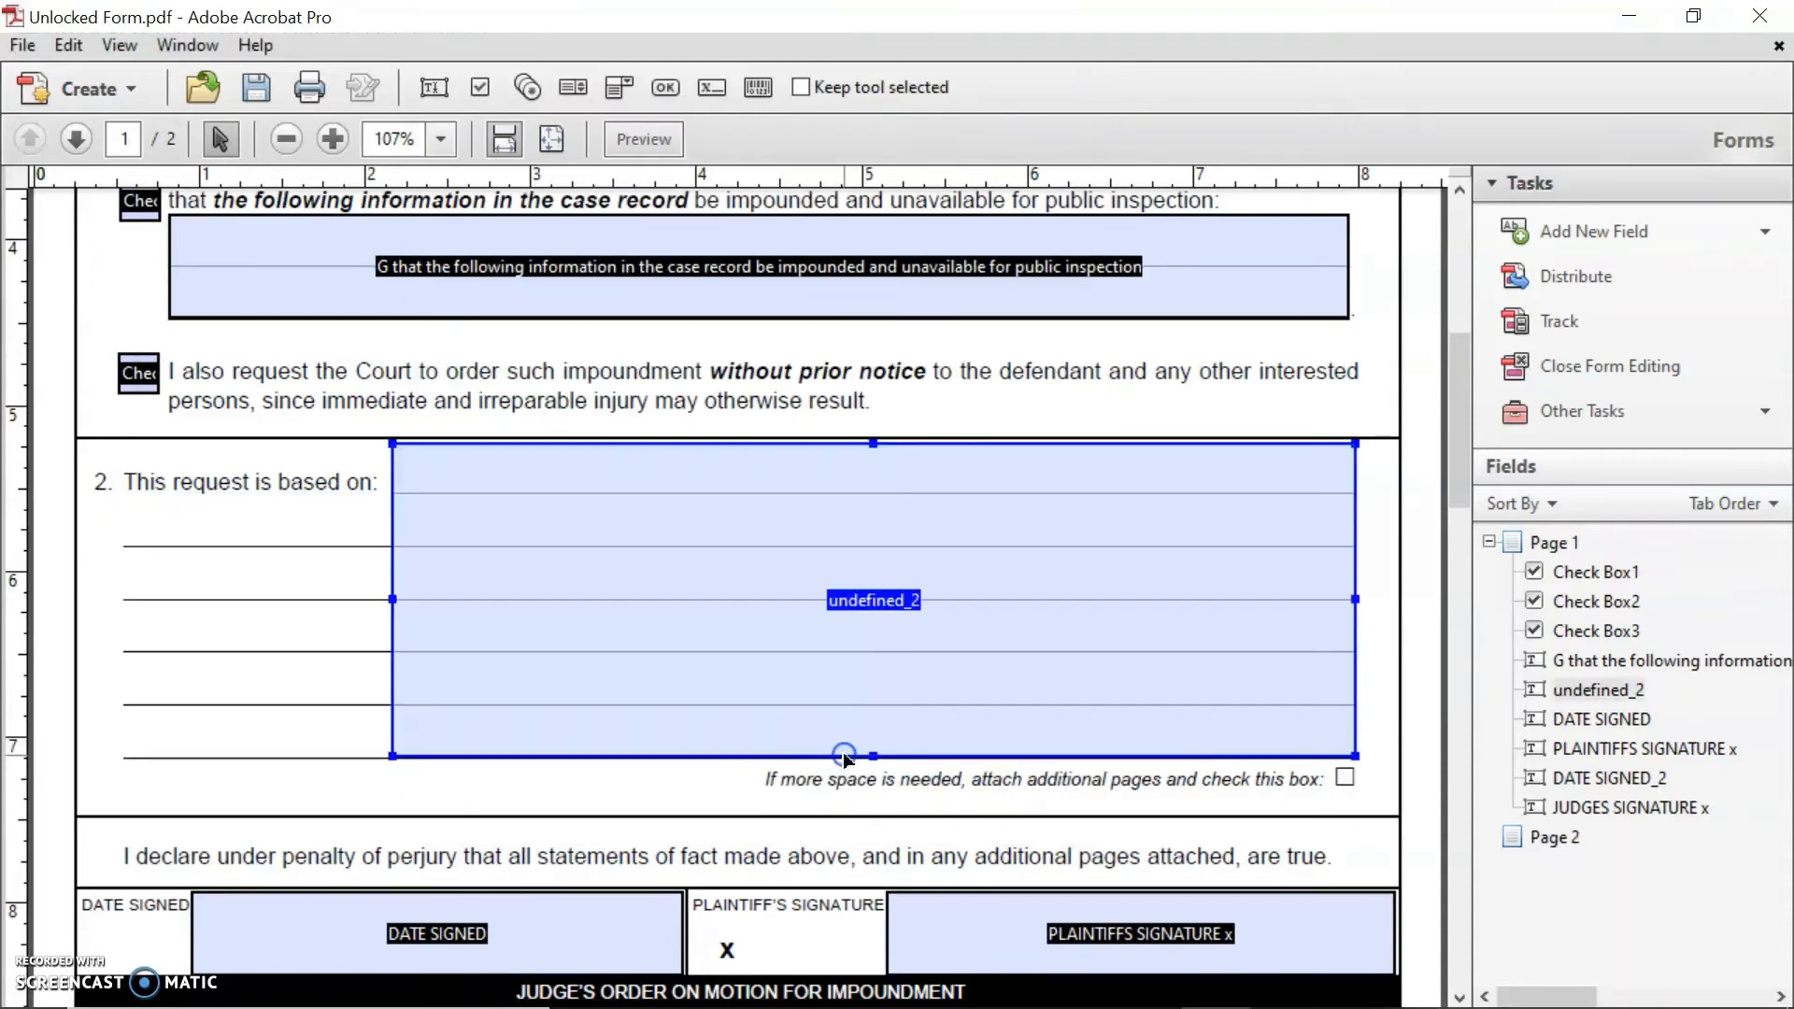
- Add a check box field over the printed box beside "If more space is needed, attach additional pages and check this box"
click(1584, 232)
click(1580, 311)
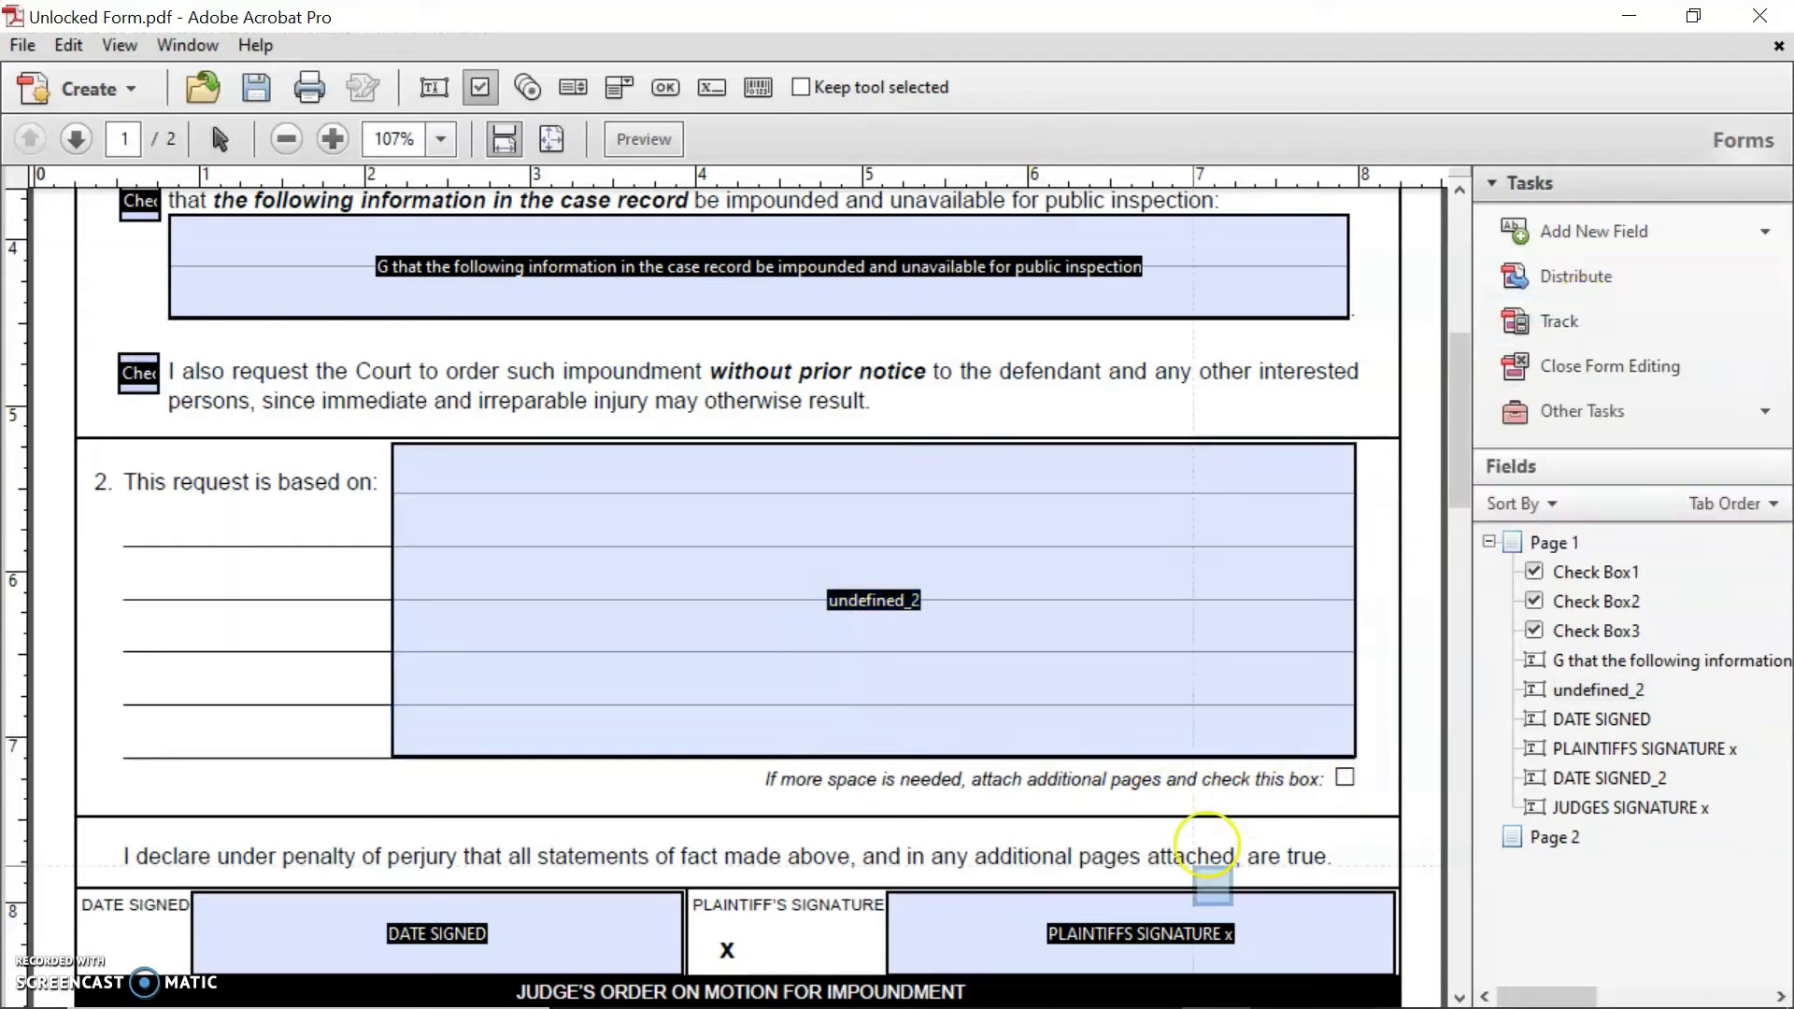
click(1331, 762)
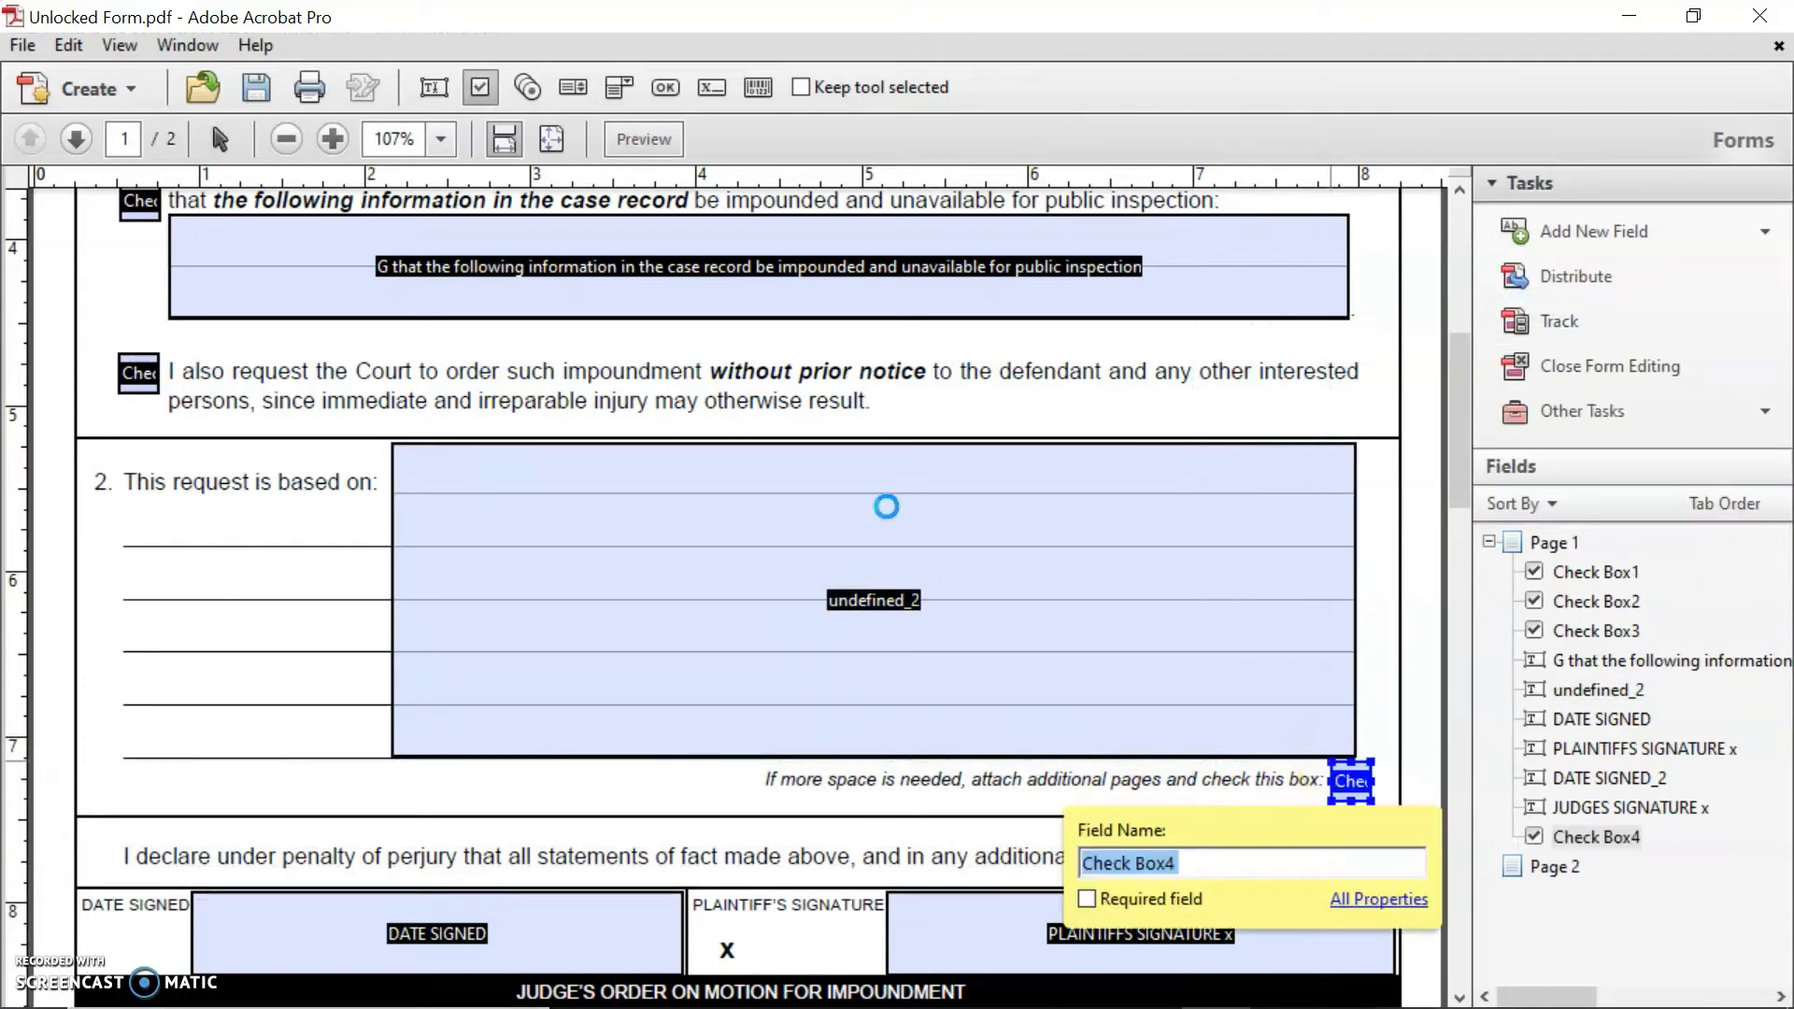
click(926, 809)
- Replace the PLAINTIFFS SIGNATURE x text field with a digital signature field in the plaintiff's signature box
scroll(925, 809, down, 5)
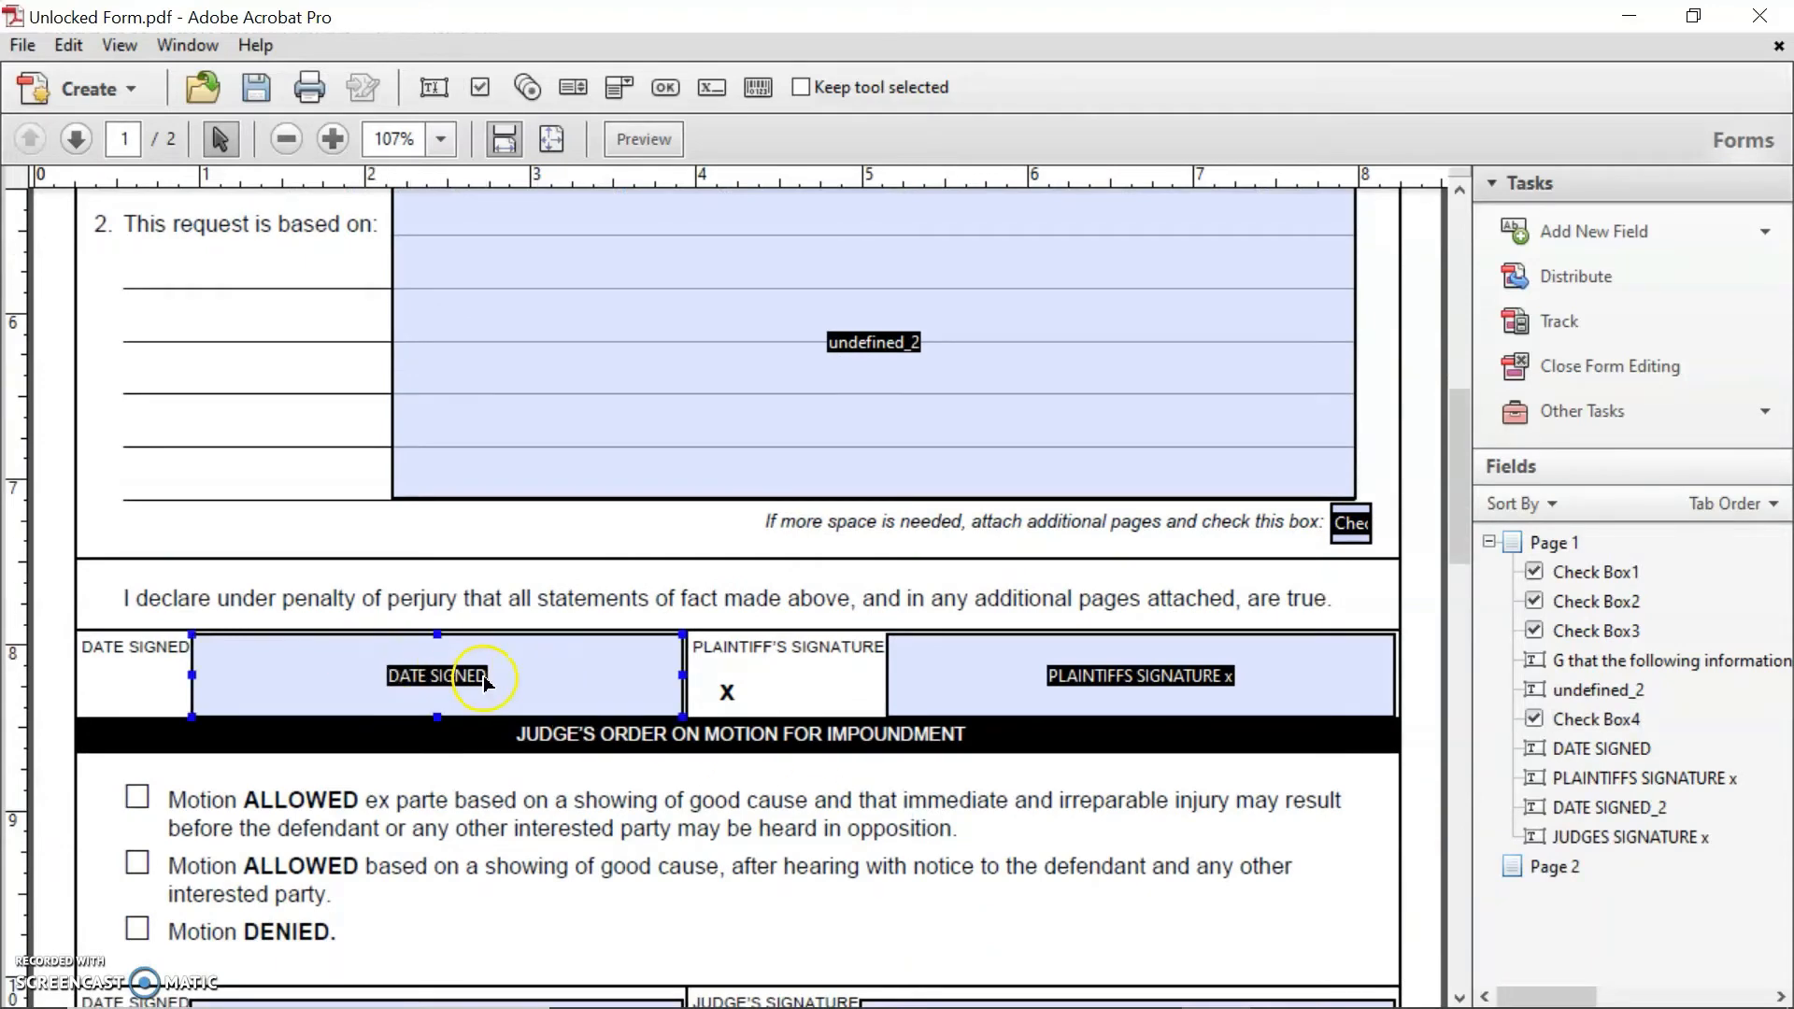
click(1132, 681)
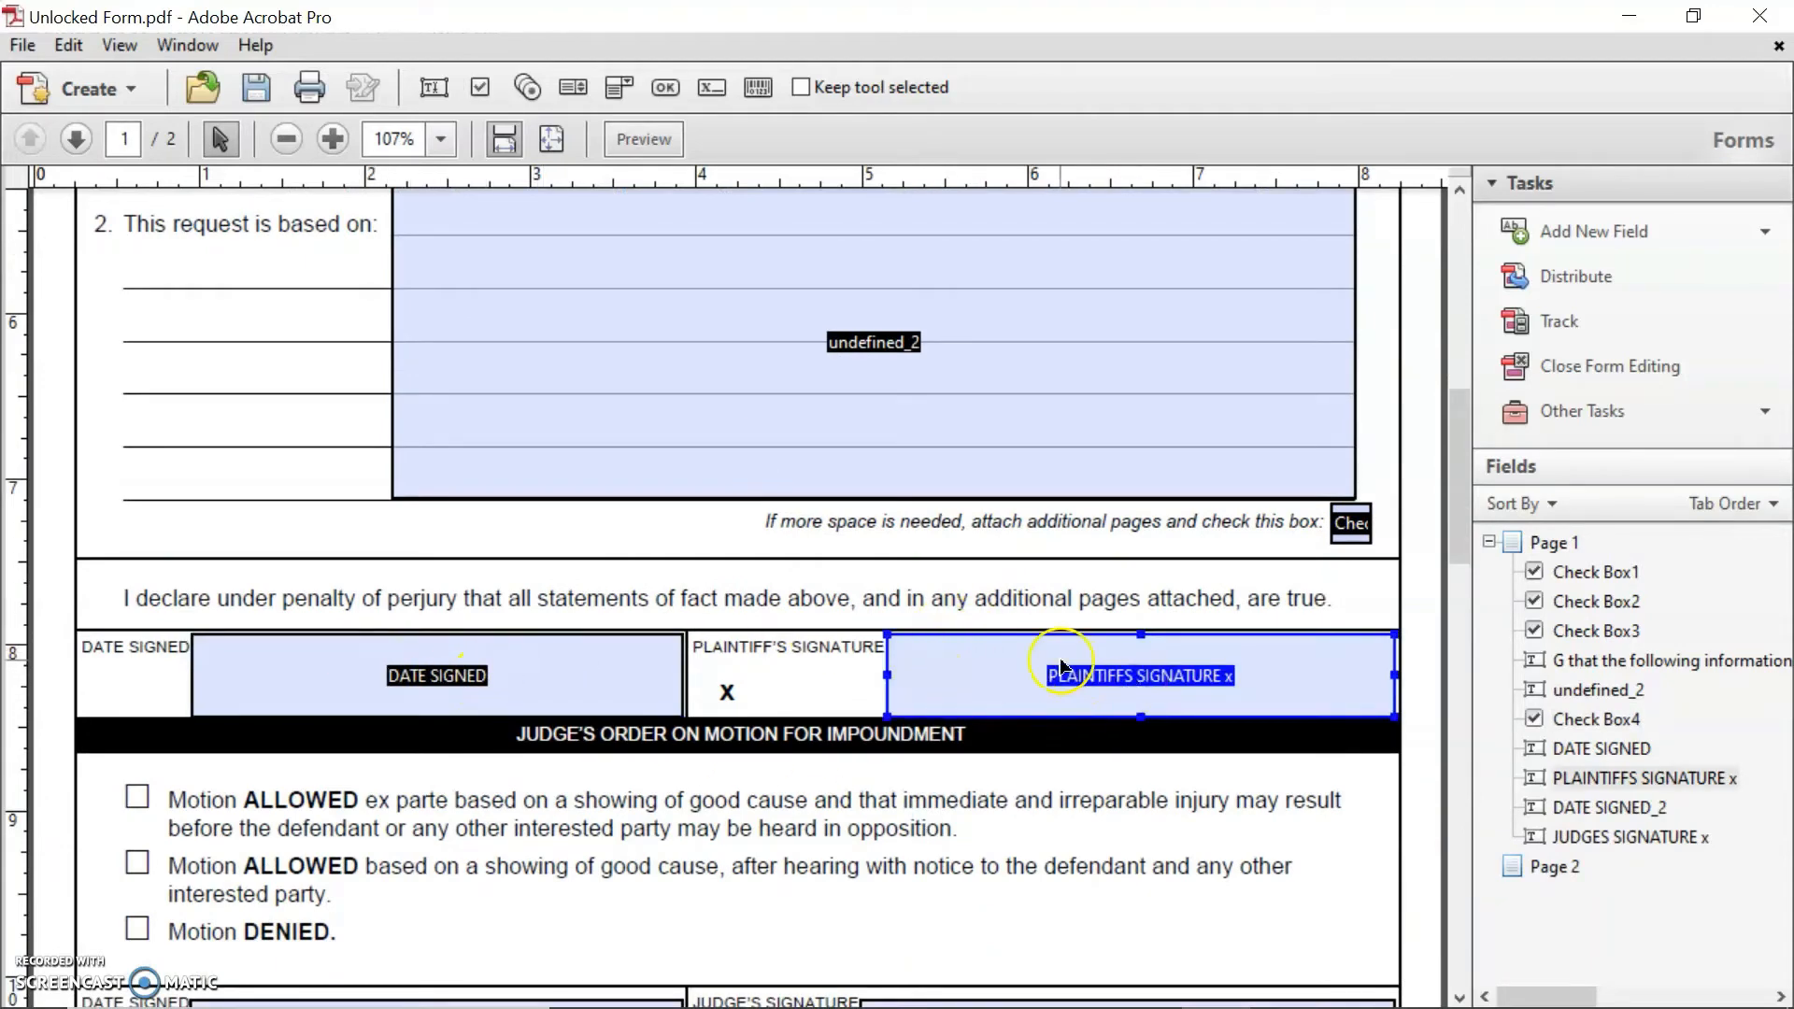
key(Delete)
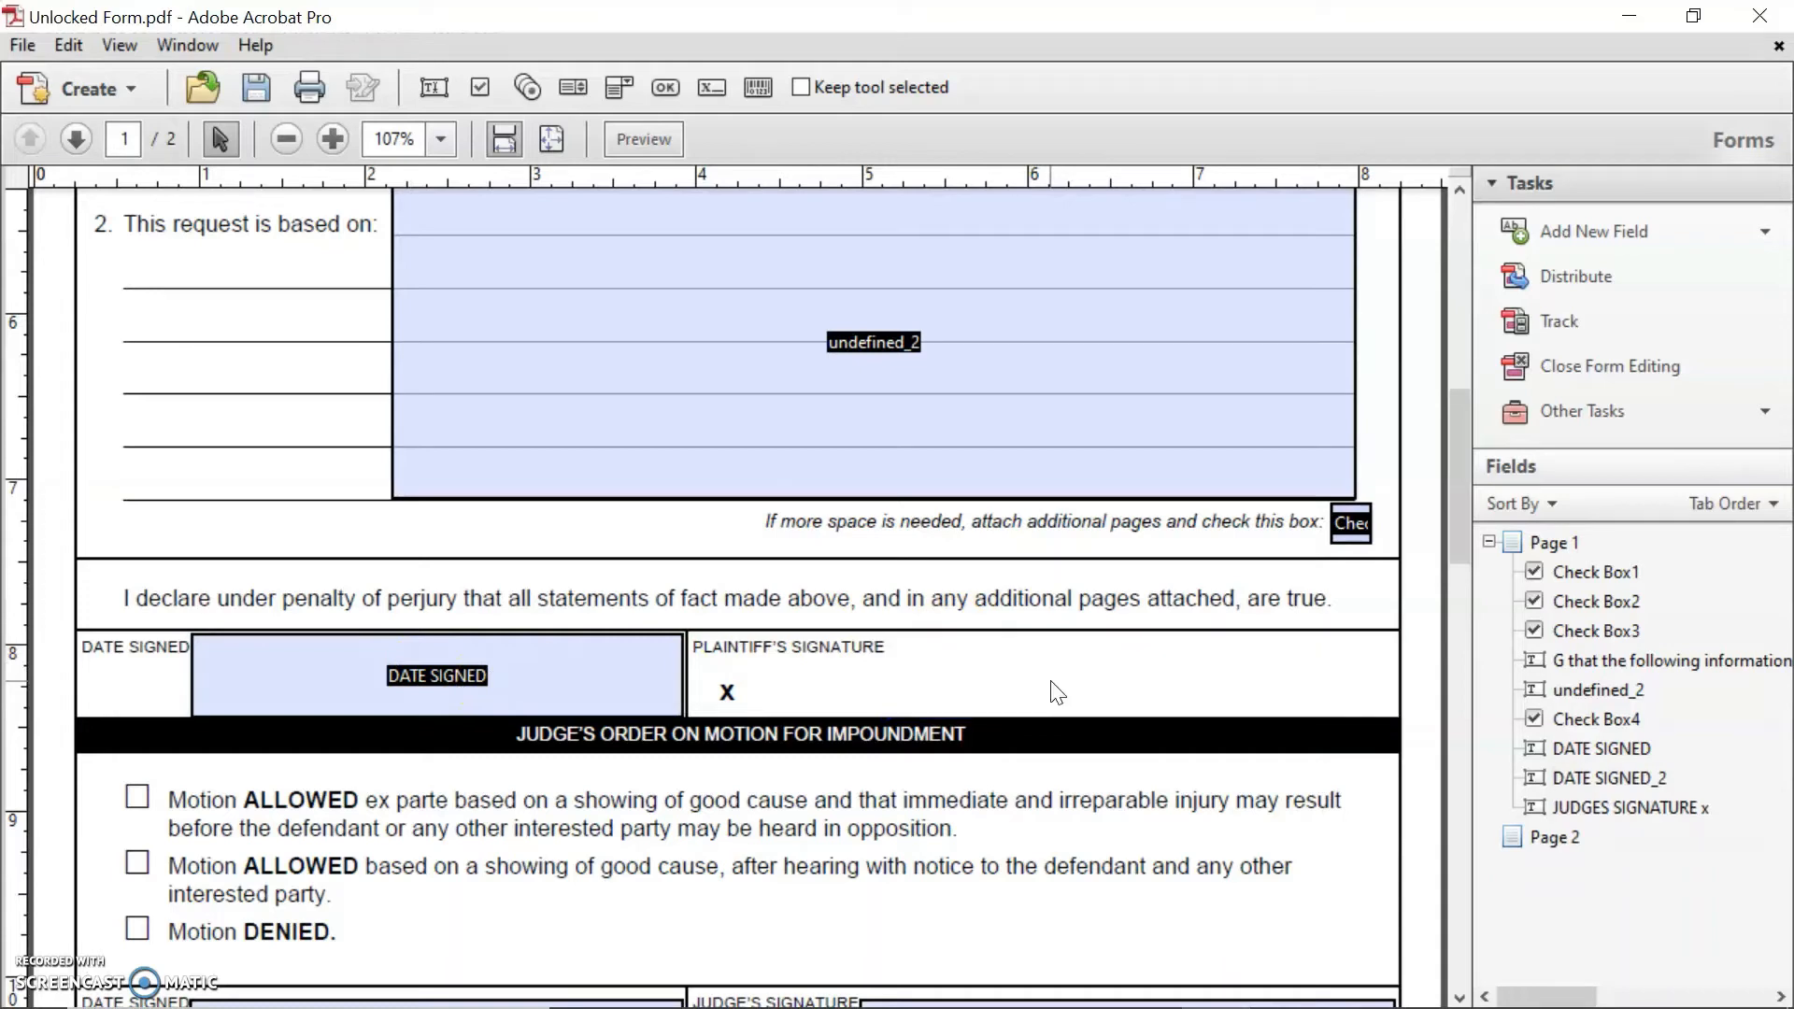
click(1676, 220)
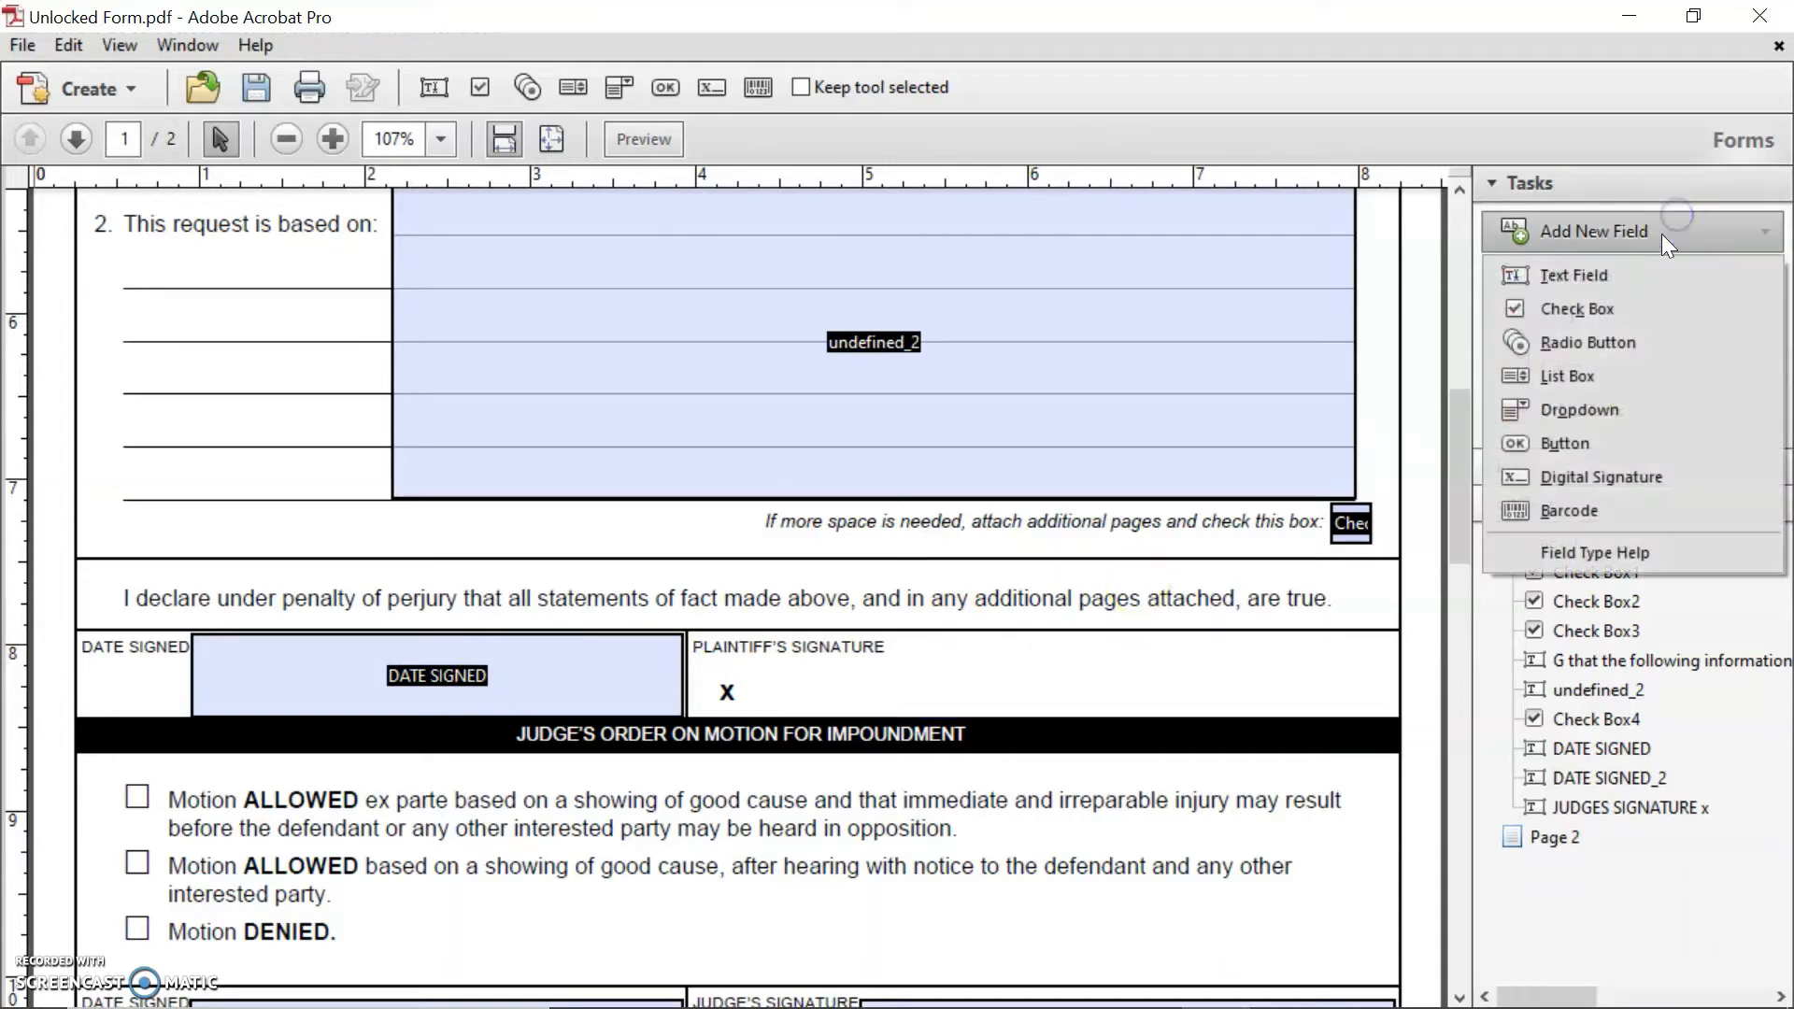
click(1620, 472)
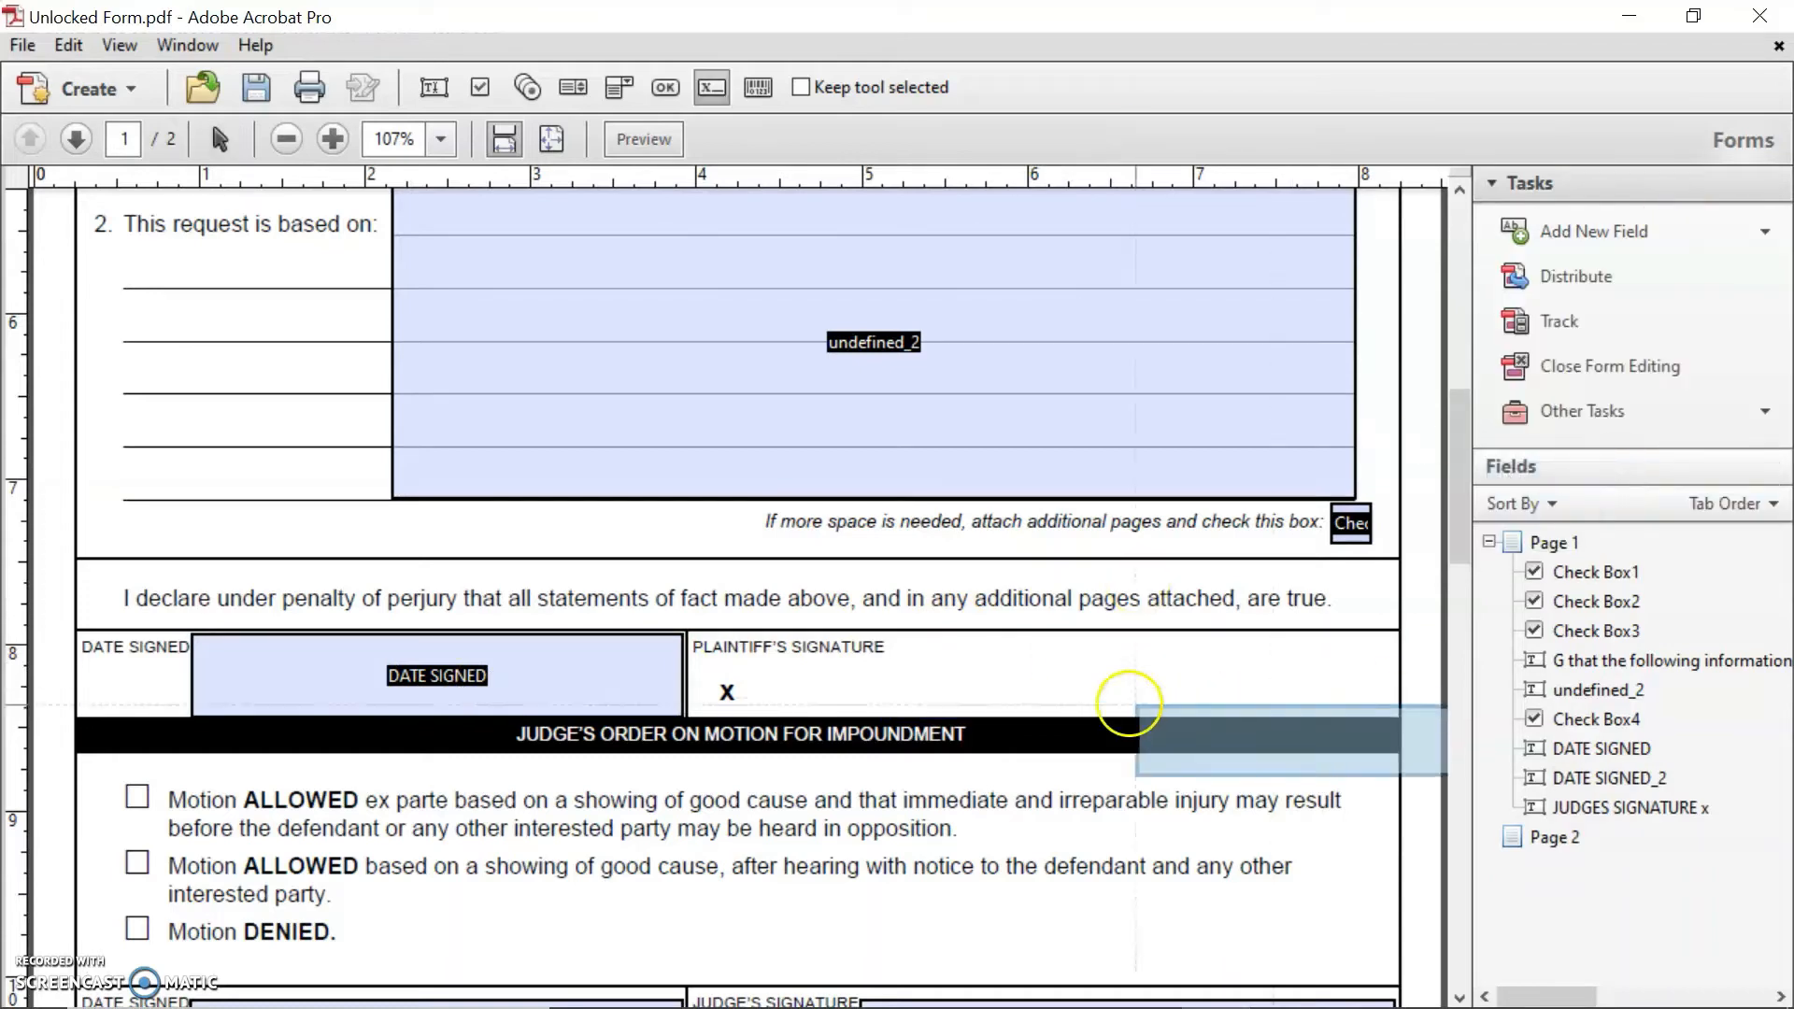
click(905, 641)
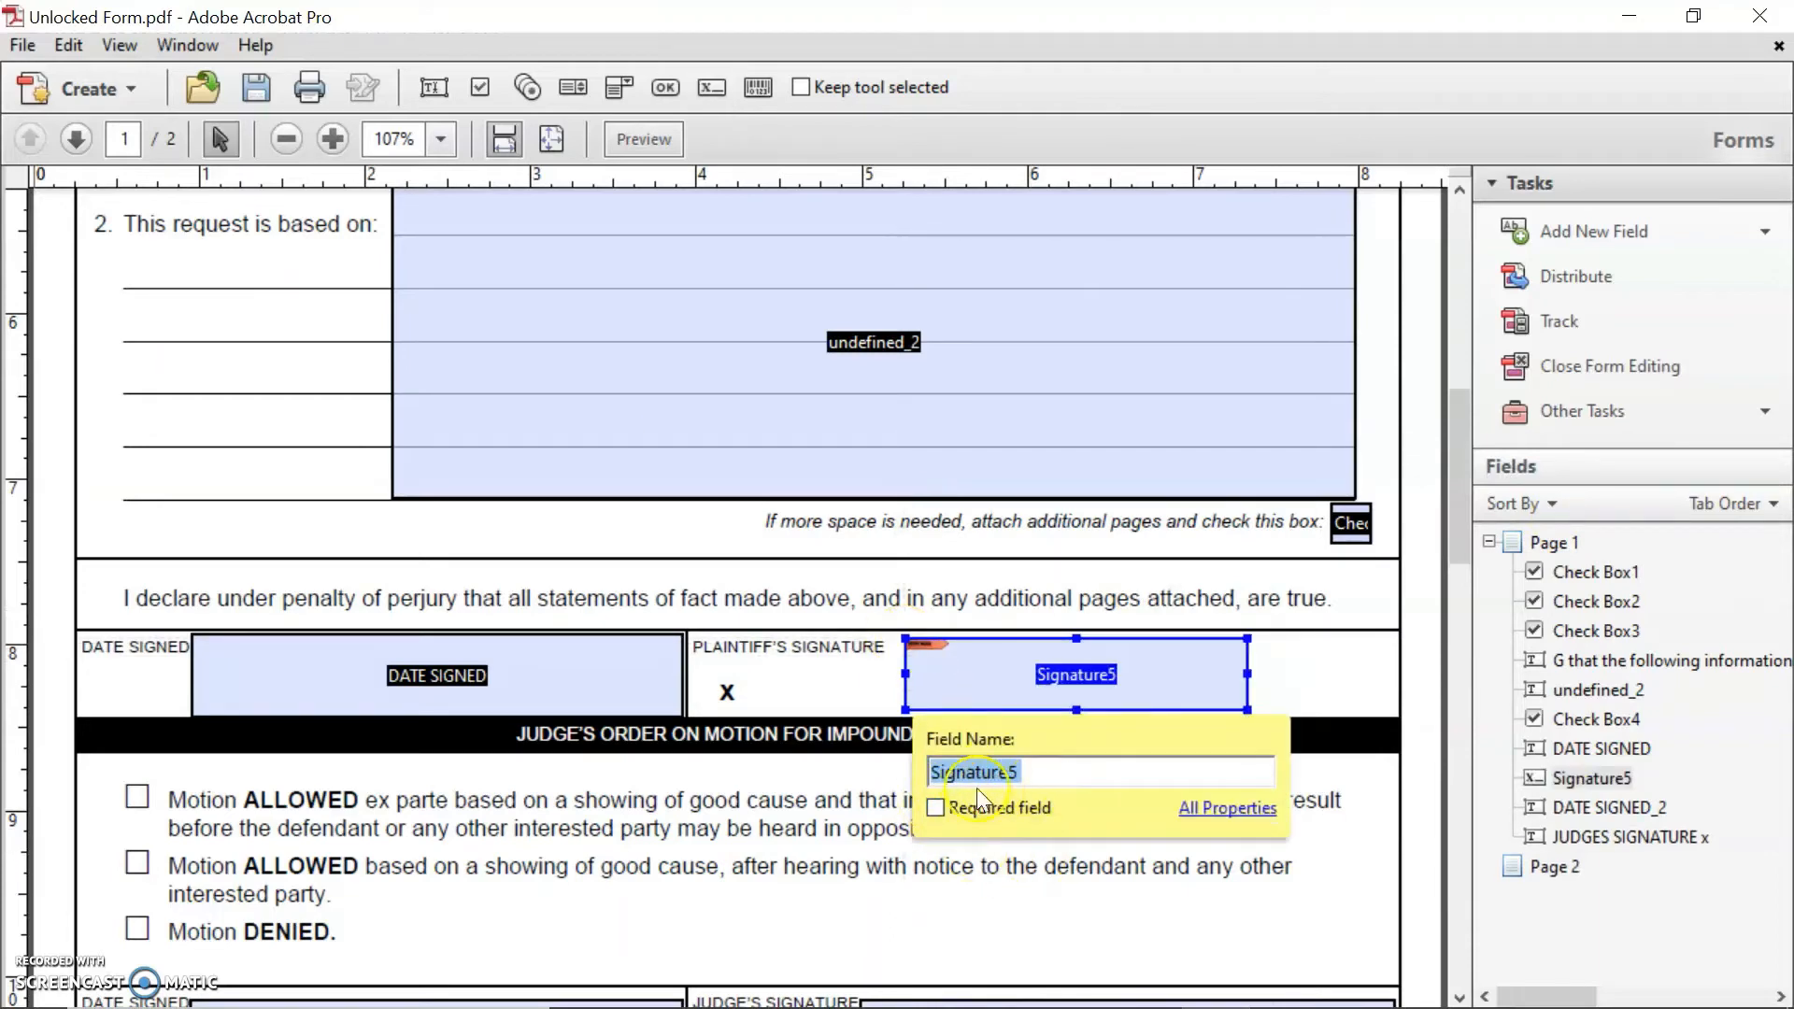
click(726, 801)
- Delete the DATE SIGNED_2 and JUDGES SIGNATURE x fields in the Judge's Order section
scroll(727, 776, down, 3)
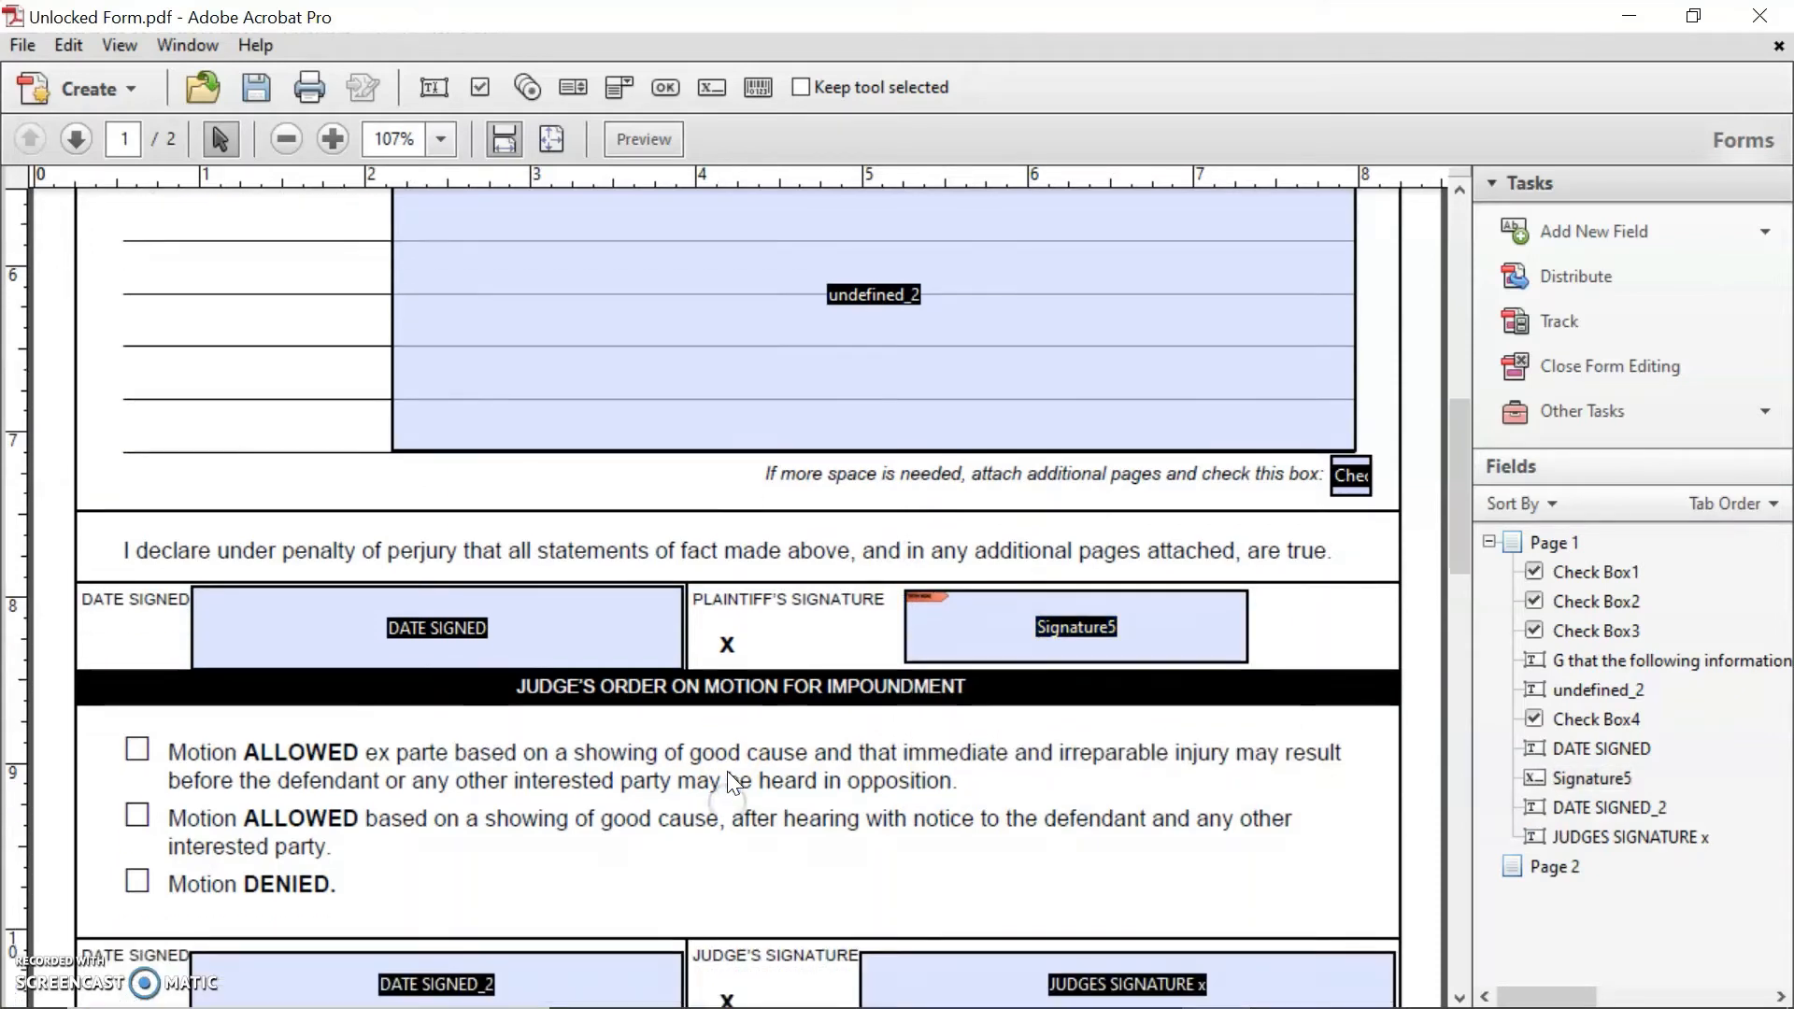
click(243, 698)
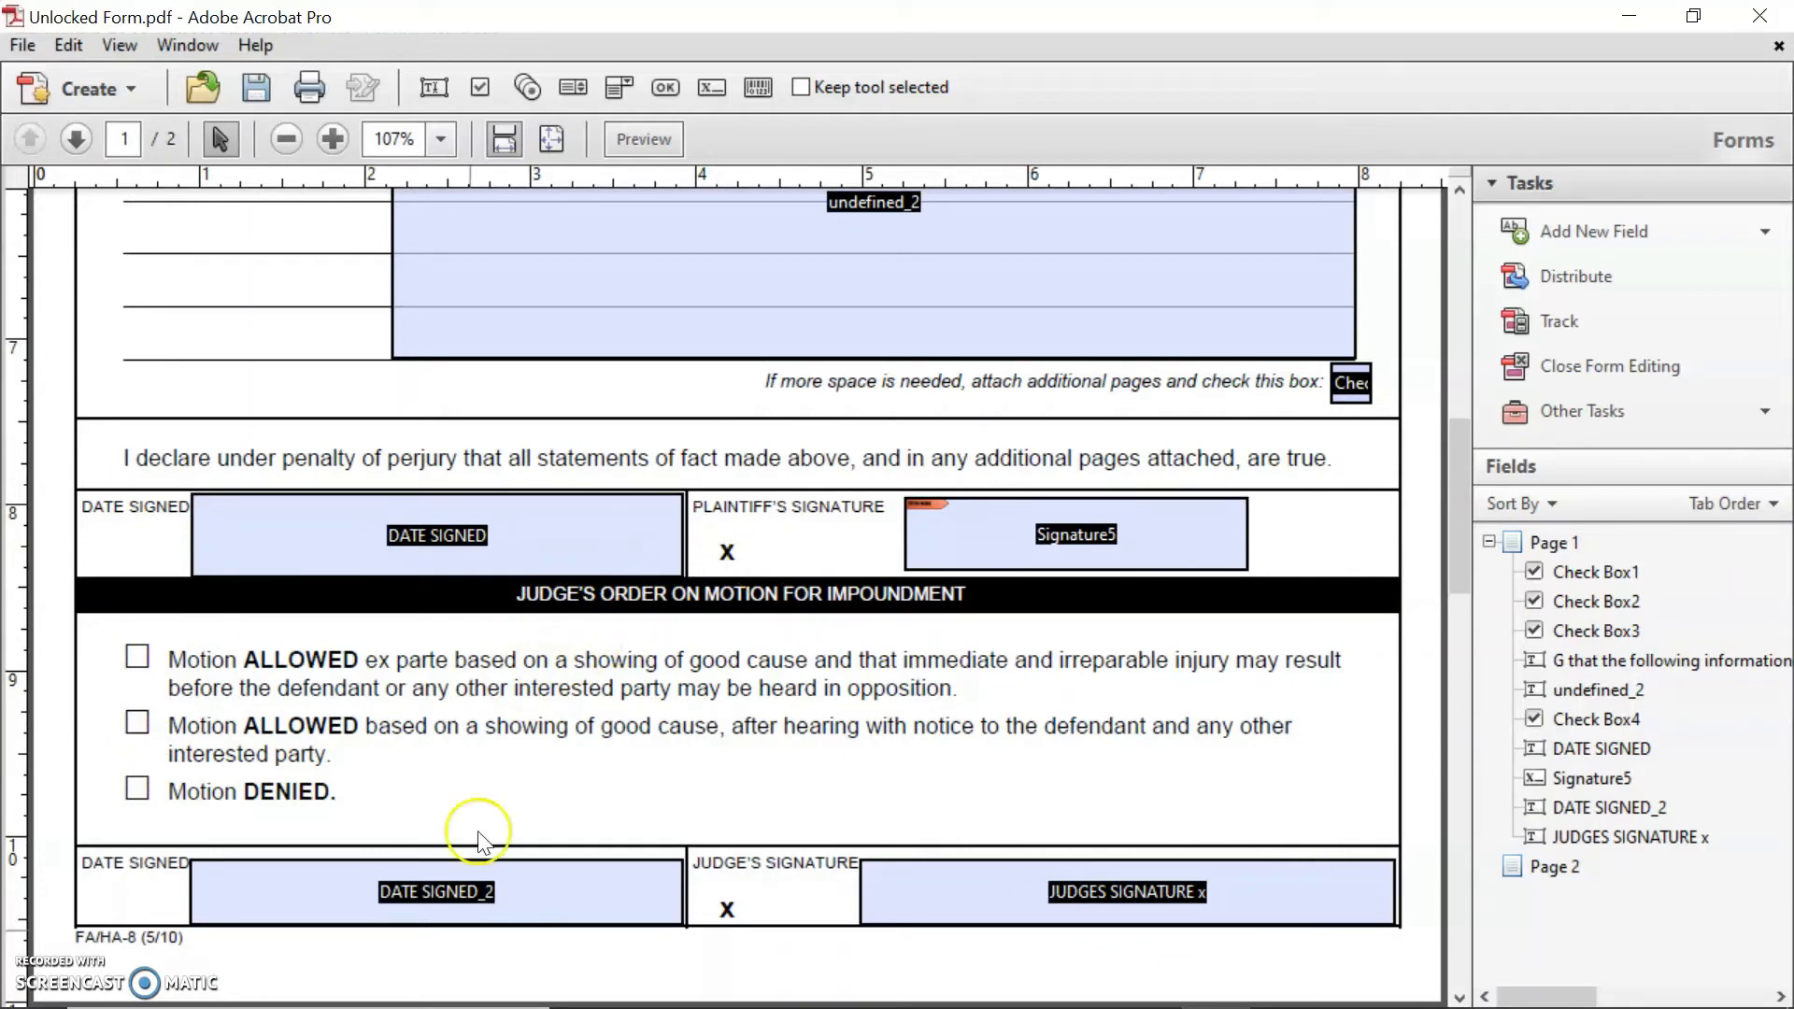
click(465, 894)
key(Delete)
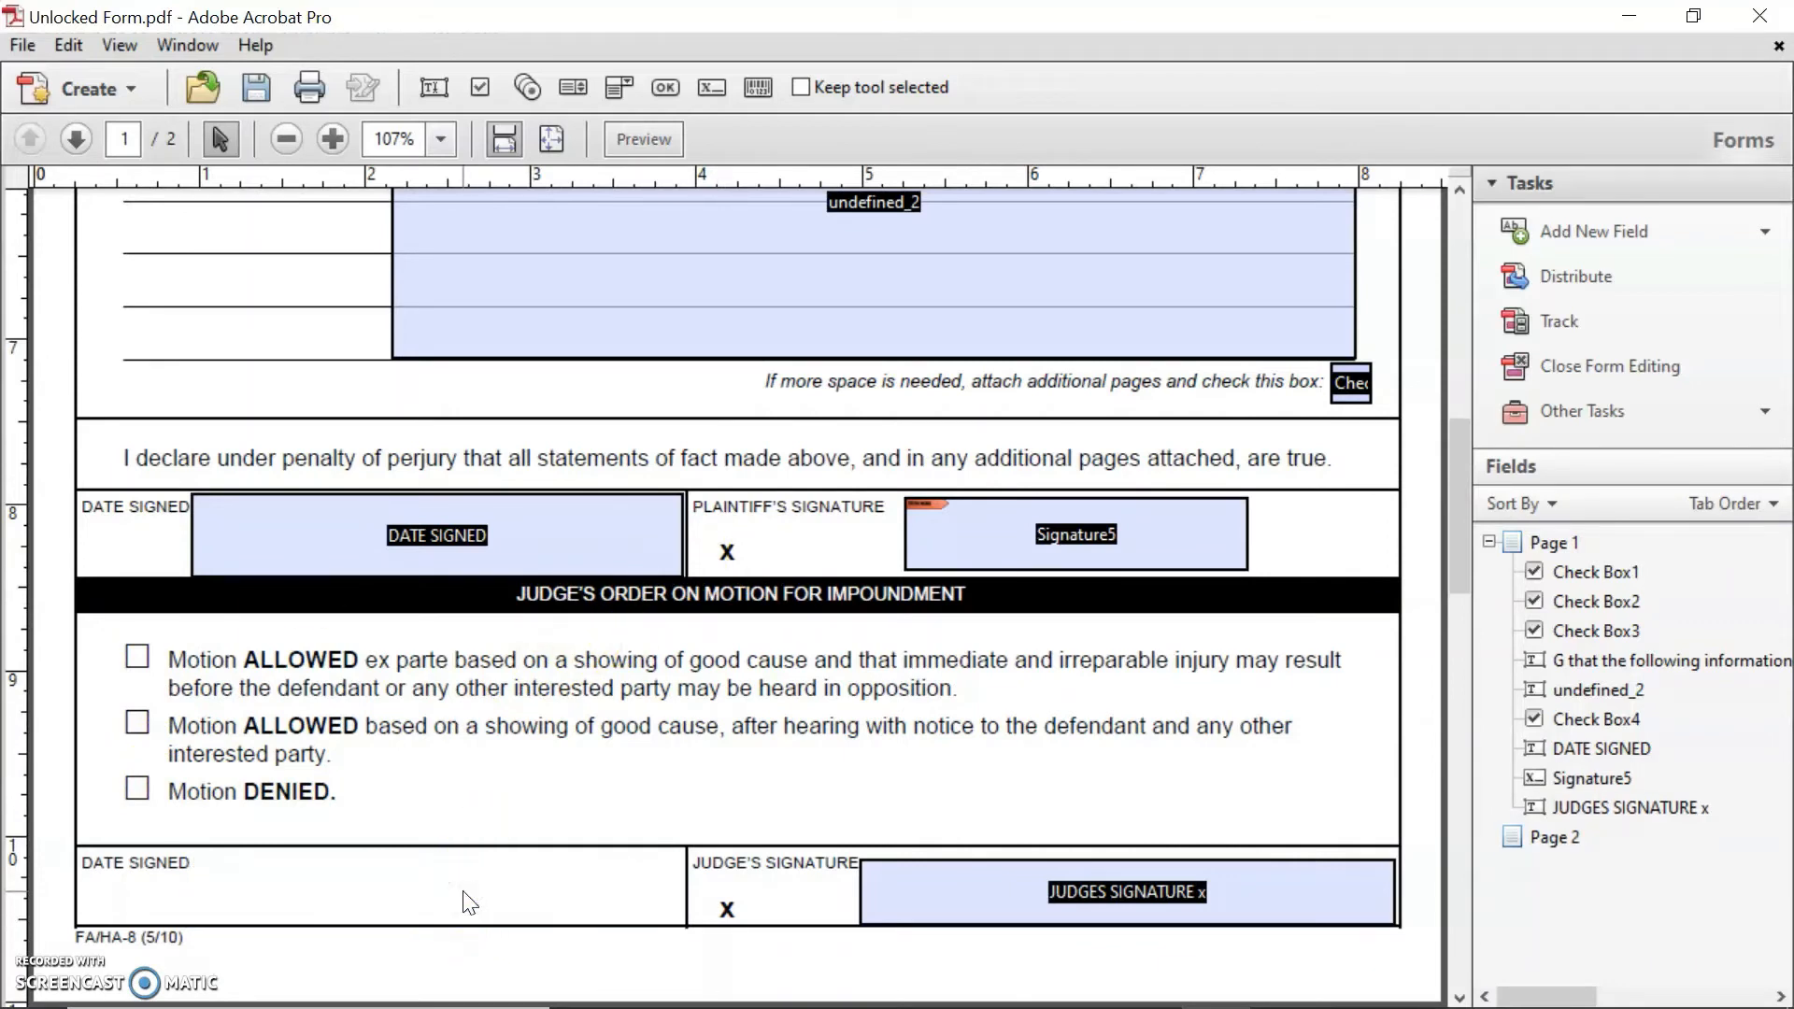
click(992, 883)
key(Delete)
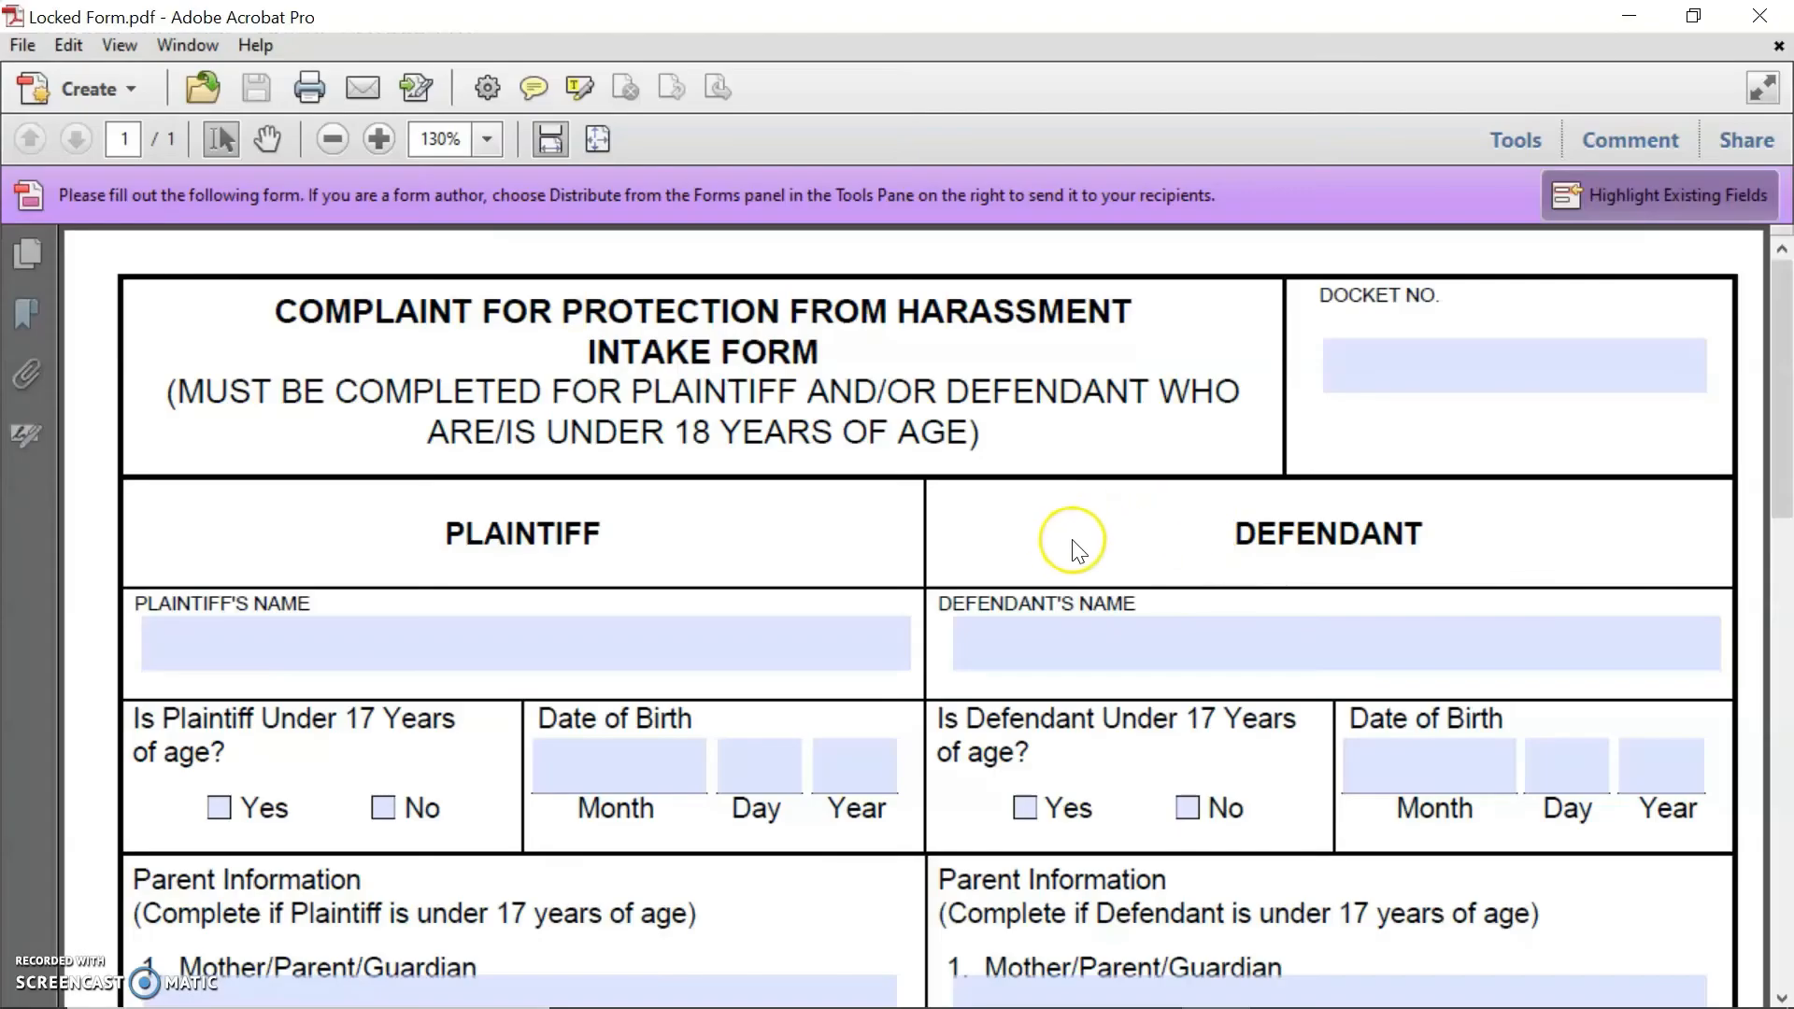
- Switch to Documate's PDF Unlocker in the browser and unlock Locked Form.pdf from the Documents folder, affirming the right to edit it
click(1514, 140)
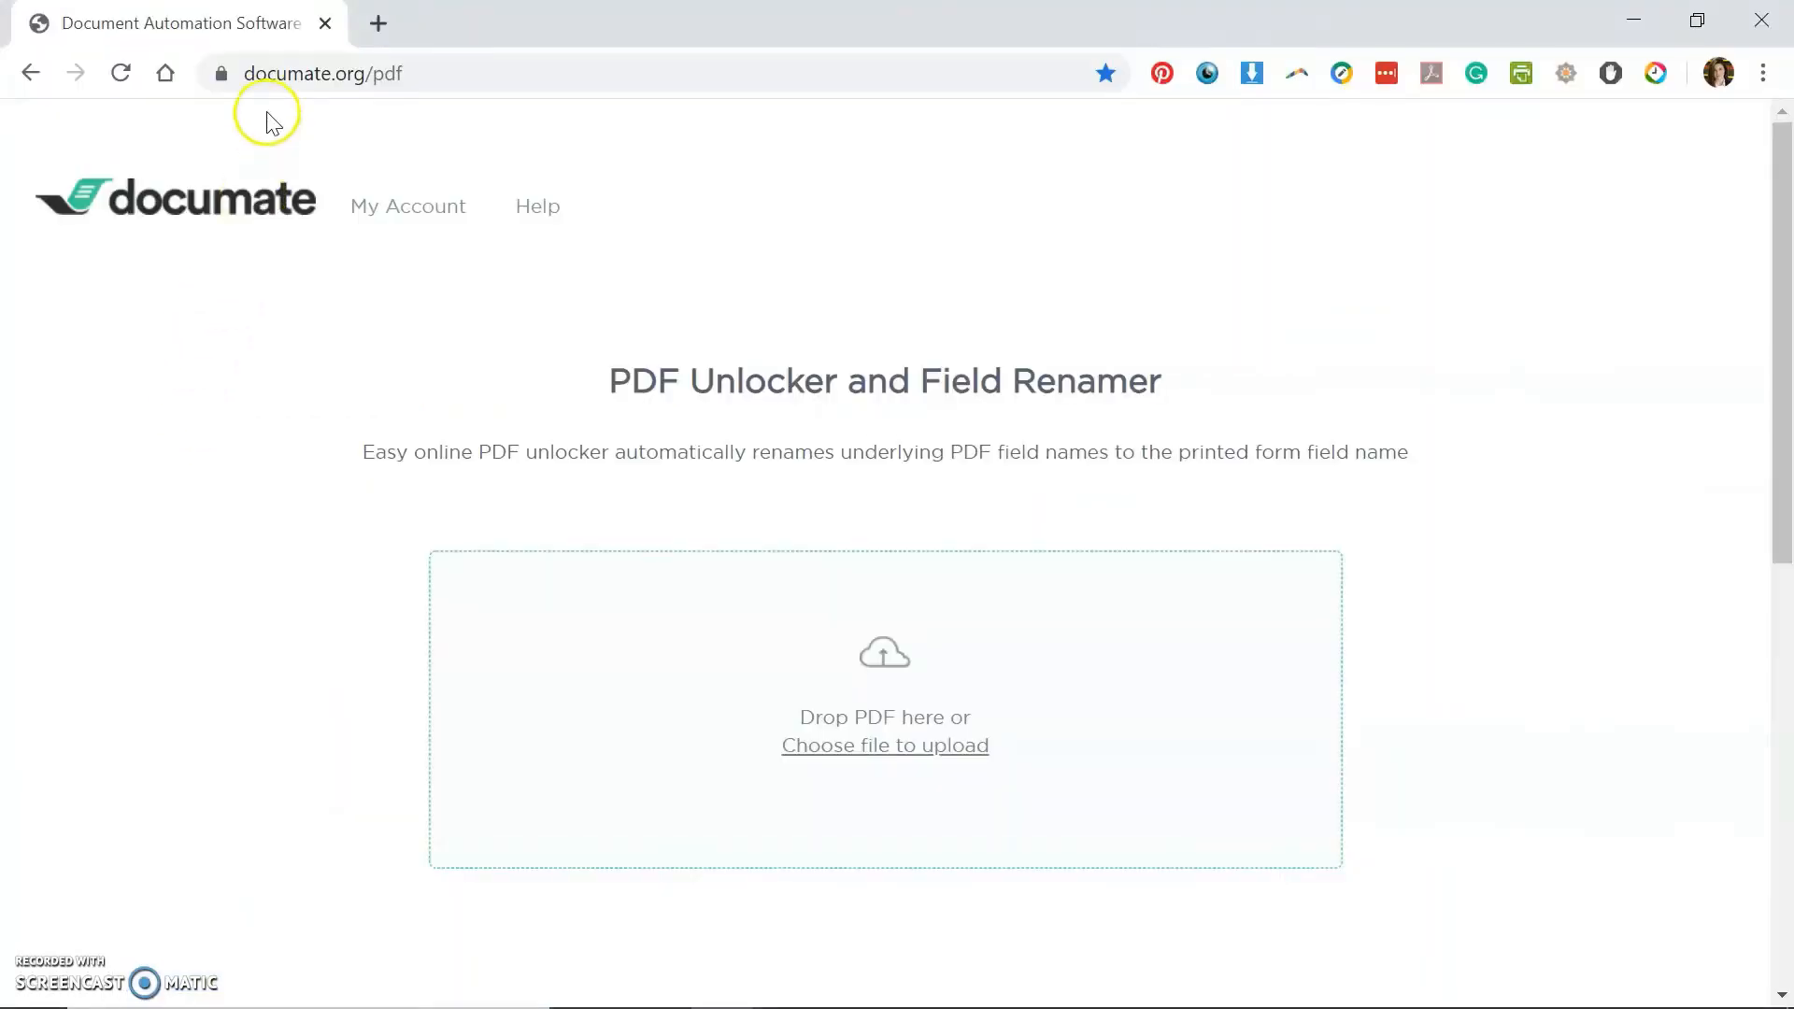
key(alt+Tab)
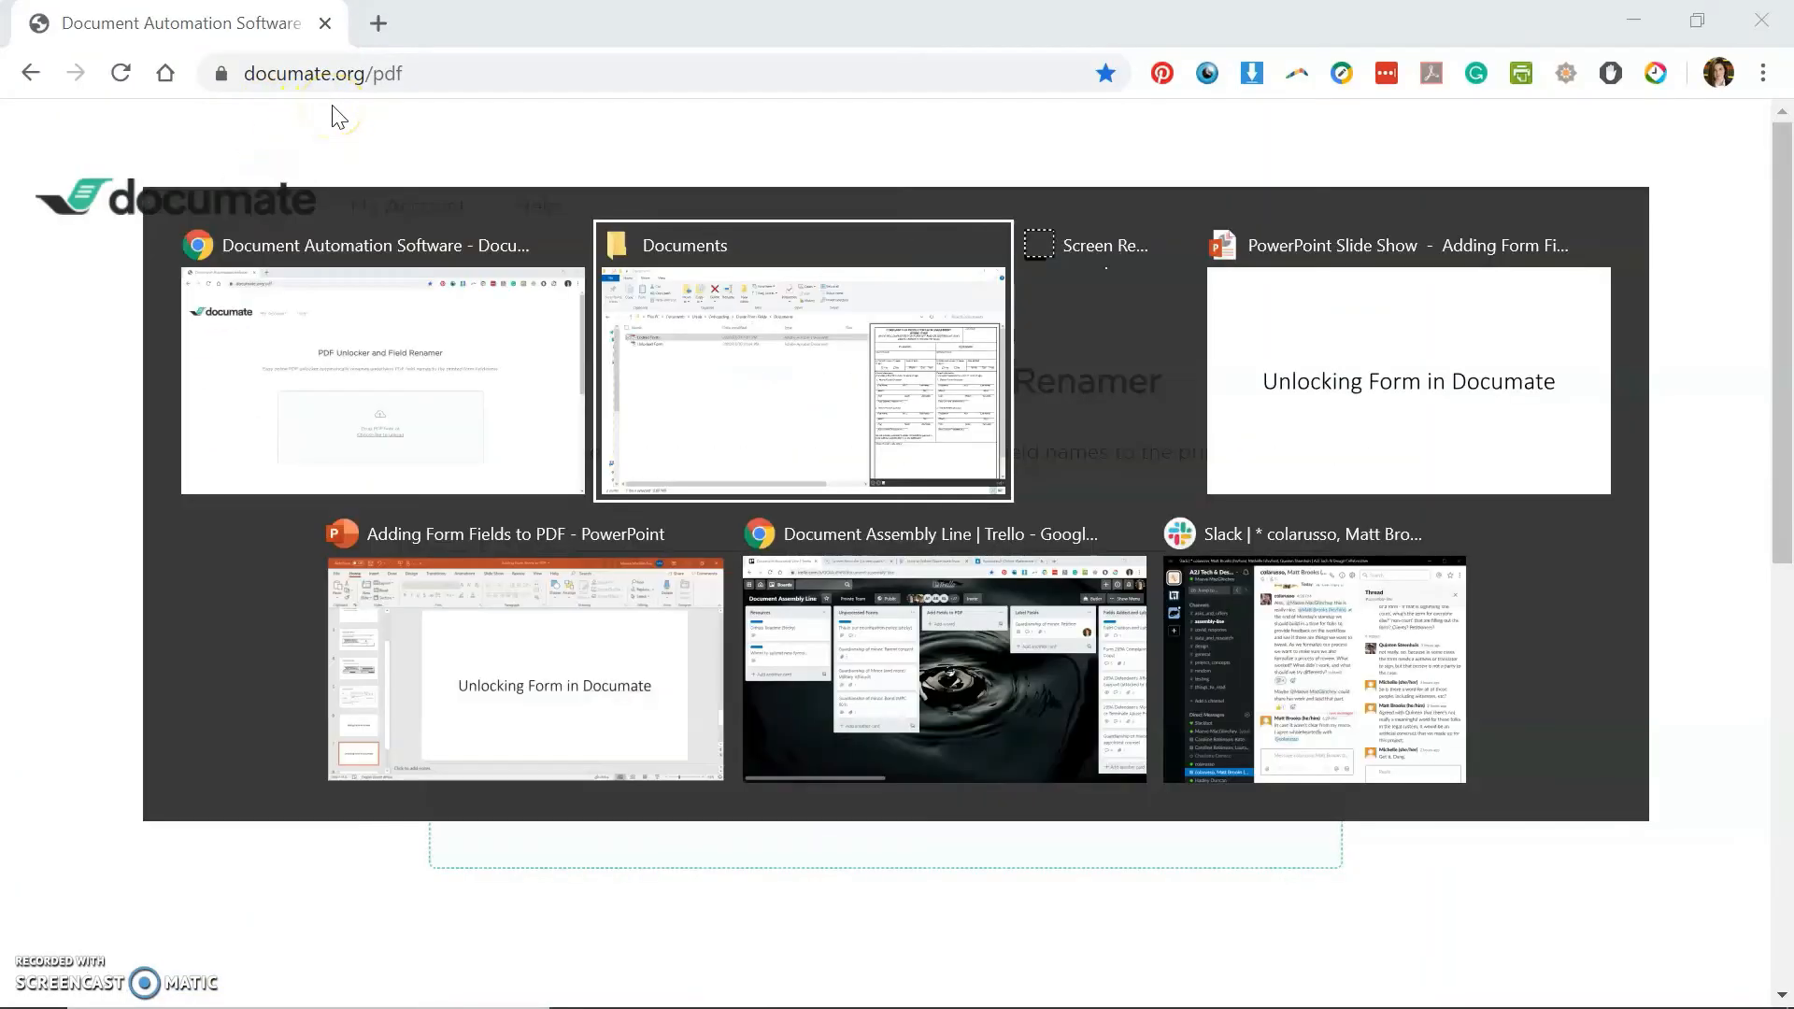
drag(601, 12, 1608, 194)
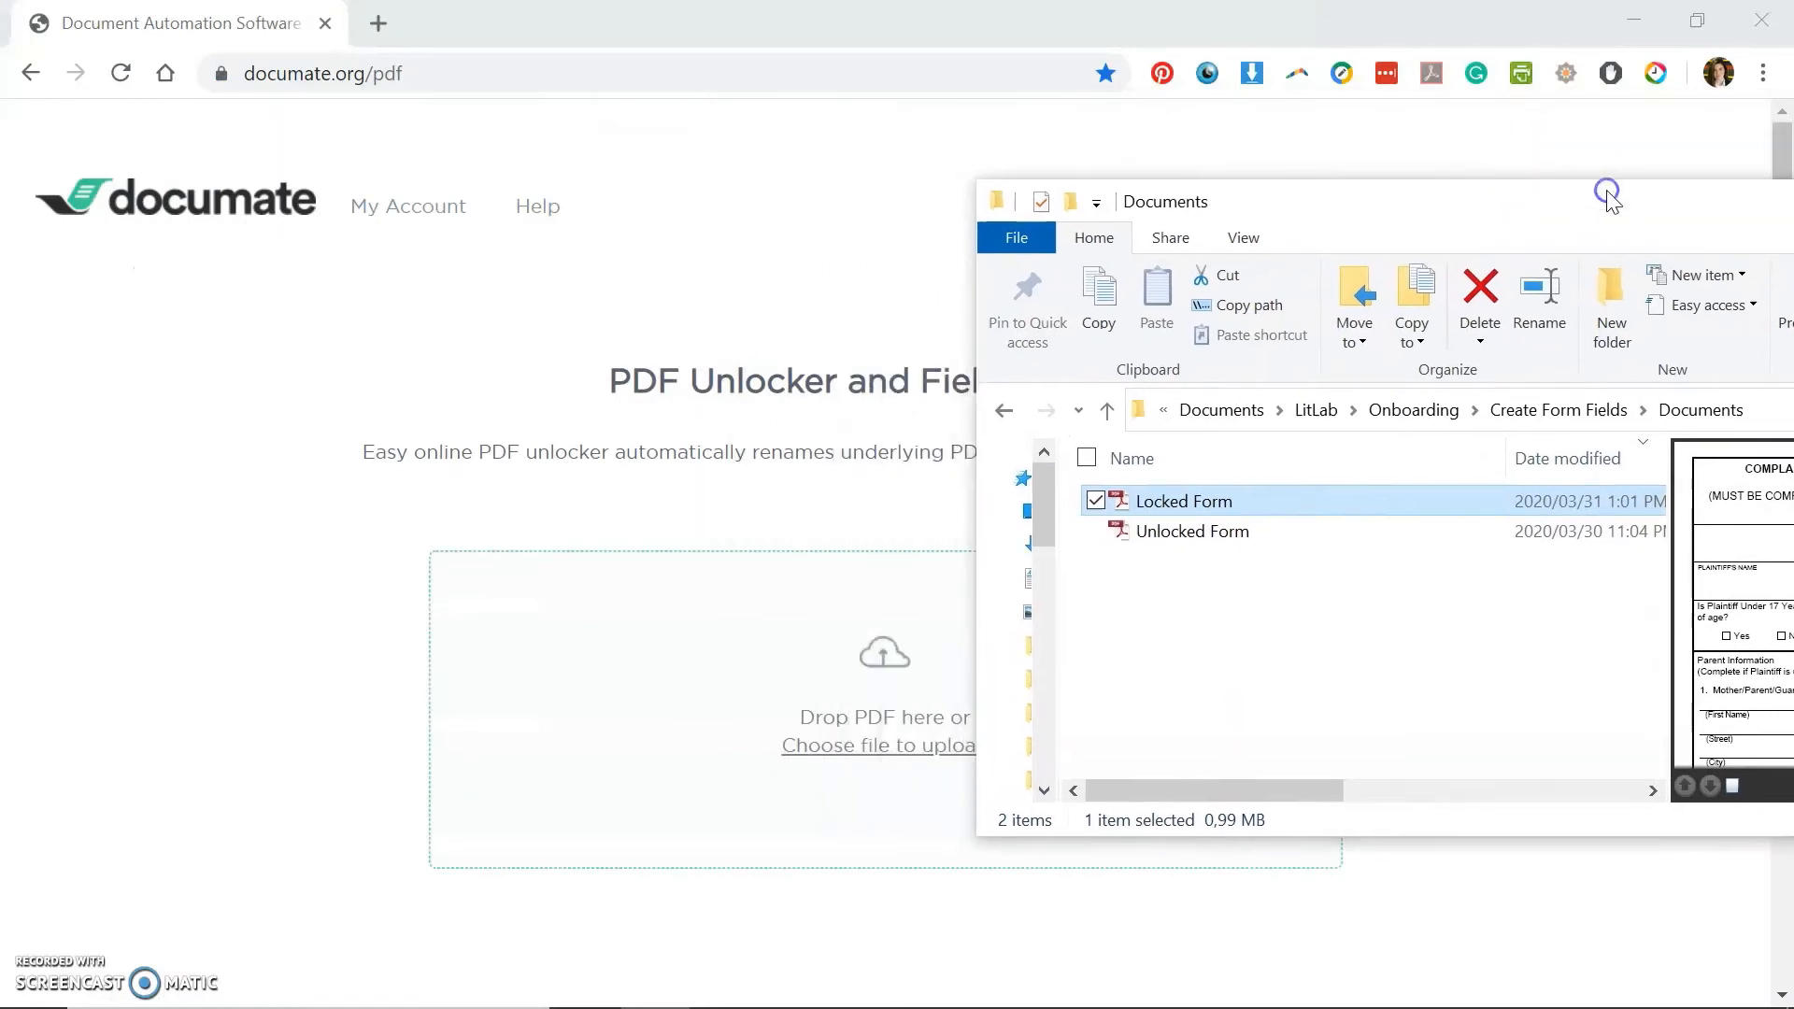
drag(1293, 505, 705, 708)
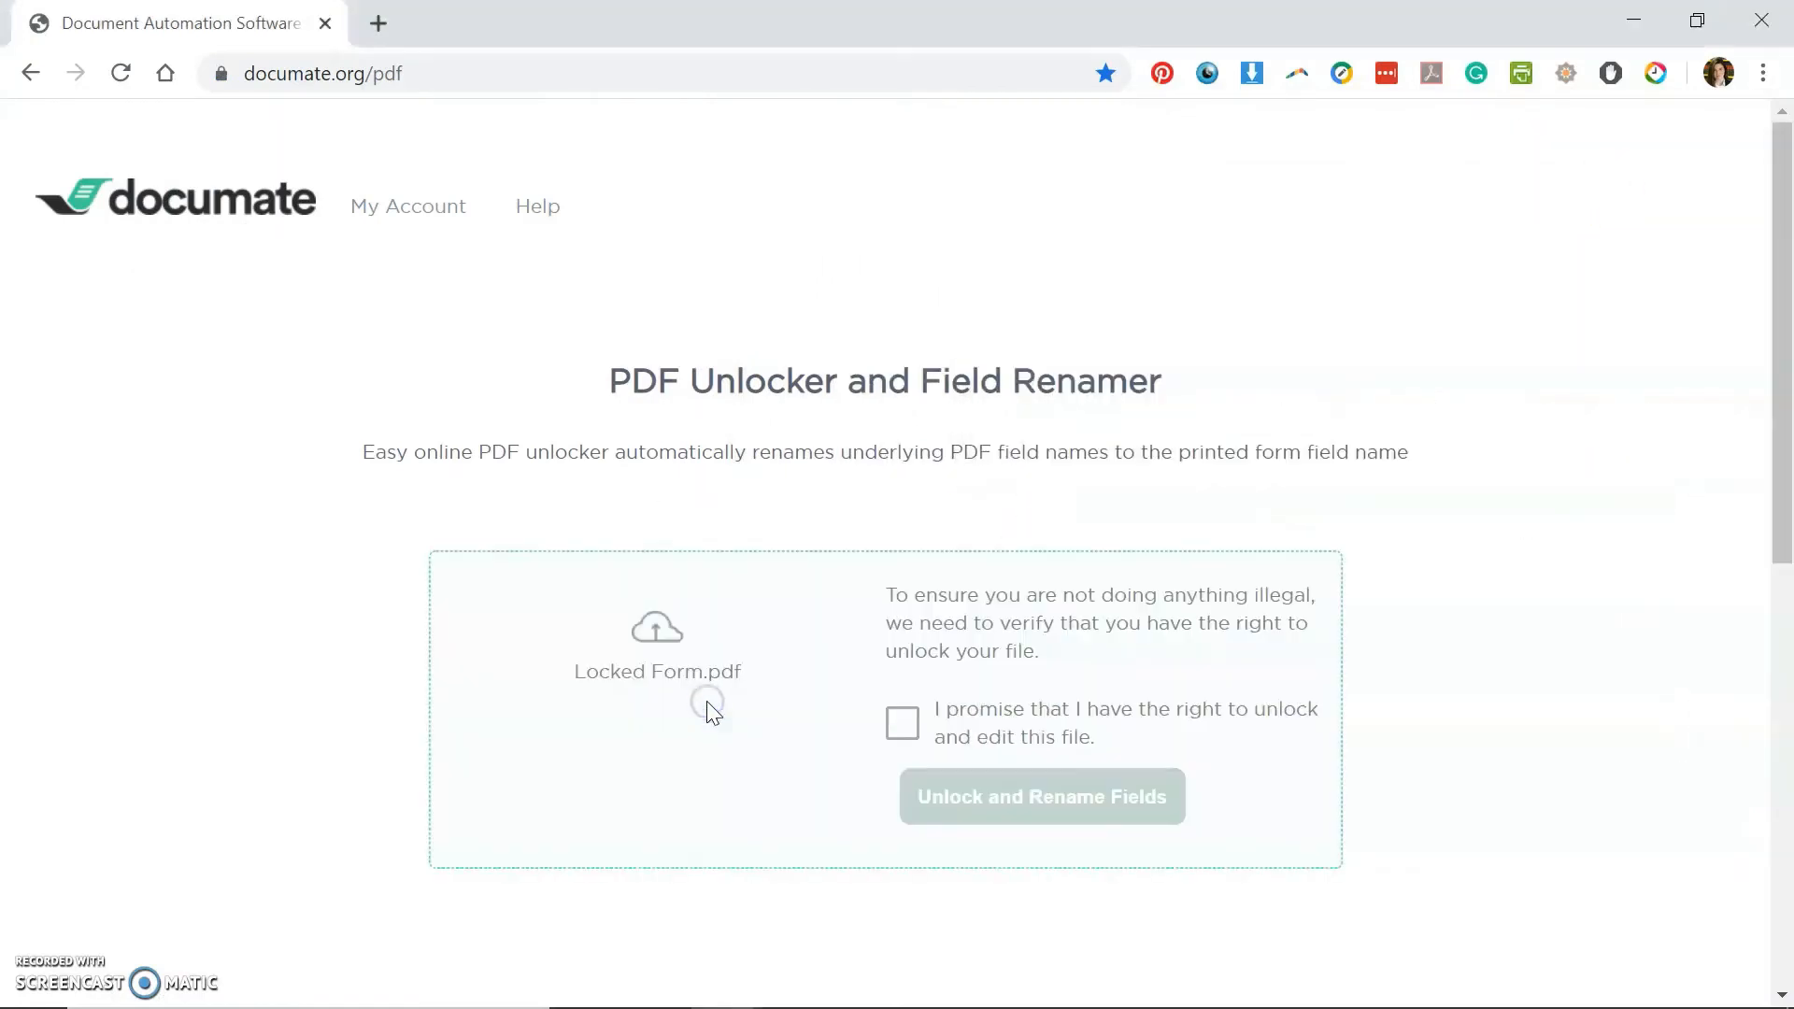
click(906, 729)
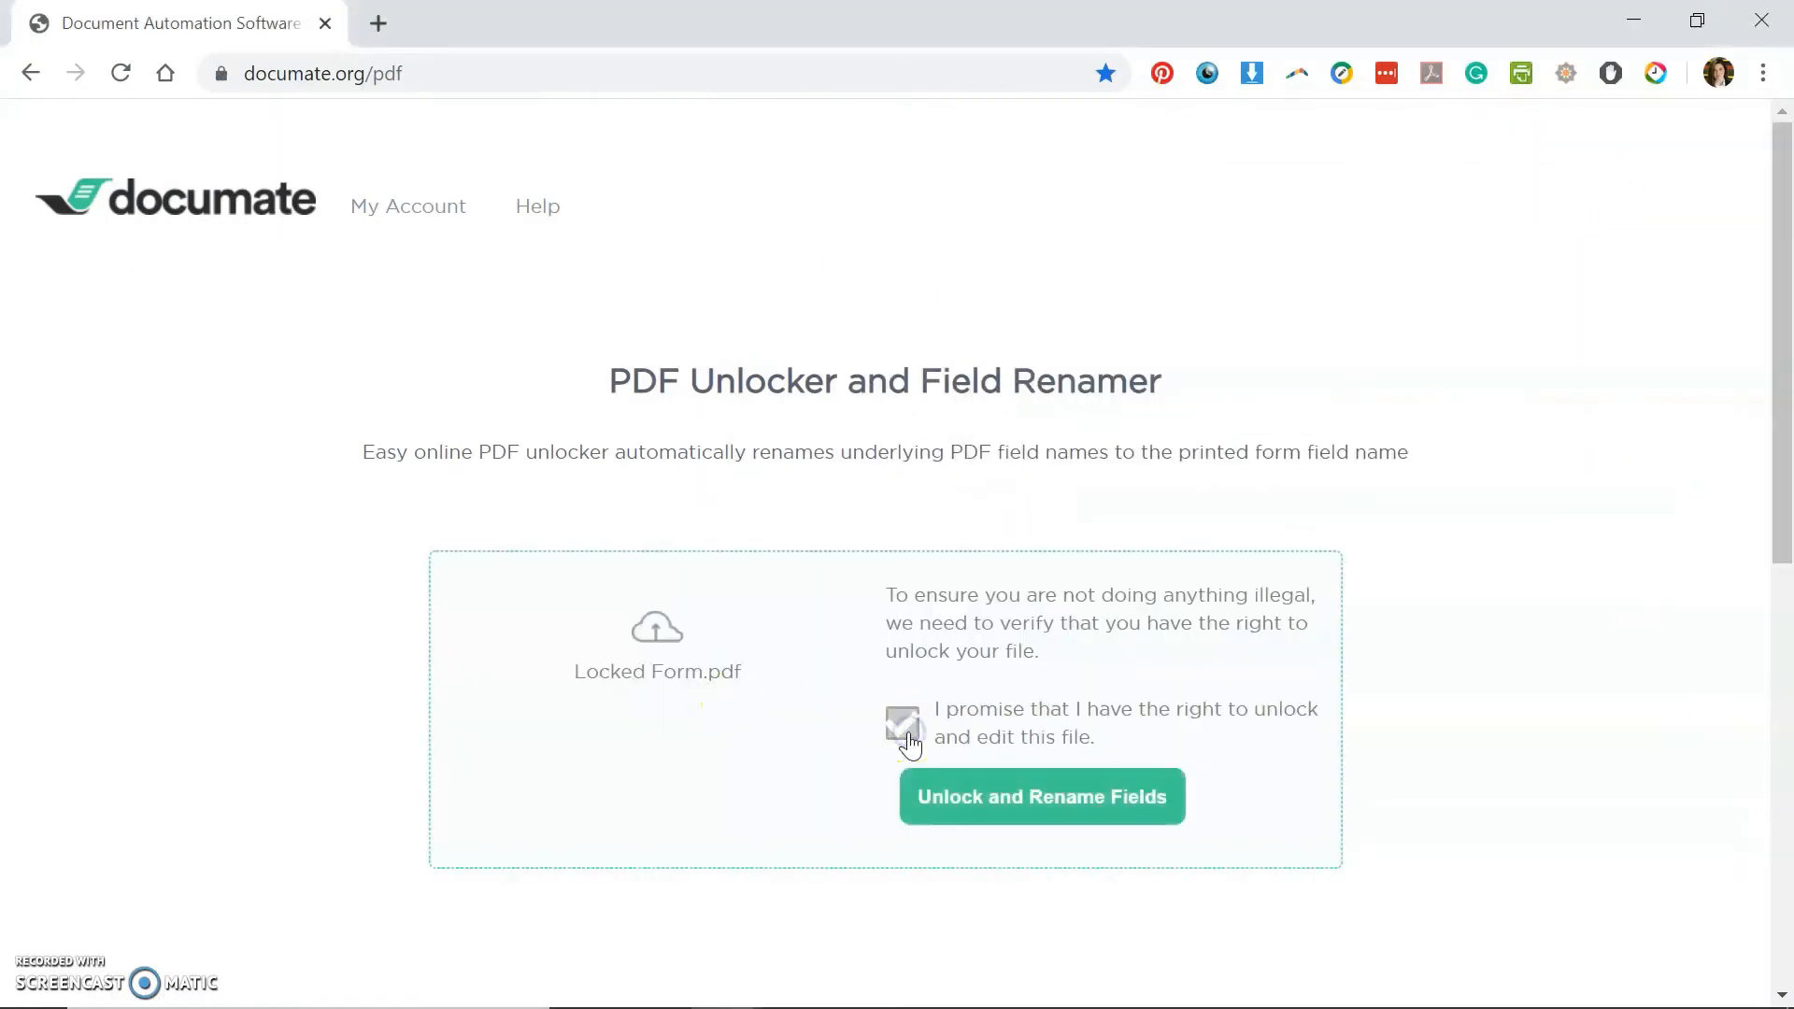
click(1045, 797)
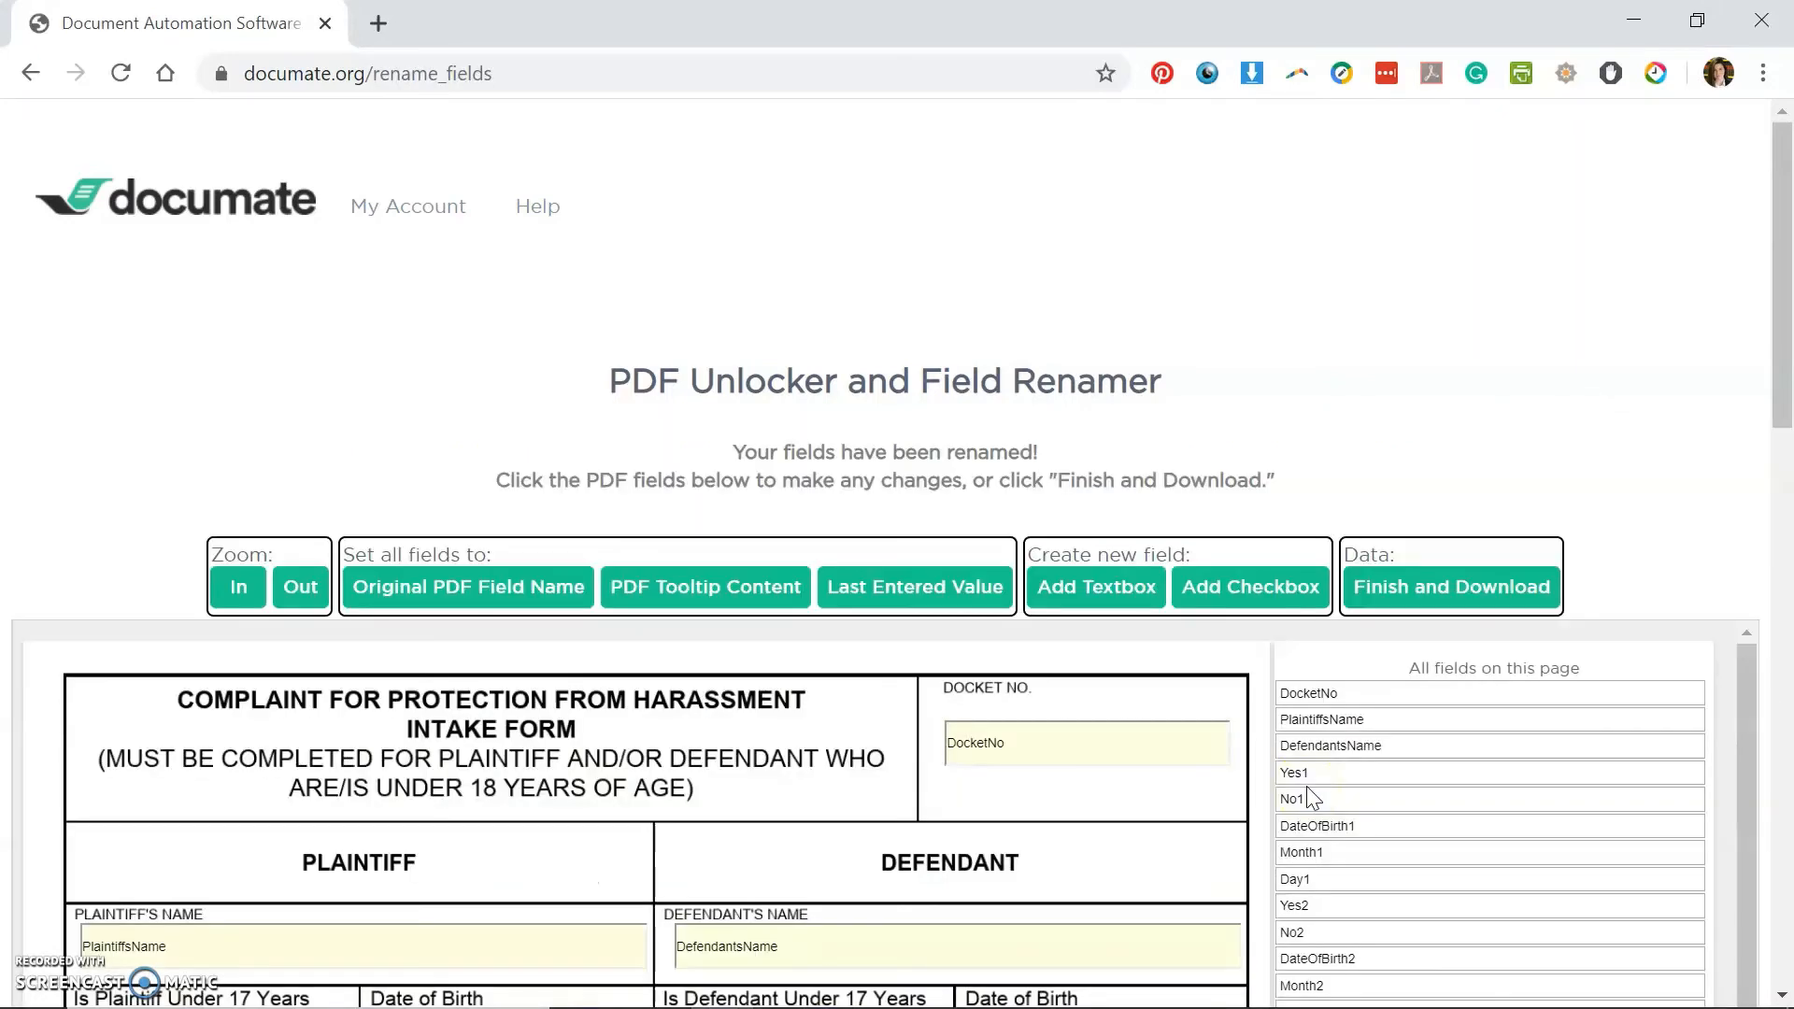
- Look over the renamed fields of the intake form in Documate and download the finished PDF
scroll(1689, 437, down, 3)
scroll(1690, 437, down, 1)
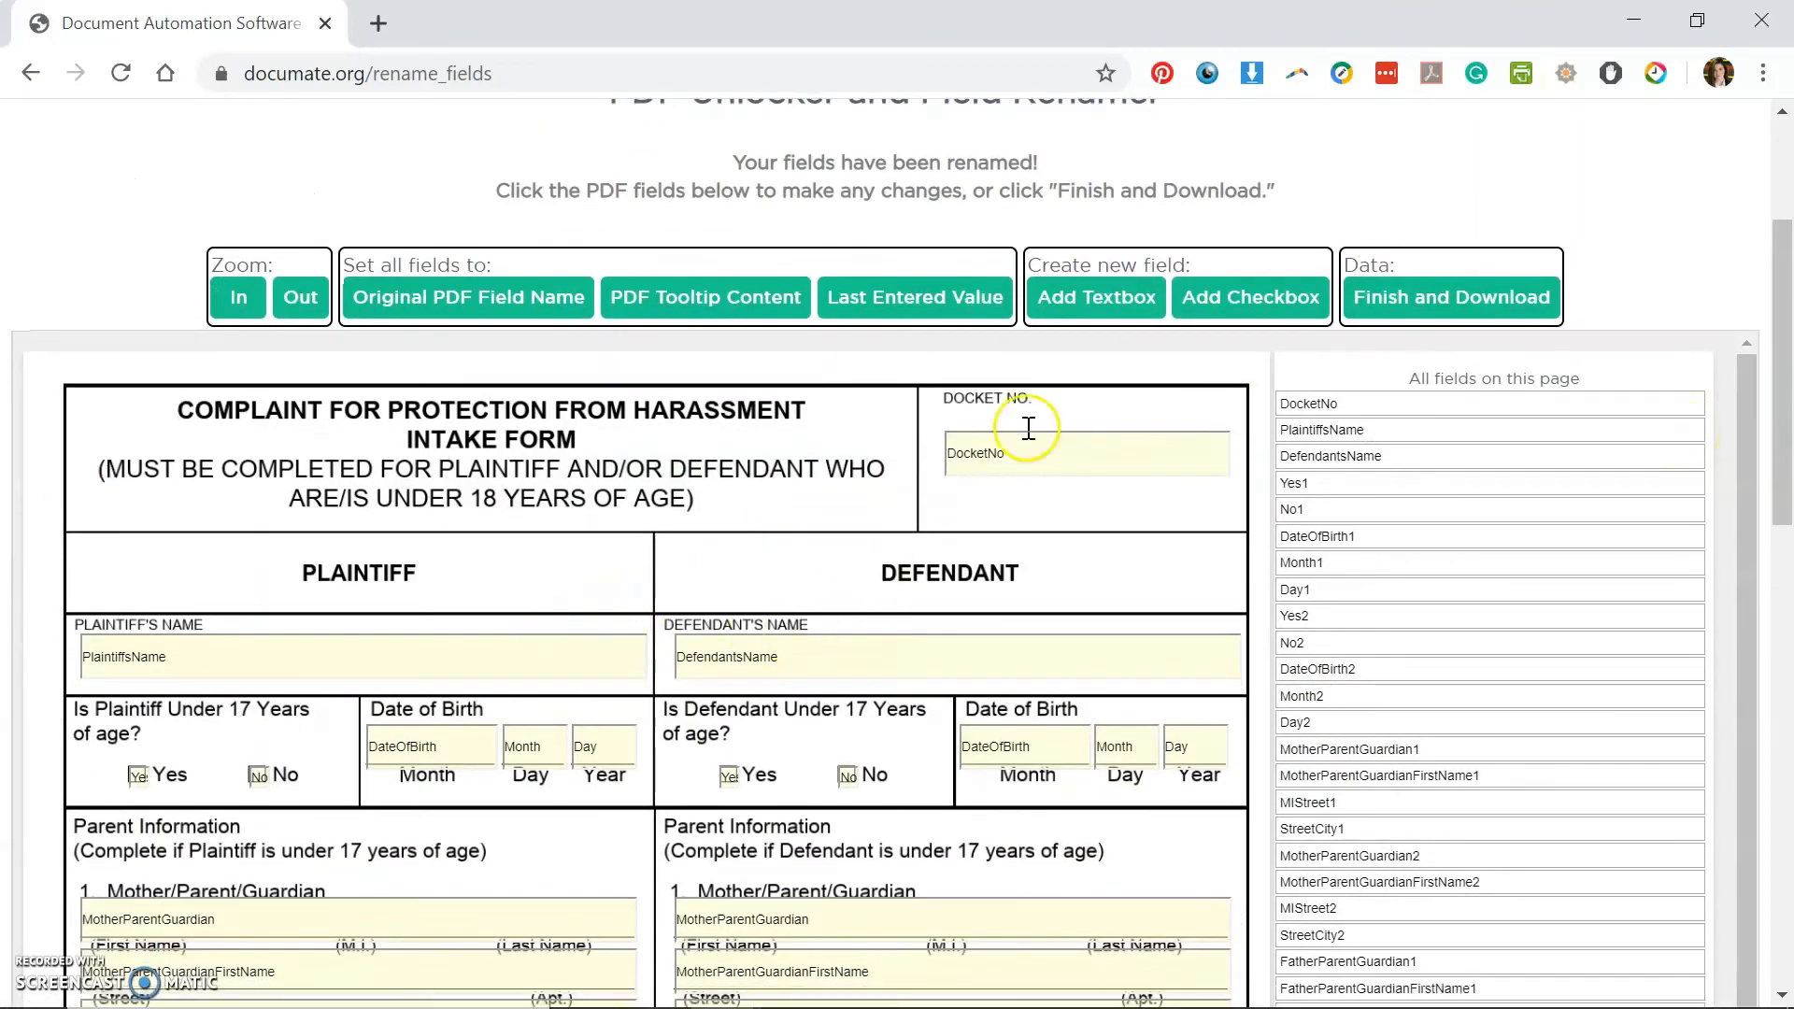
click(1475, 306)
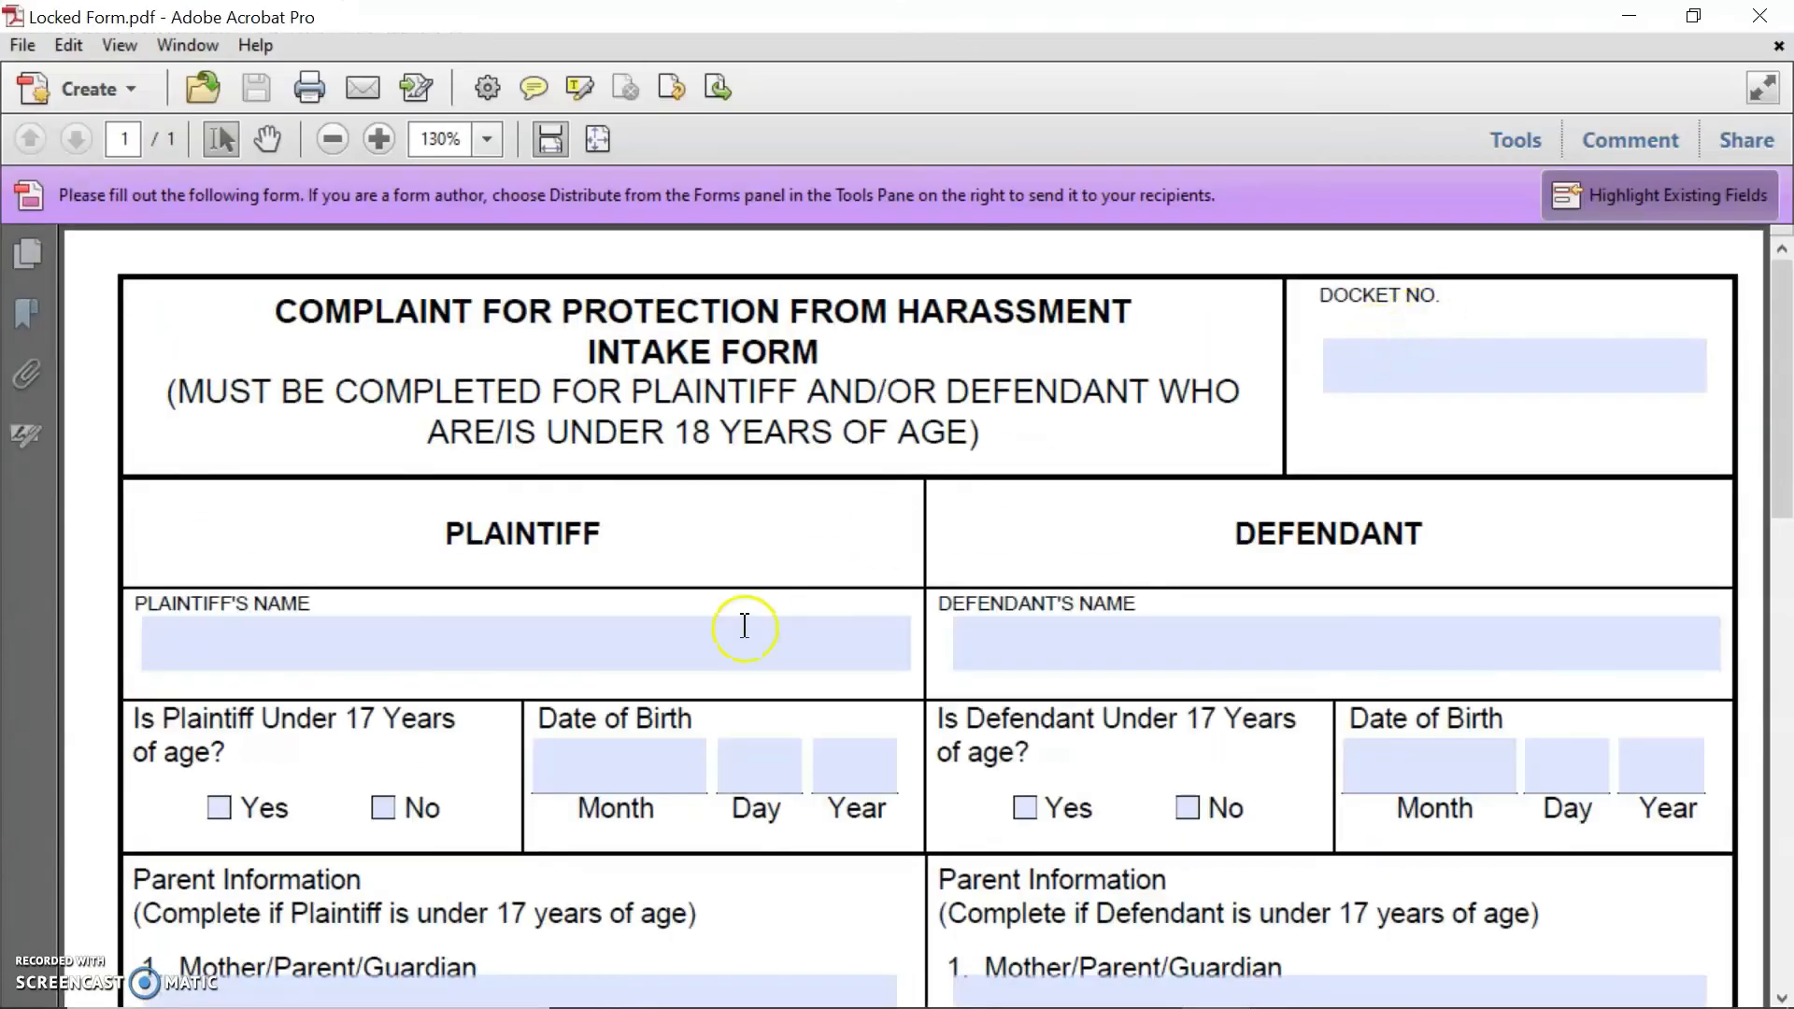
- Switch to the unlocked Locked Form.pdf in Acrobat and put it into form editing mode
click(1514, 140)
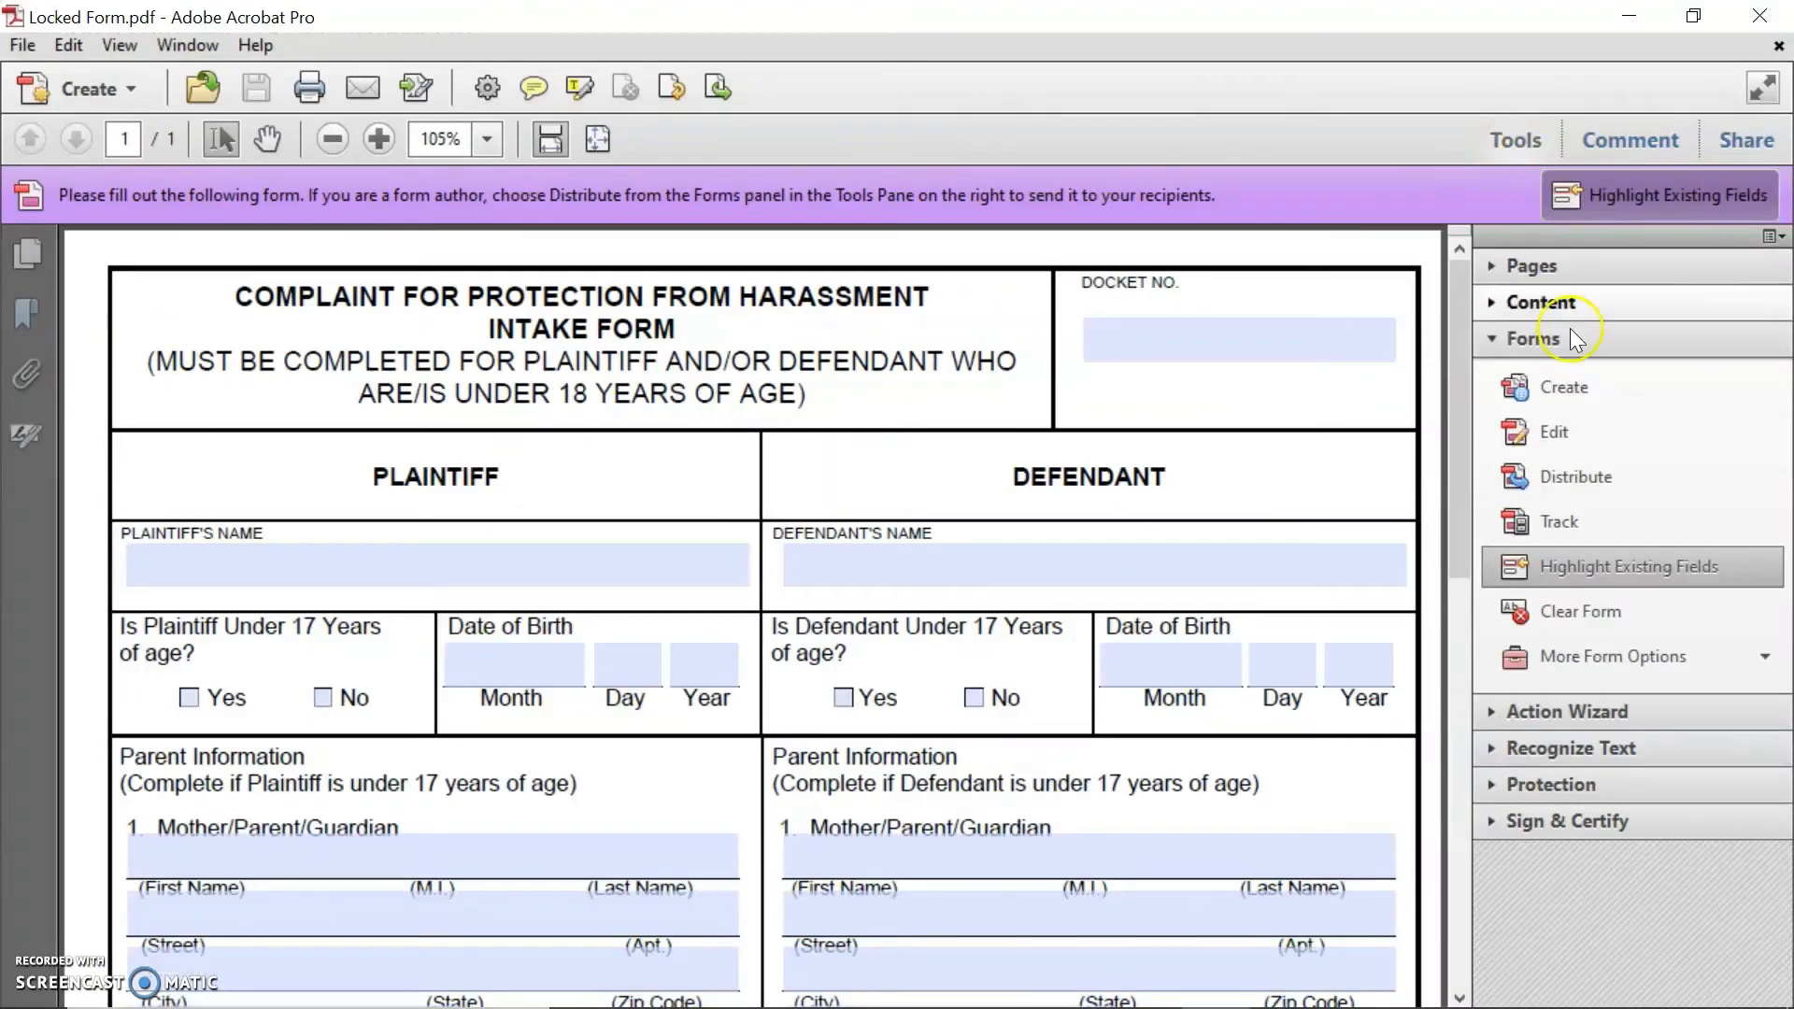
click(1554, 431)
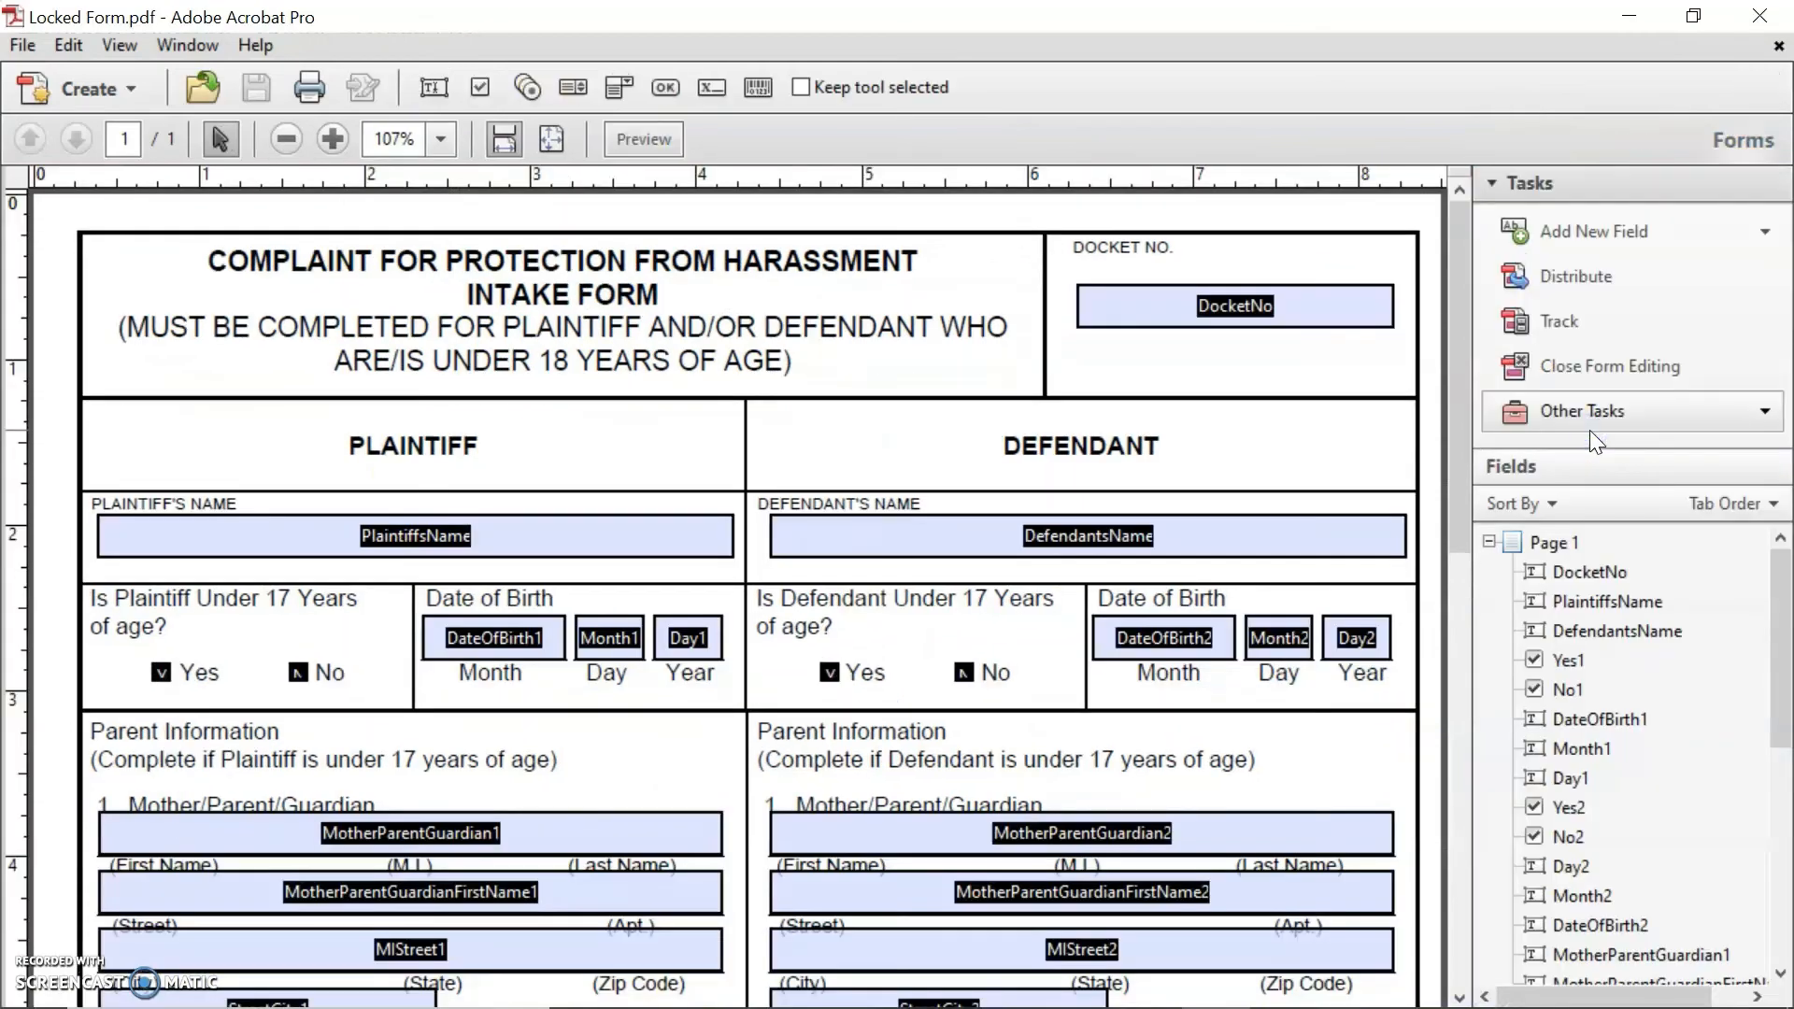
click(1061, 374)
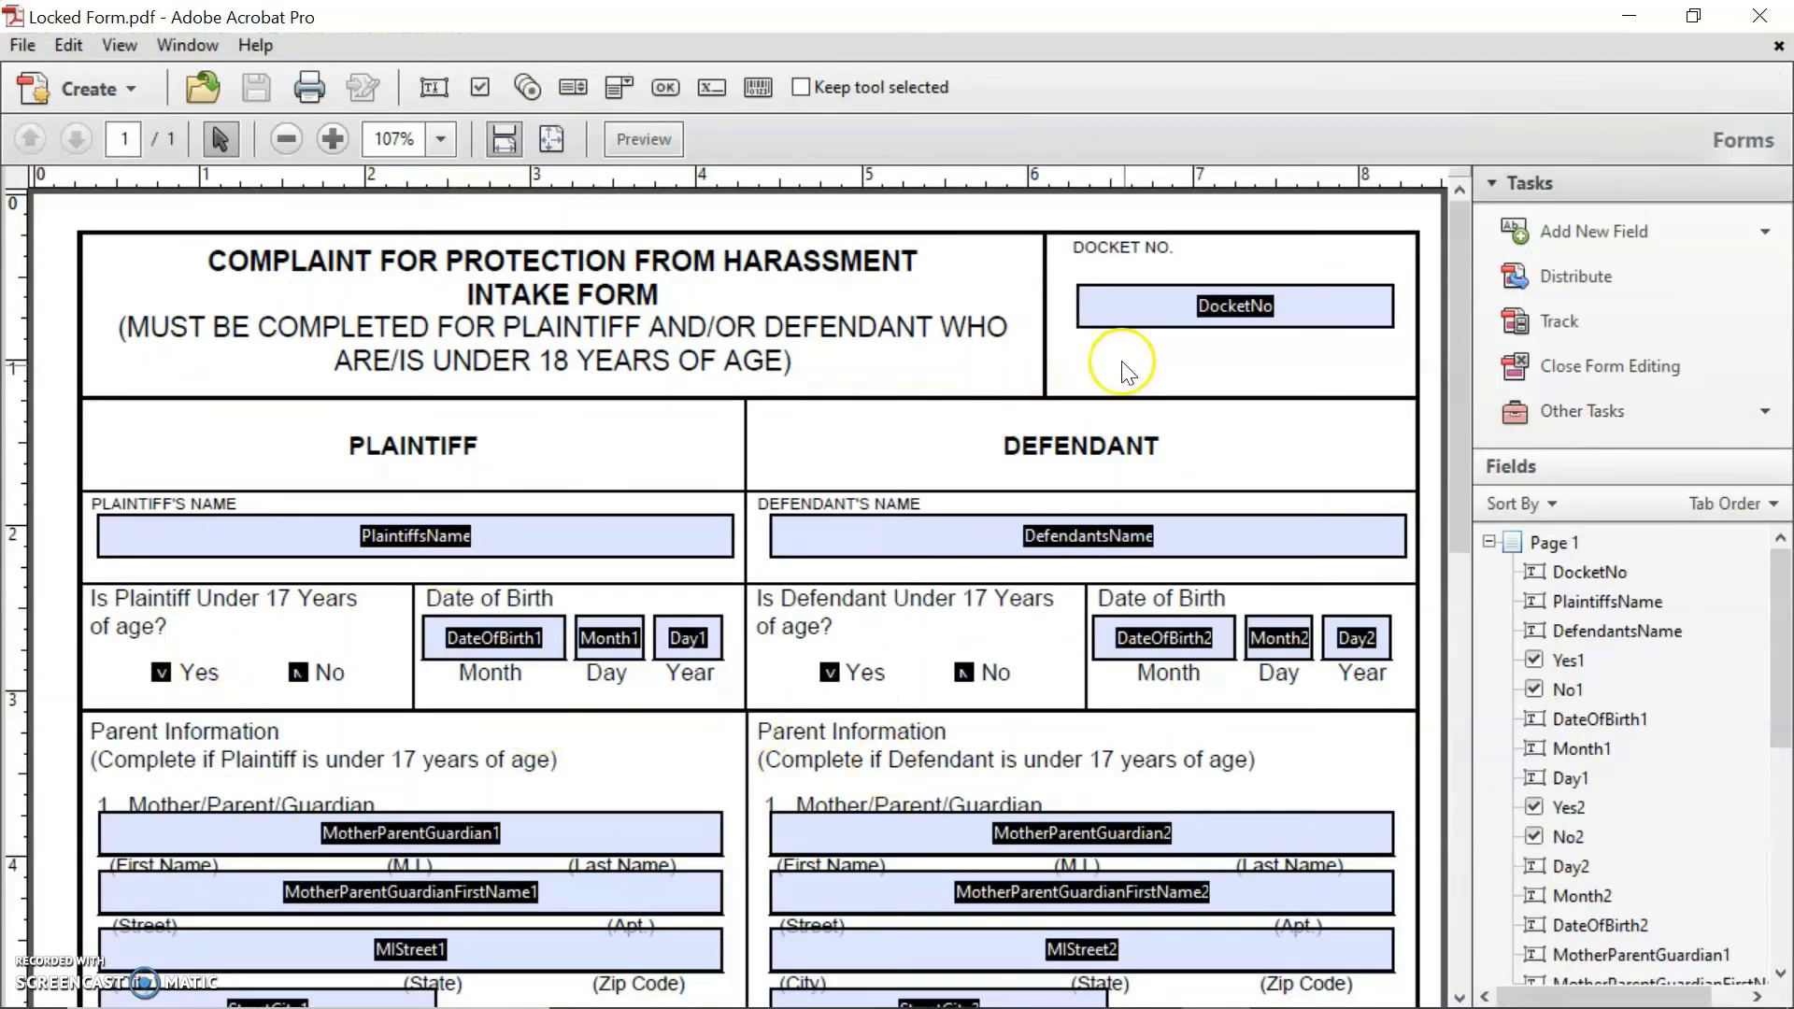
- Delete the ForCourtUseOnly field under the FOR COURT USE ONLY heading
scroll(1099, 460, down, 1)
scroll(1099, 461, down, 9)
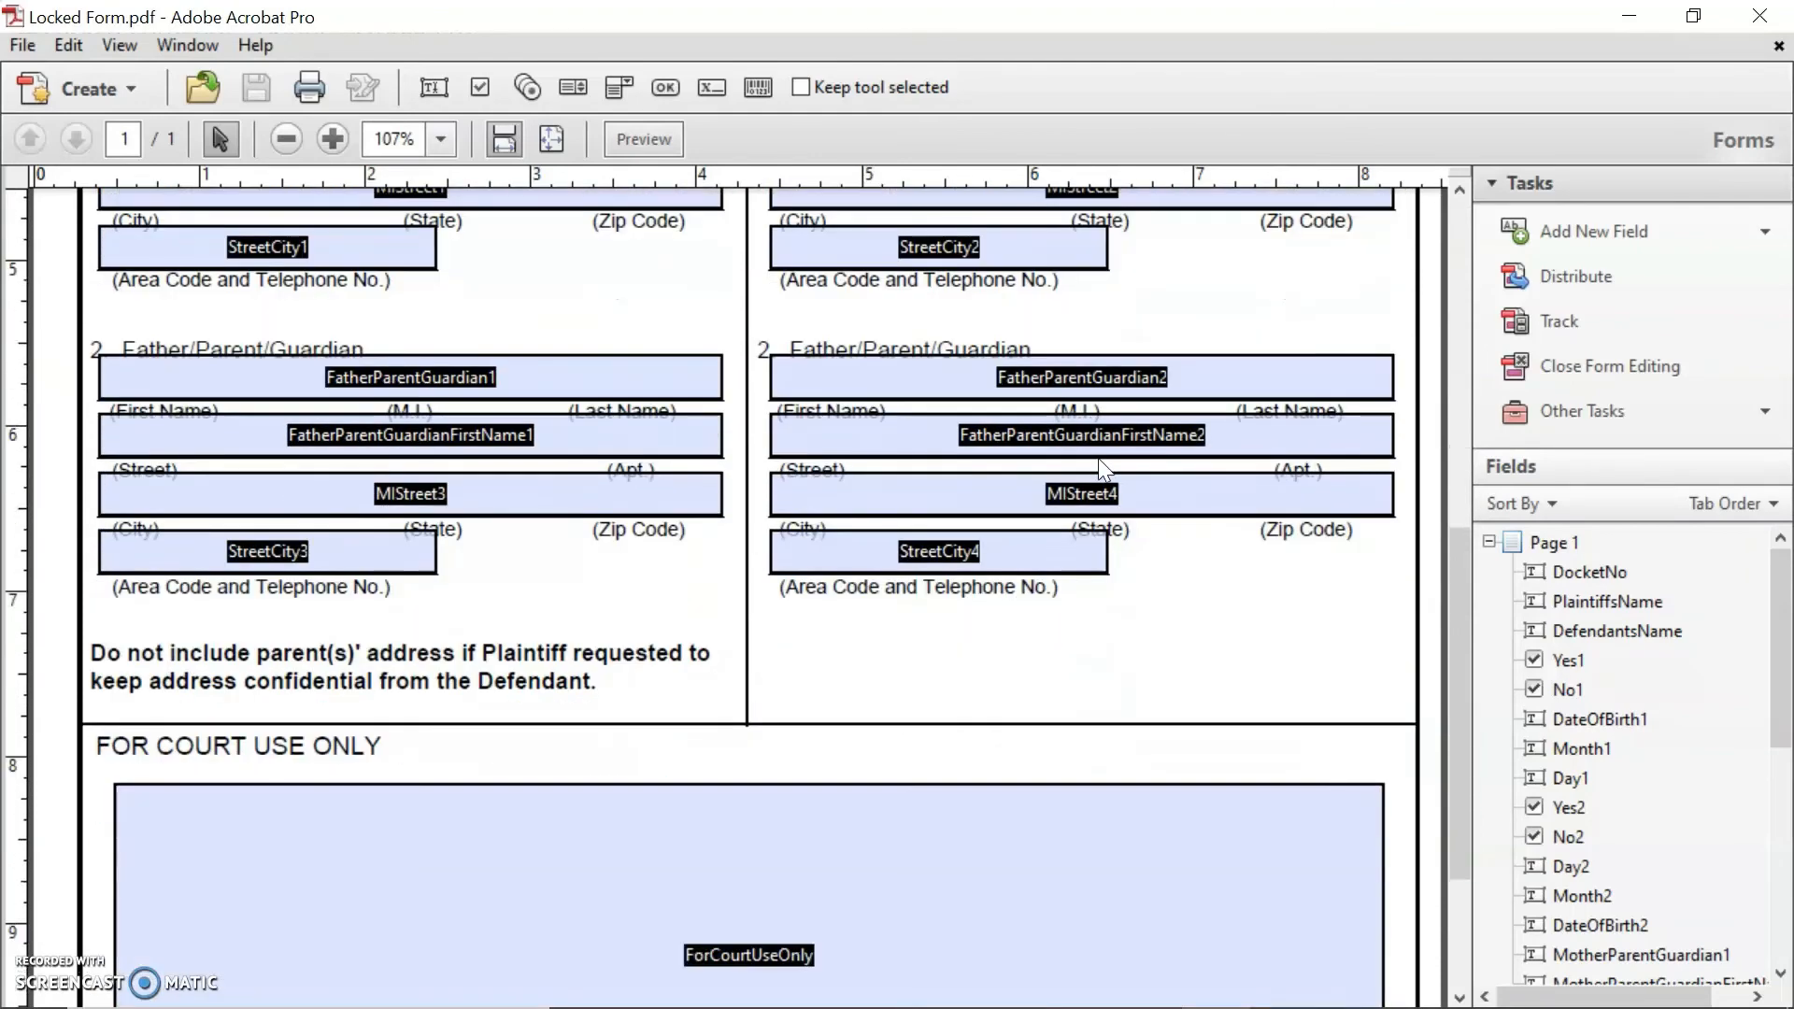
scroll(1103, 468, down, 2)
click(733, 774)
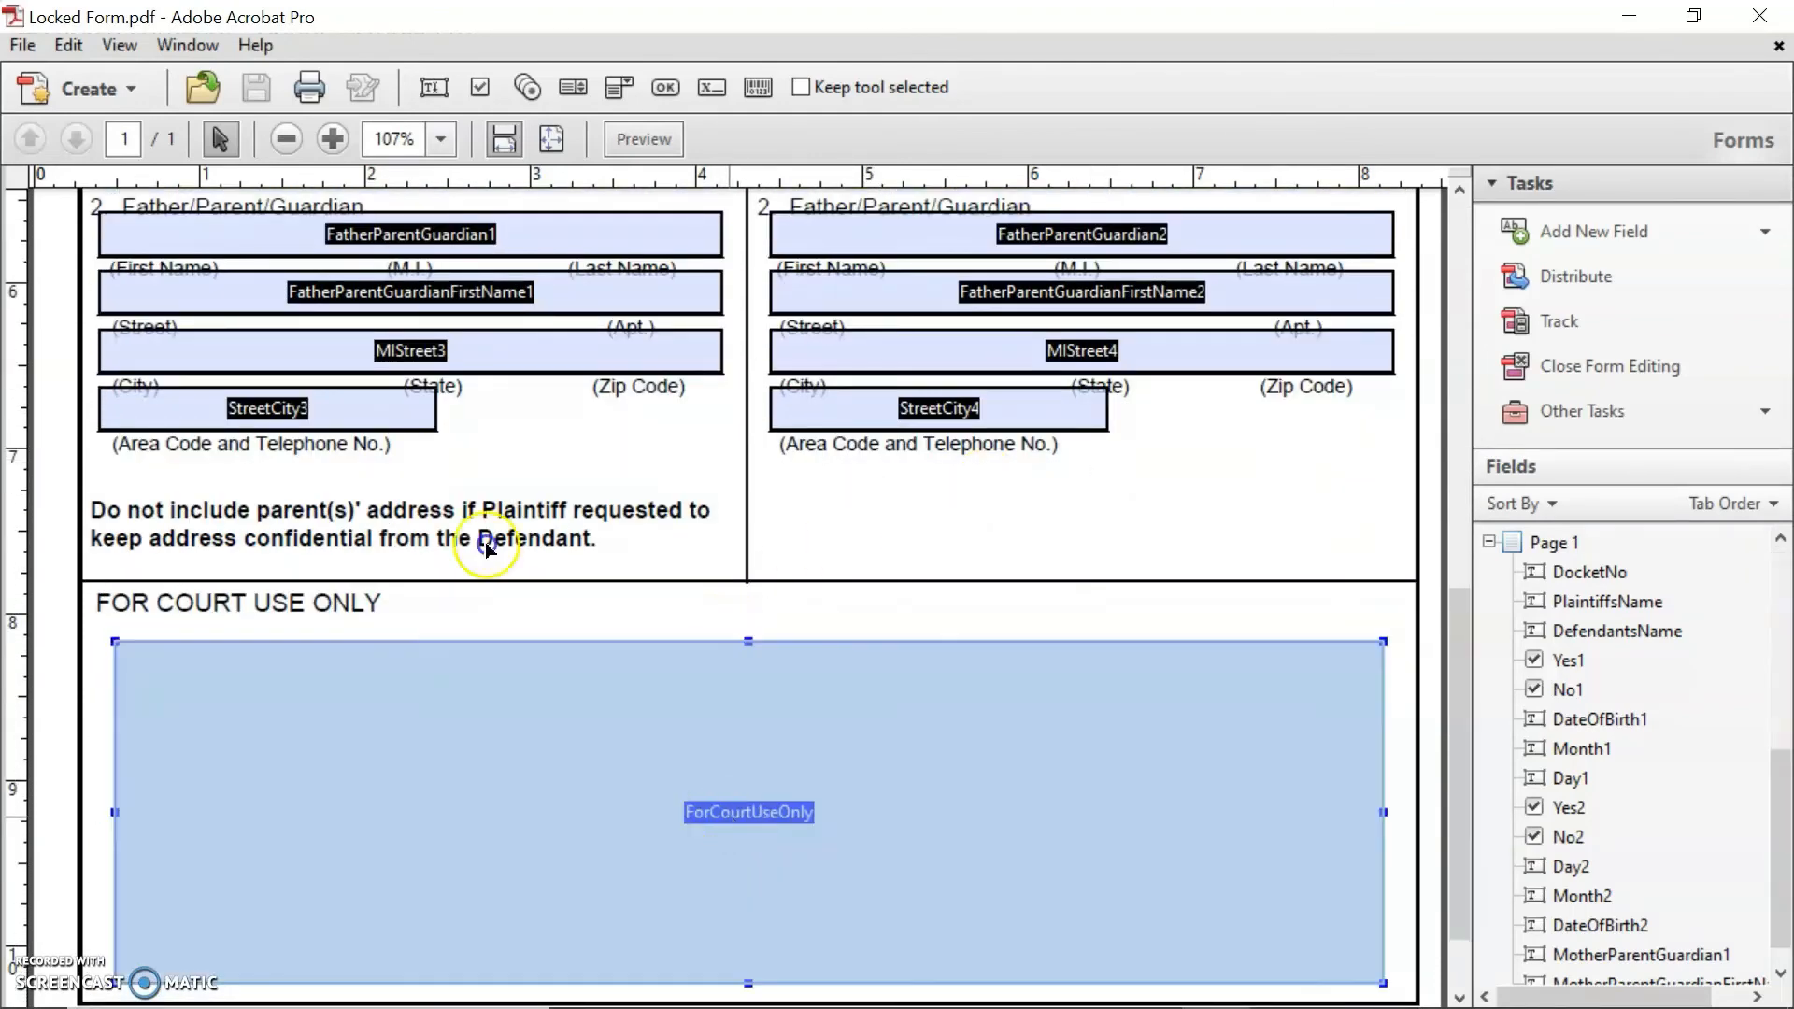
key(Delete)
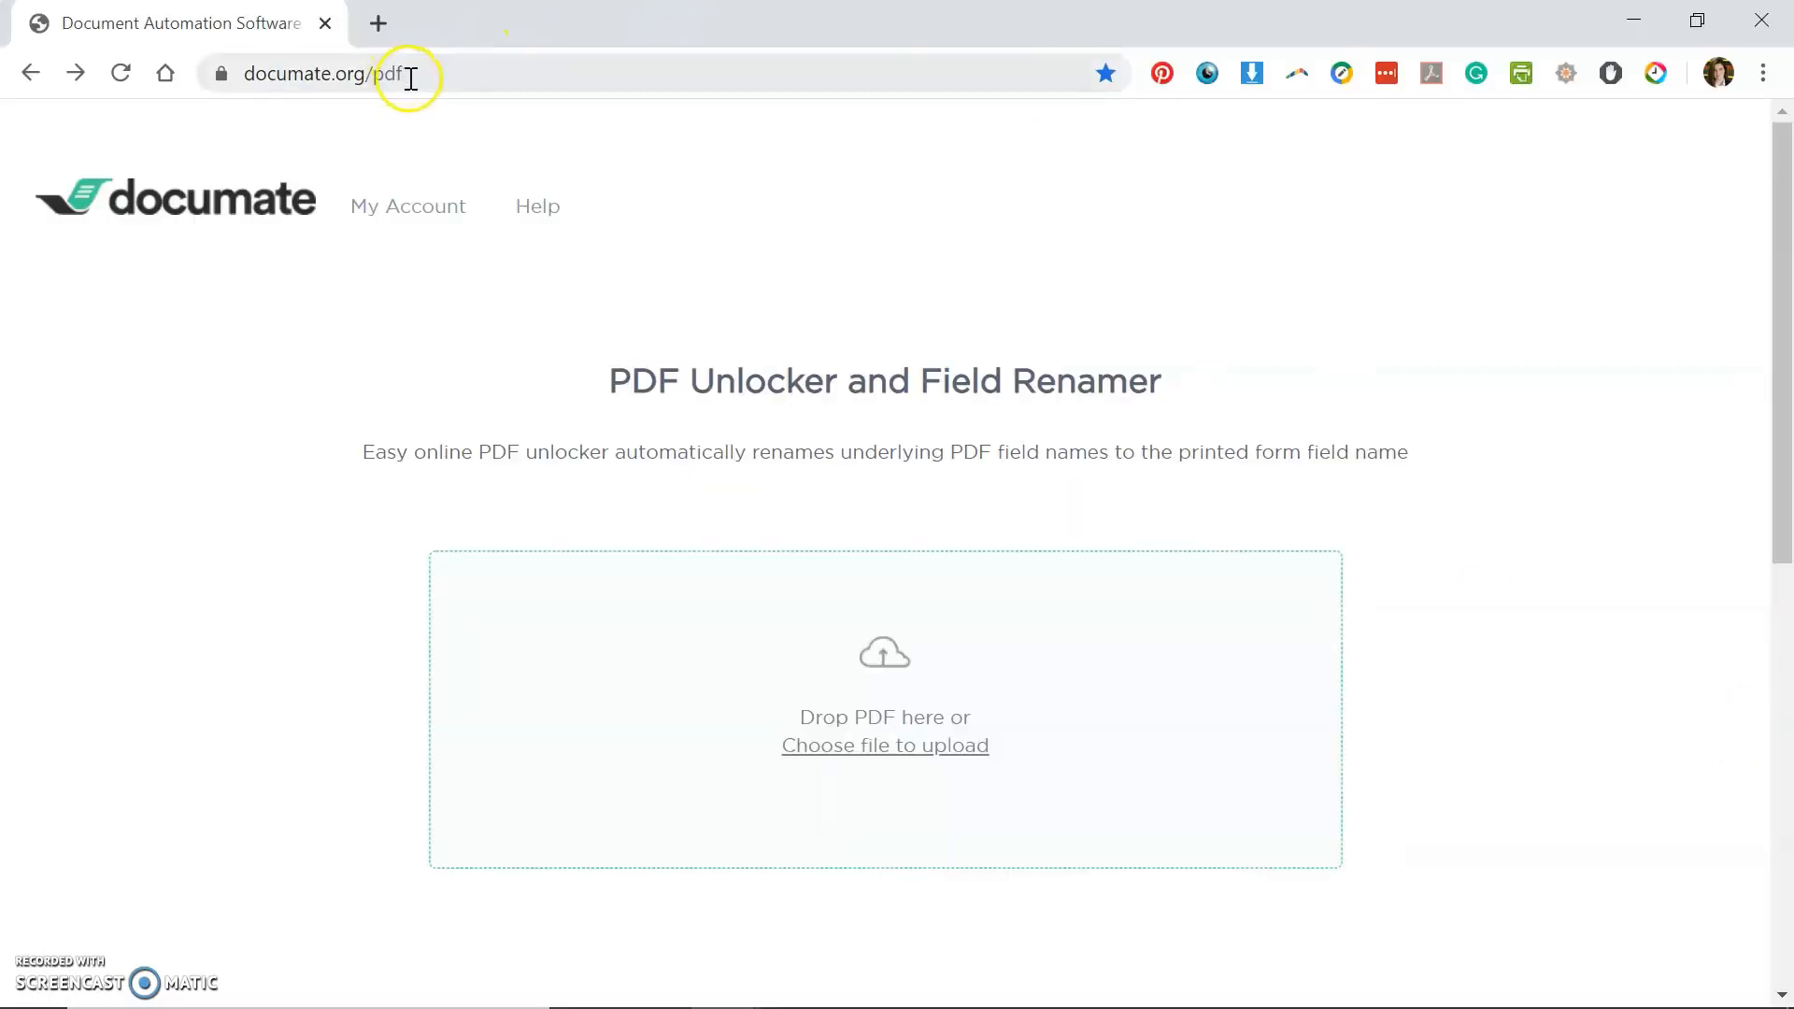
- Upload Locked Form.pdf to Documate's PDF Unlocker again, affirm the right to edit it, and unlock and rename its fields
key(alt+Tab)
key(Tab)
key(Tab)
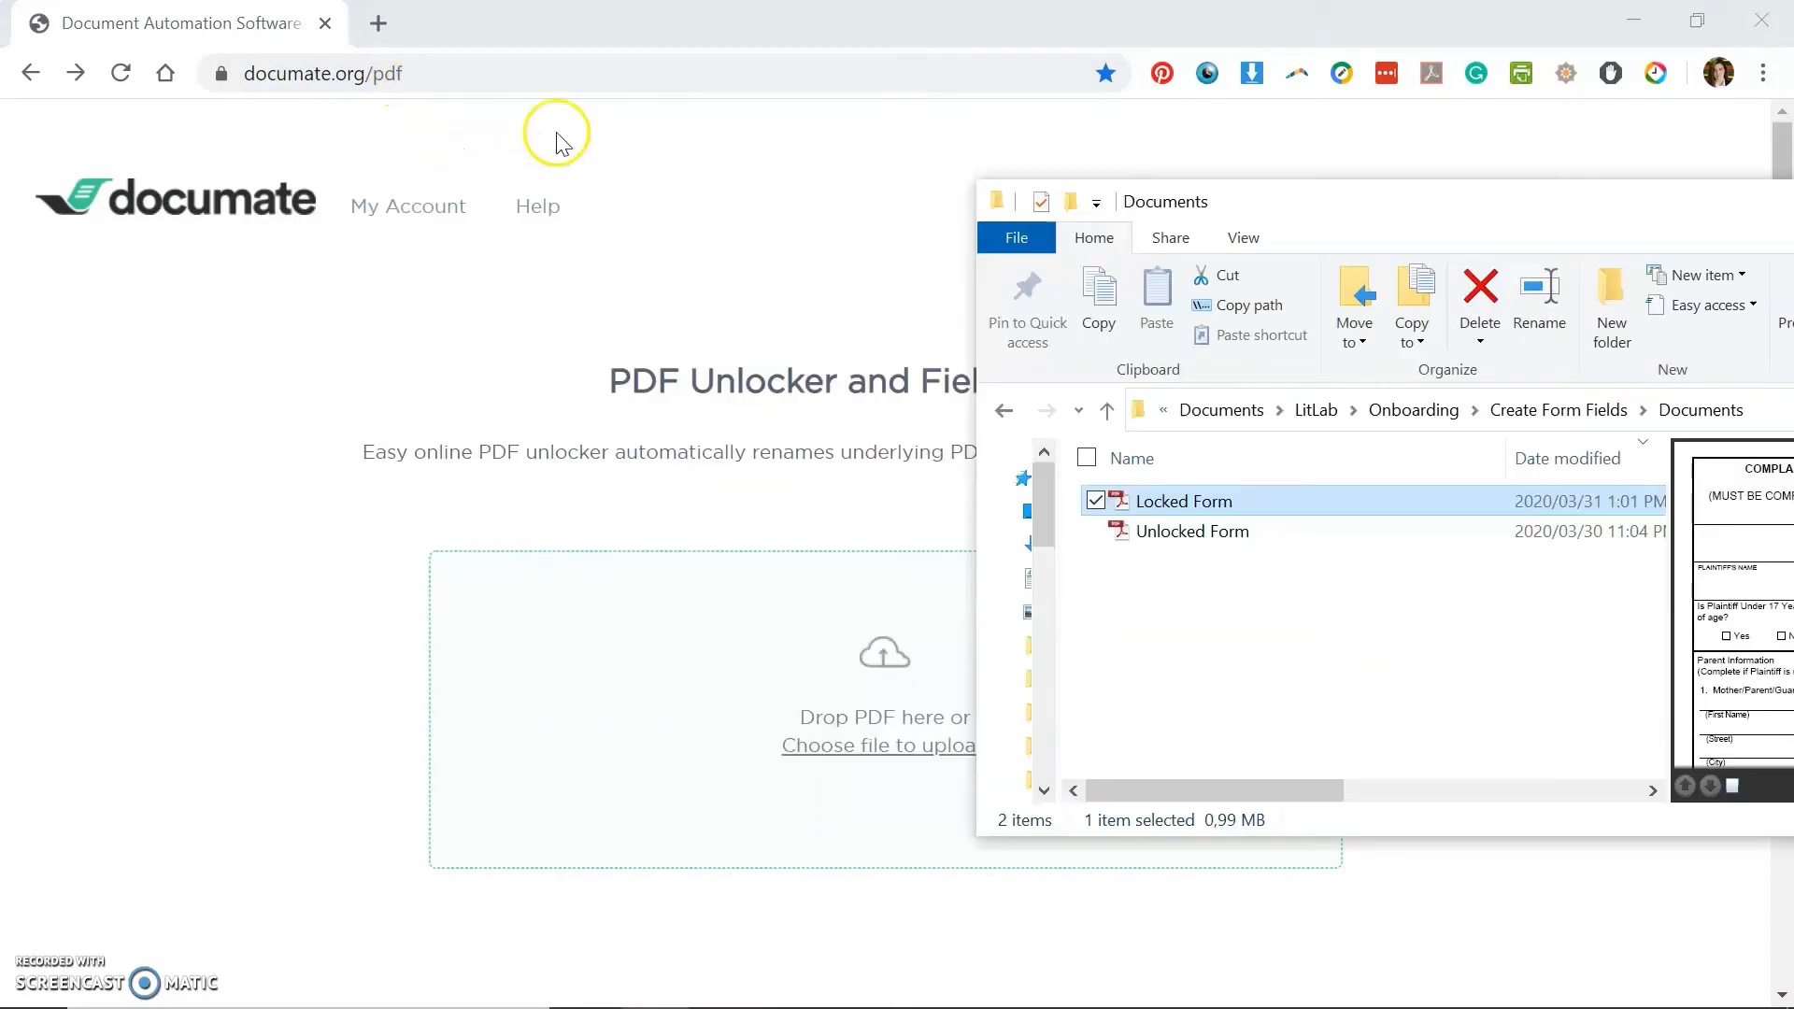
drag(1309, 505, 734, 715)
click(903, 722)
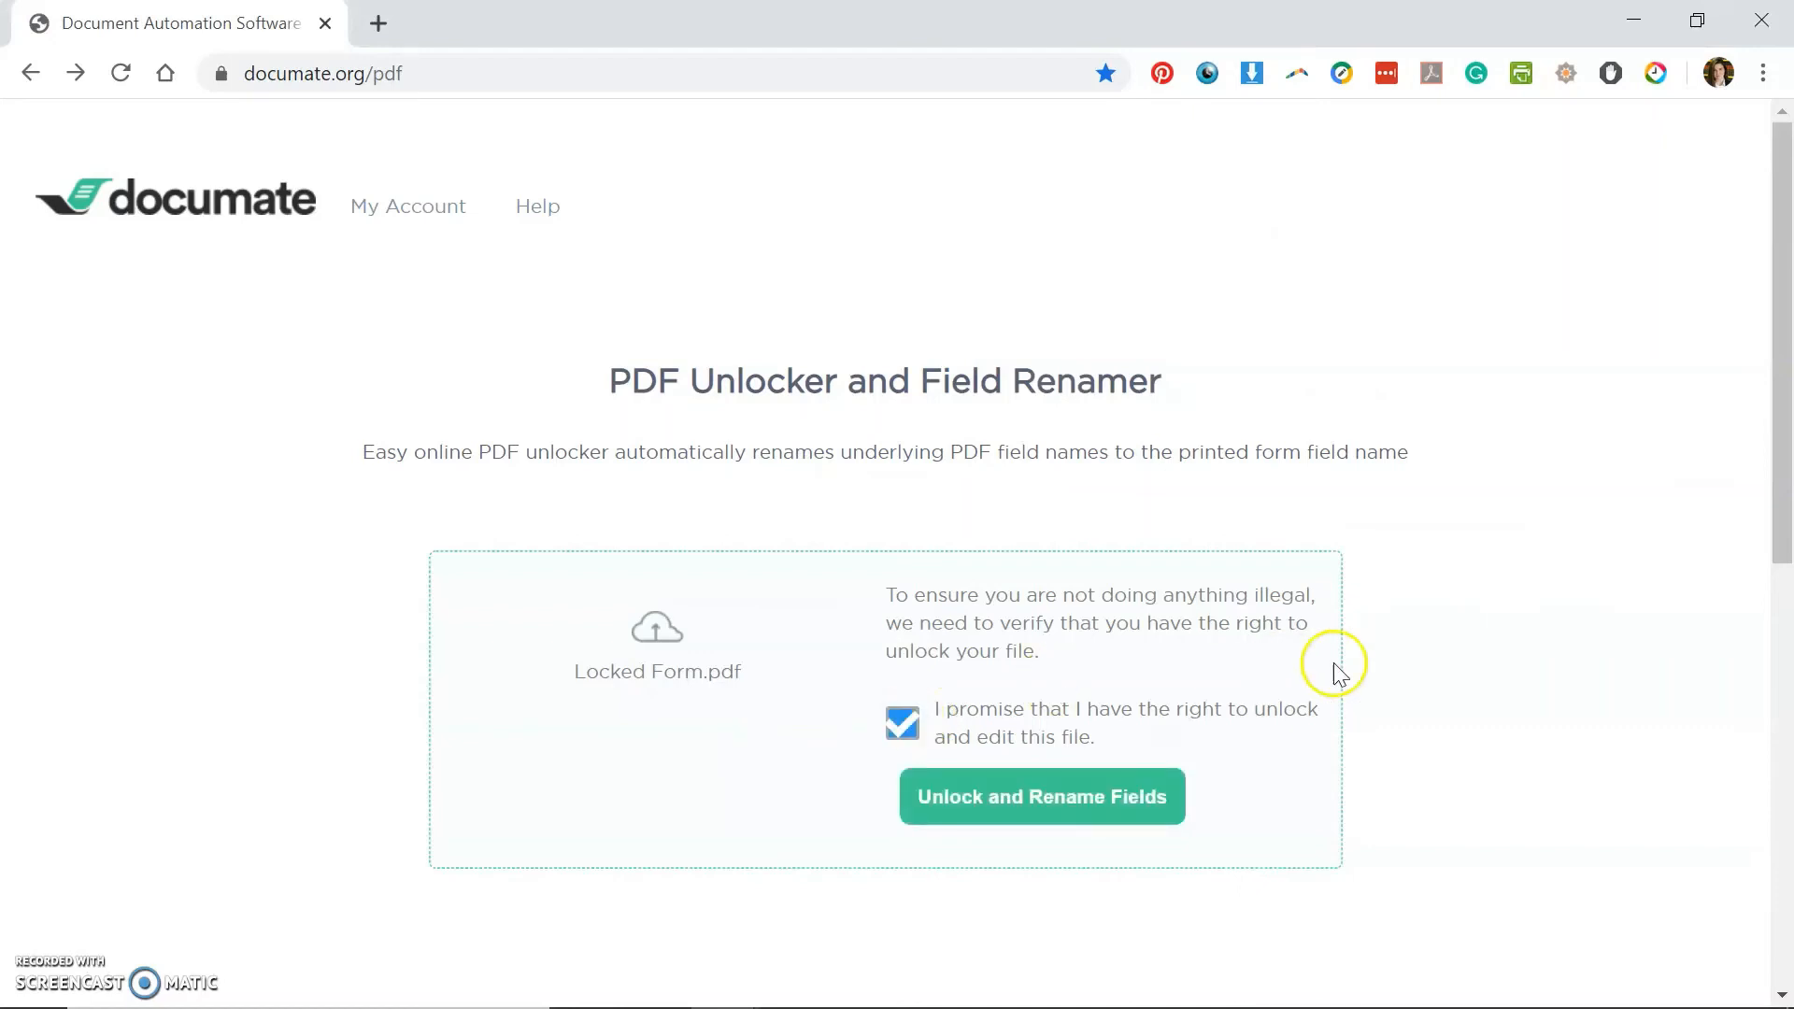
click(1121, 798)
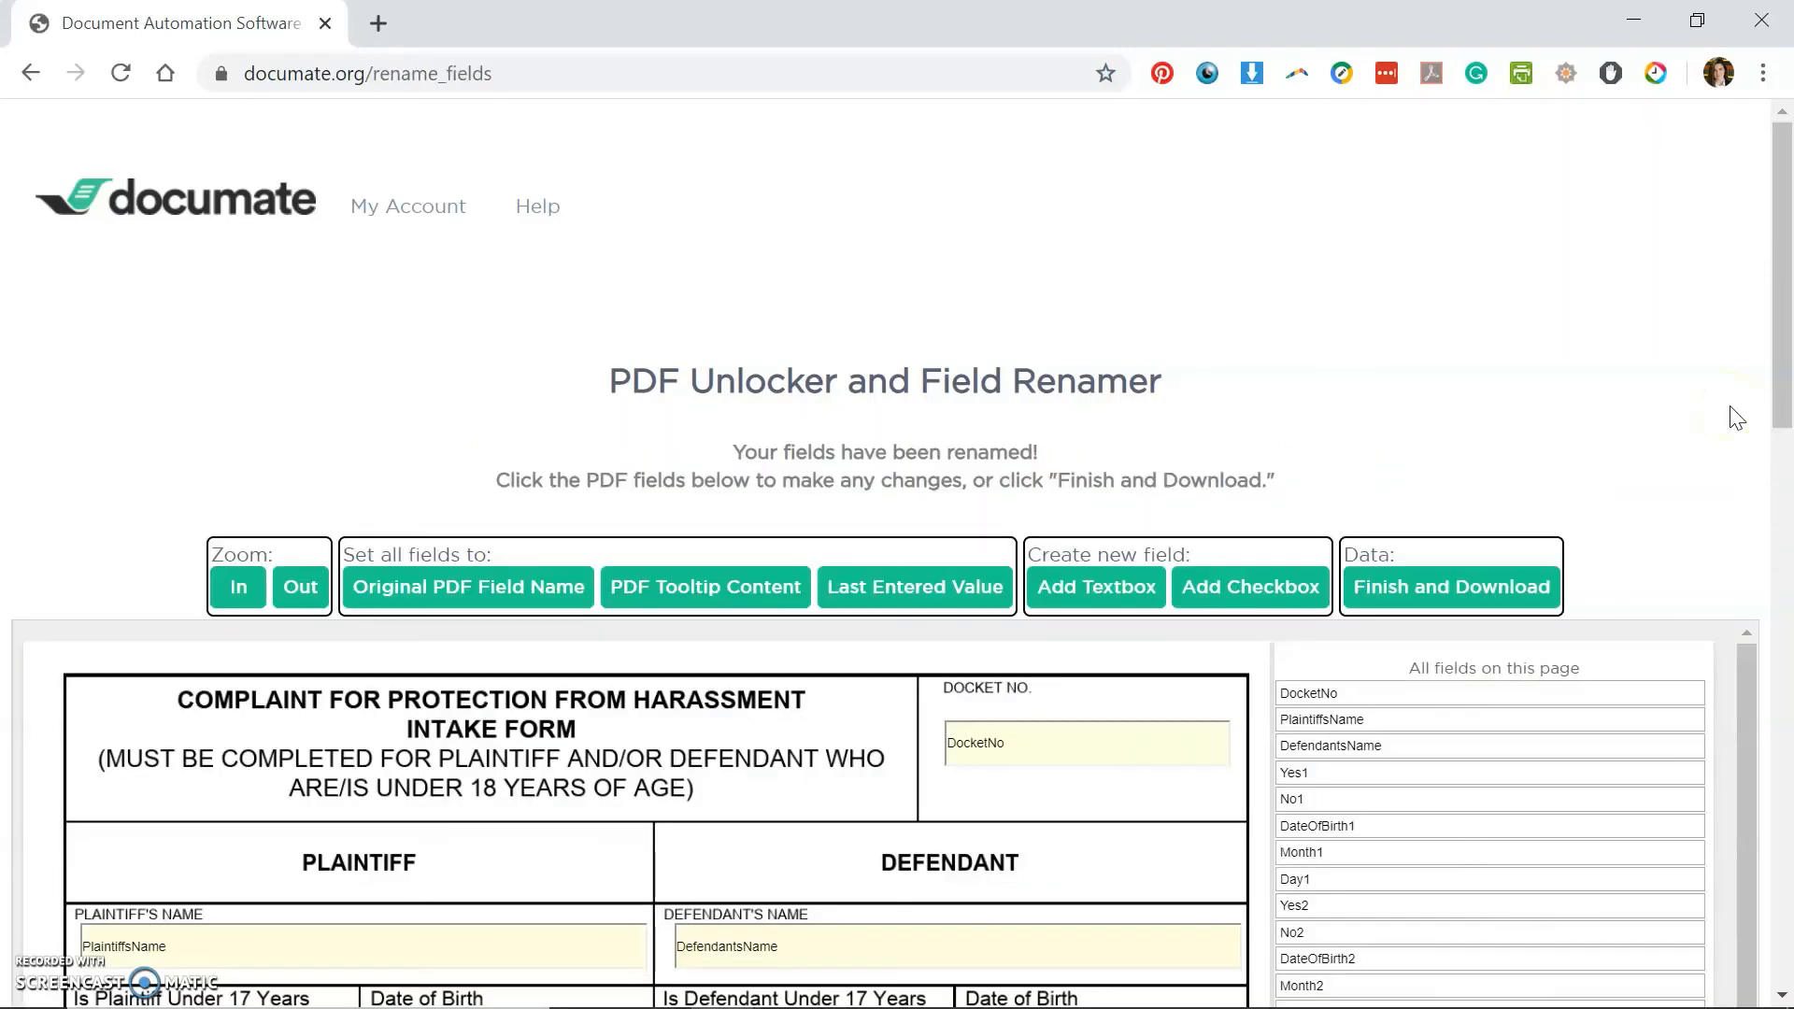
- Add a text box named name1 beside the PLAINTIFF heading of the form in Documate
scroll(1737, 417, down, 4)
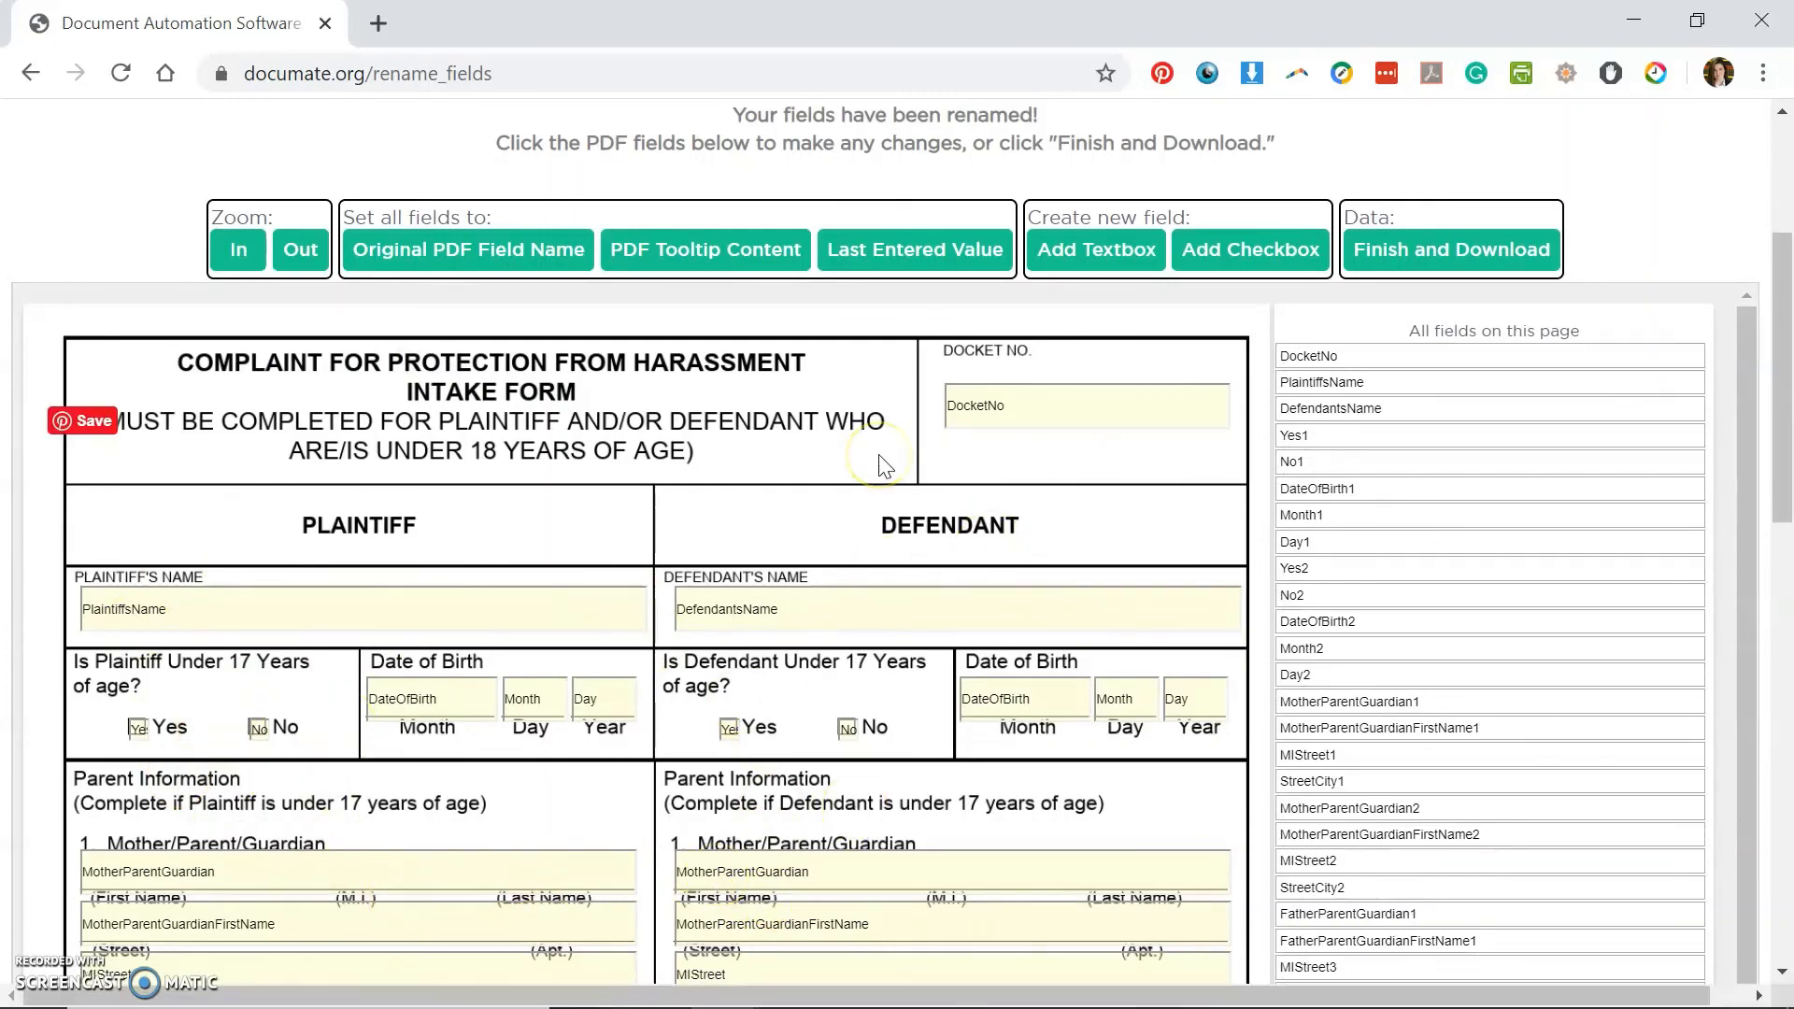
click(1095, 262)
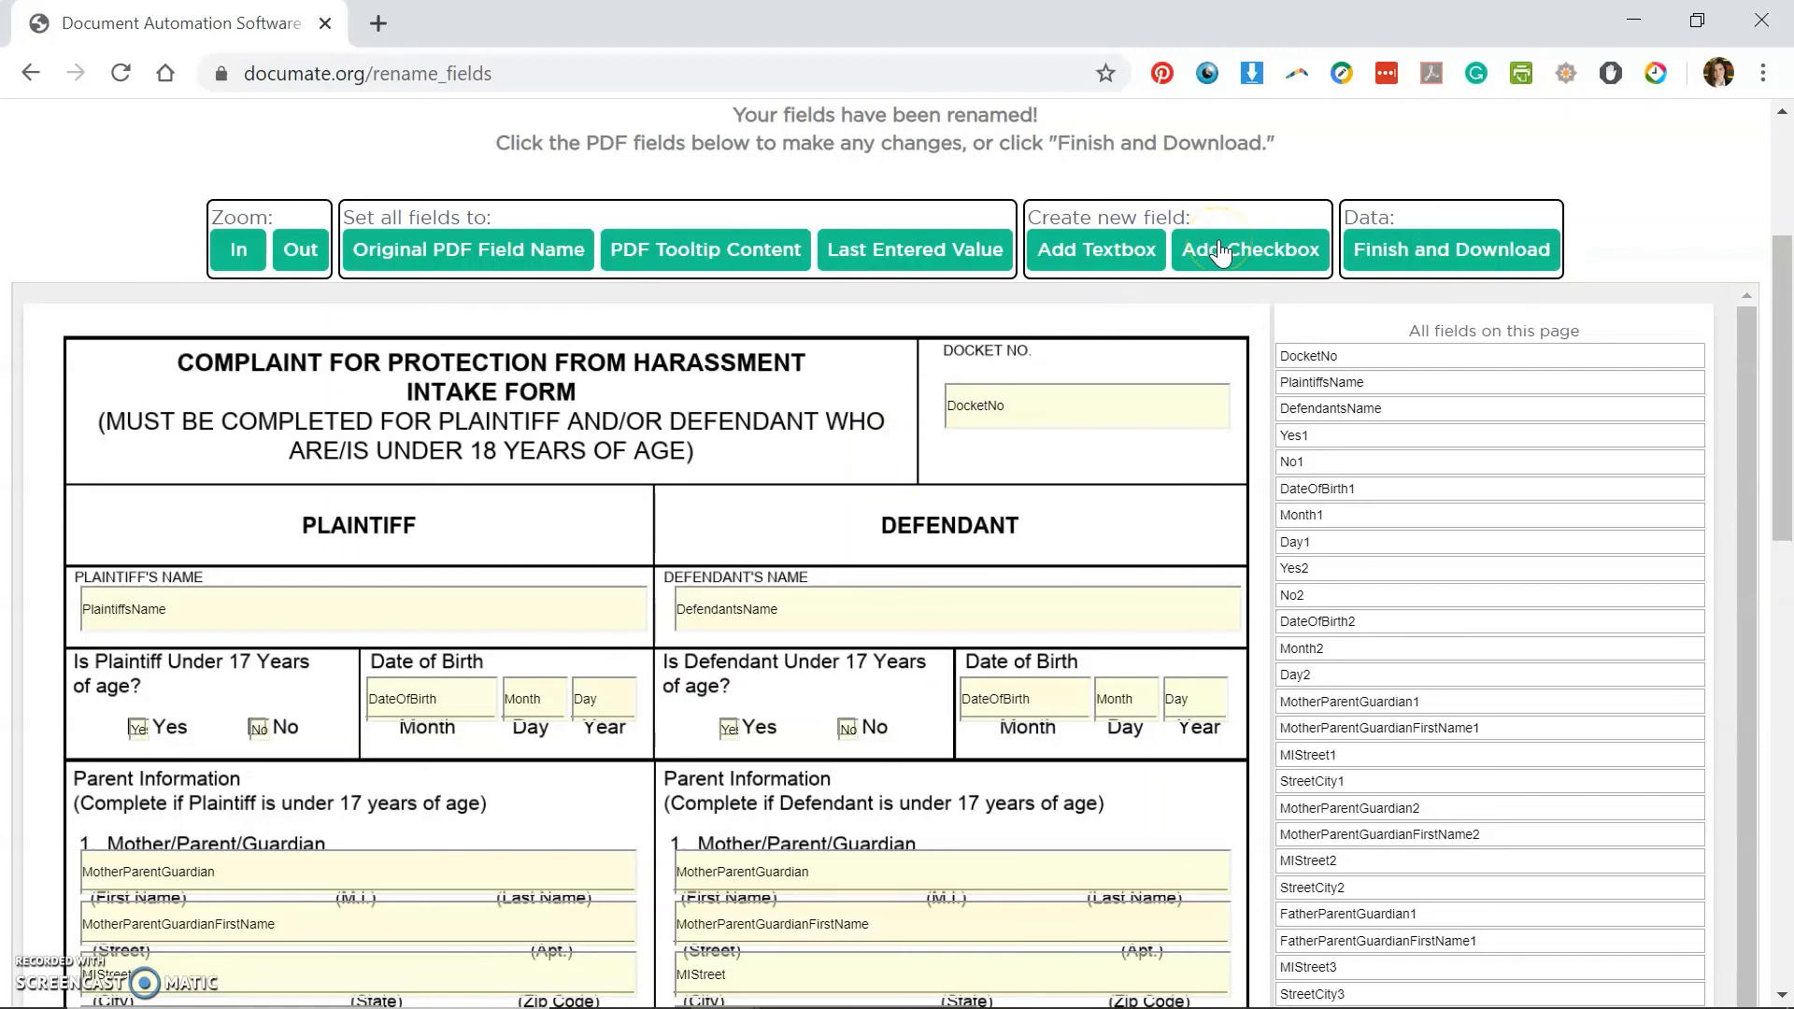
click(1103, 249)
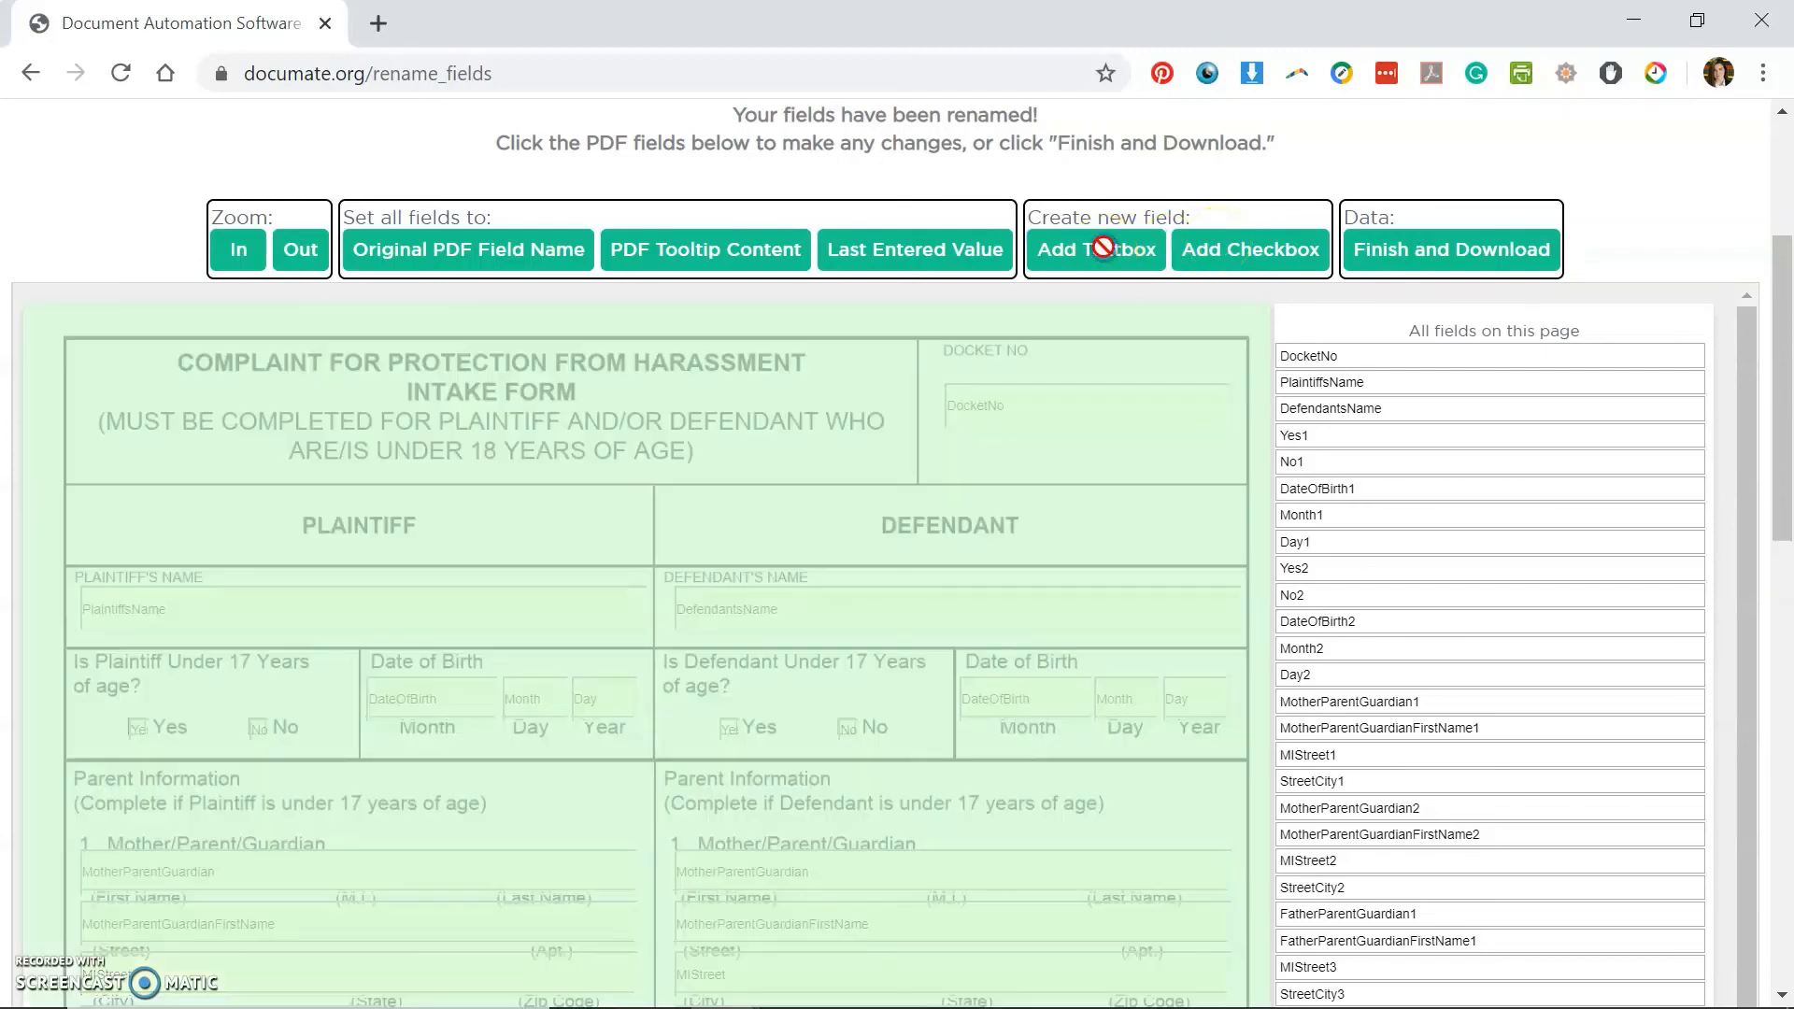
click(452, 492)
drag(446, 584, 430, 398)
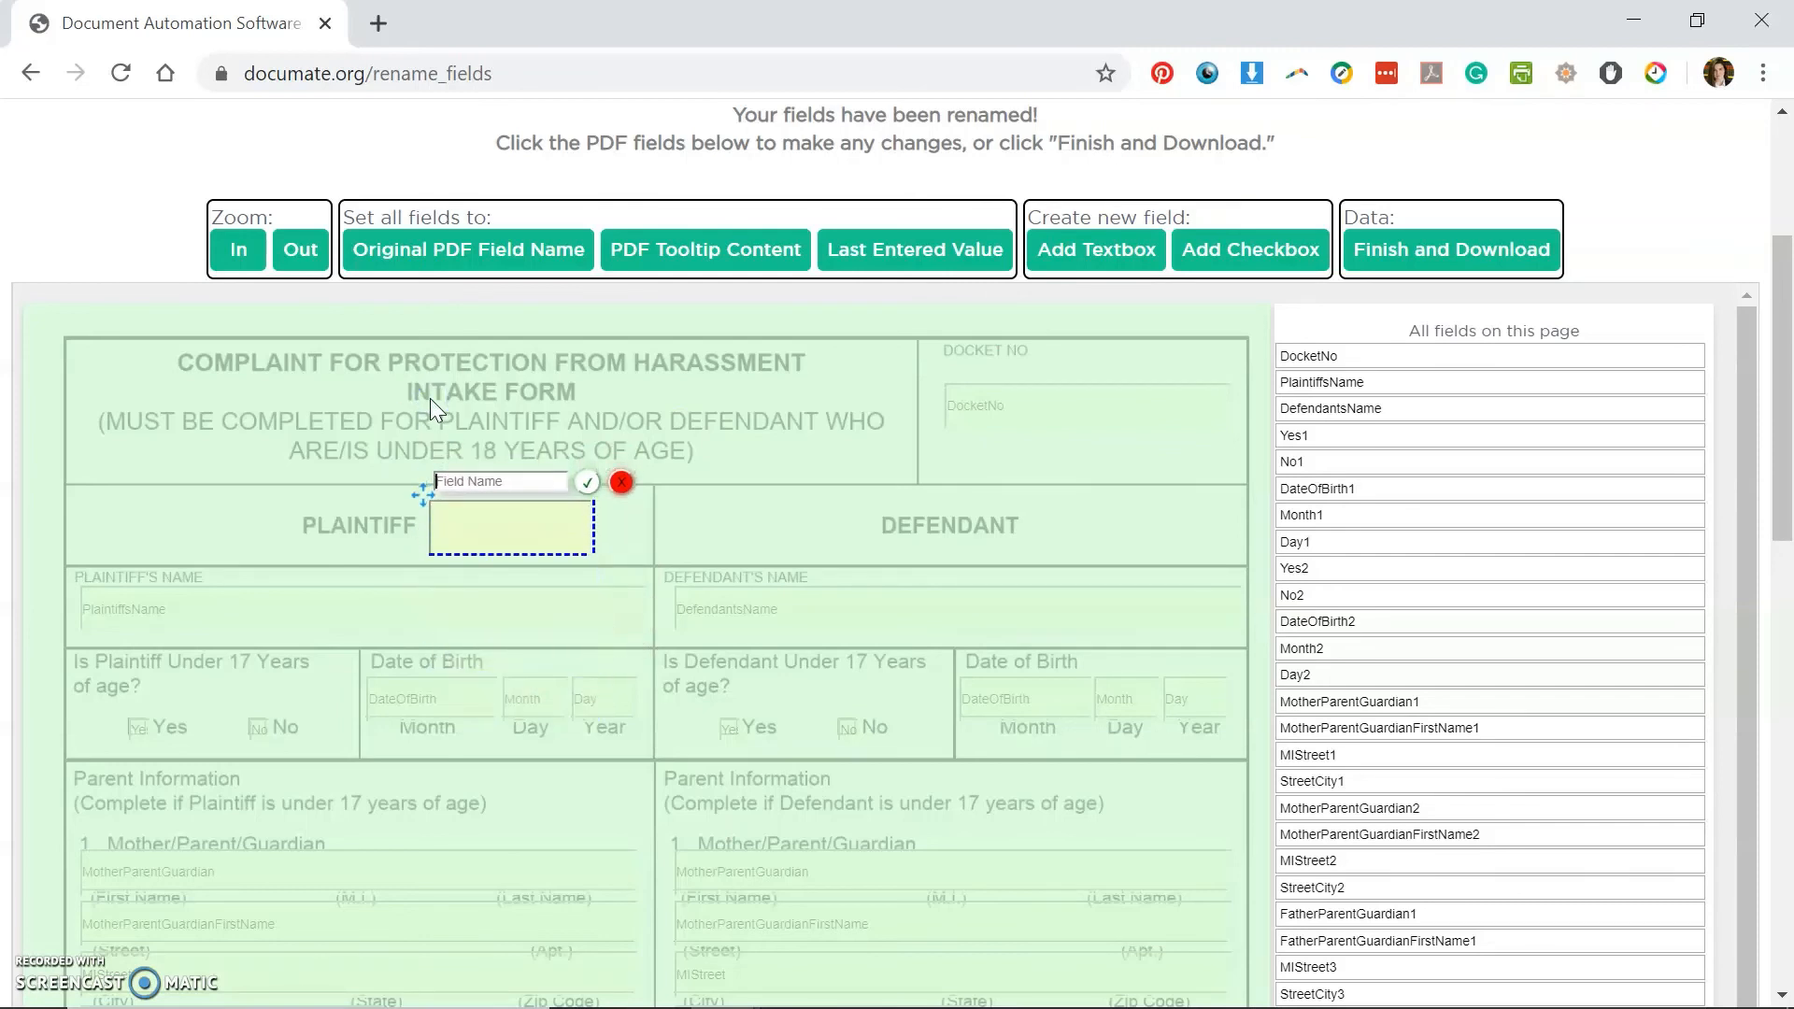
text(name1)
click(587, 484)
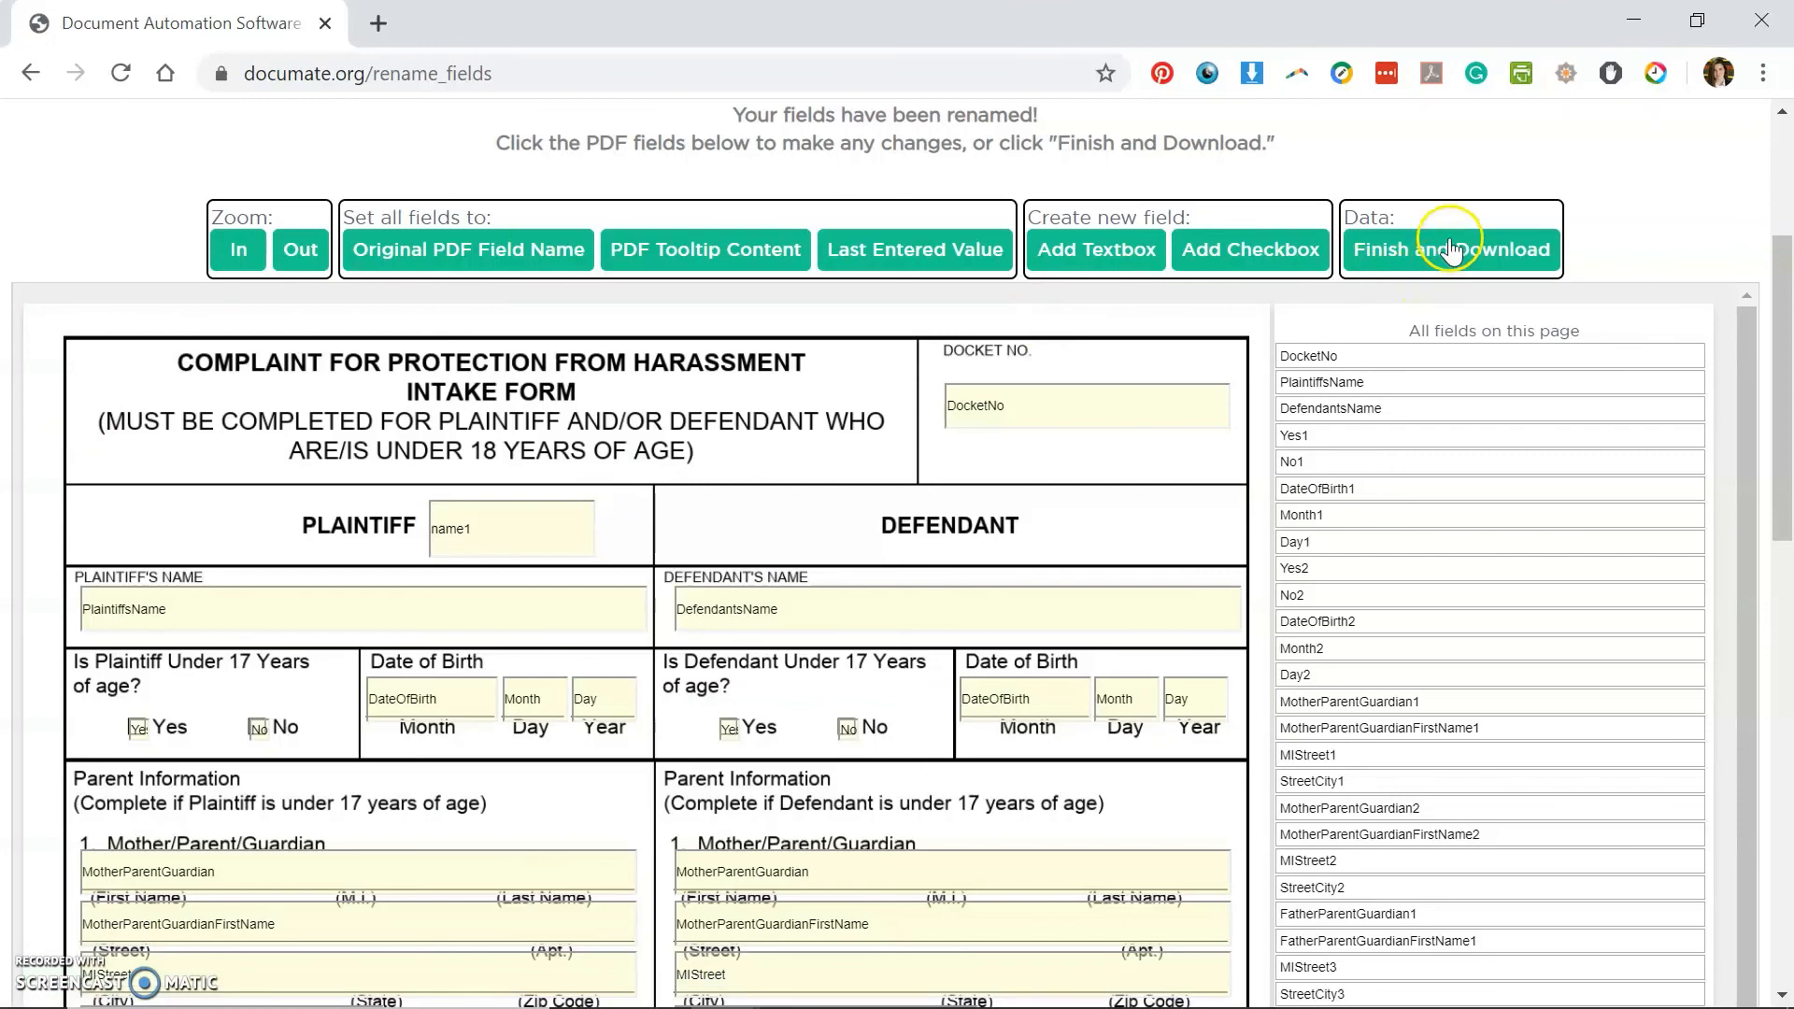
- Download the finished PDF from Documate and open it for form editing in Acrobat with the name1 field selected
click(1451, 251)
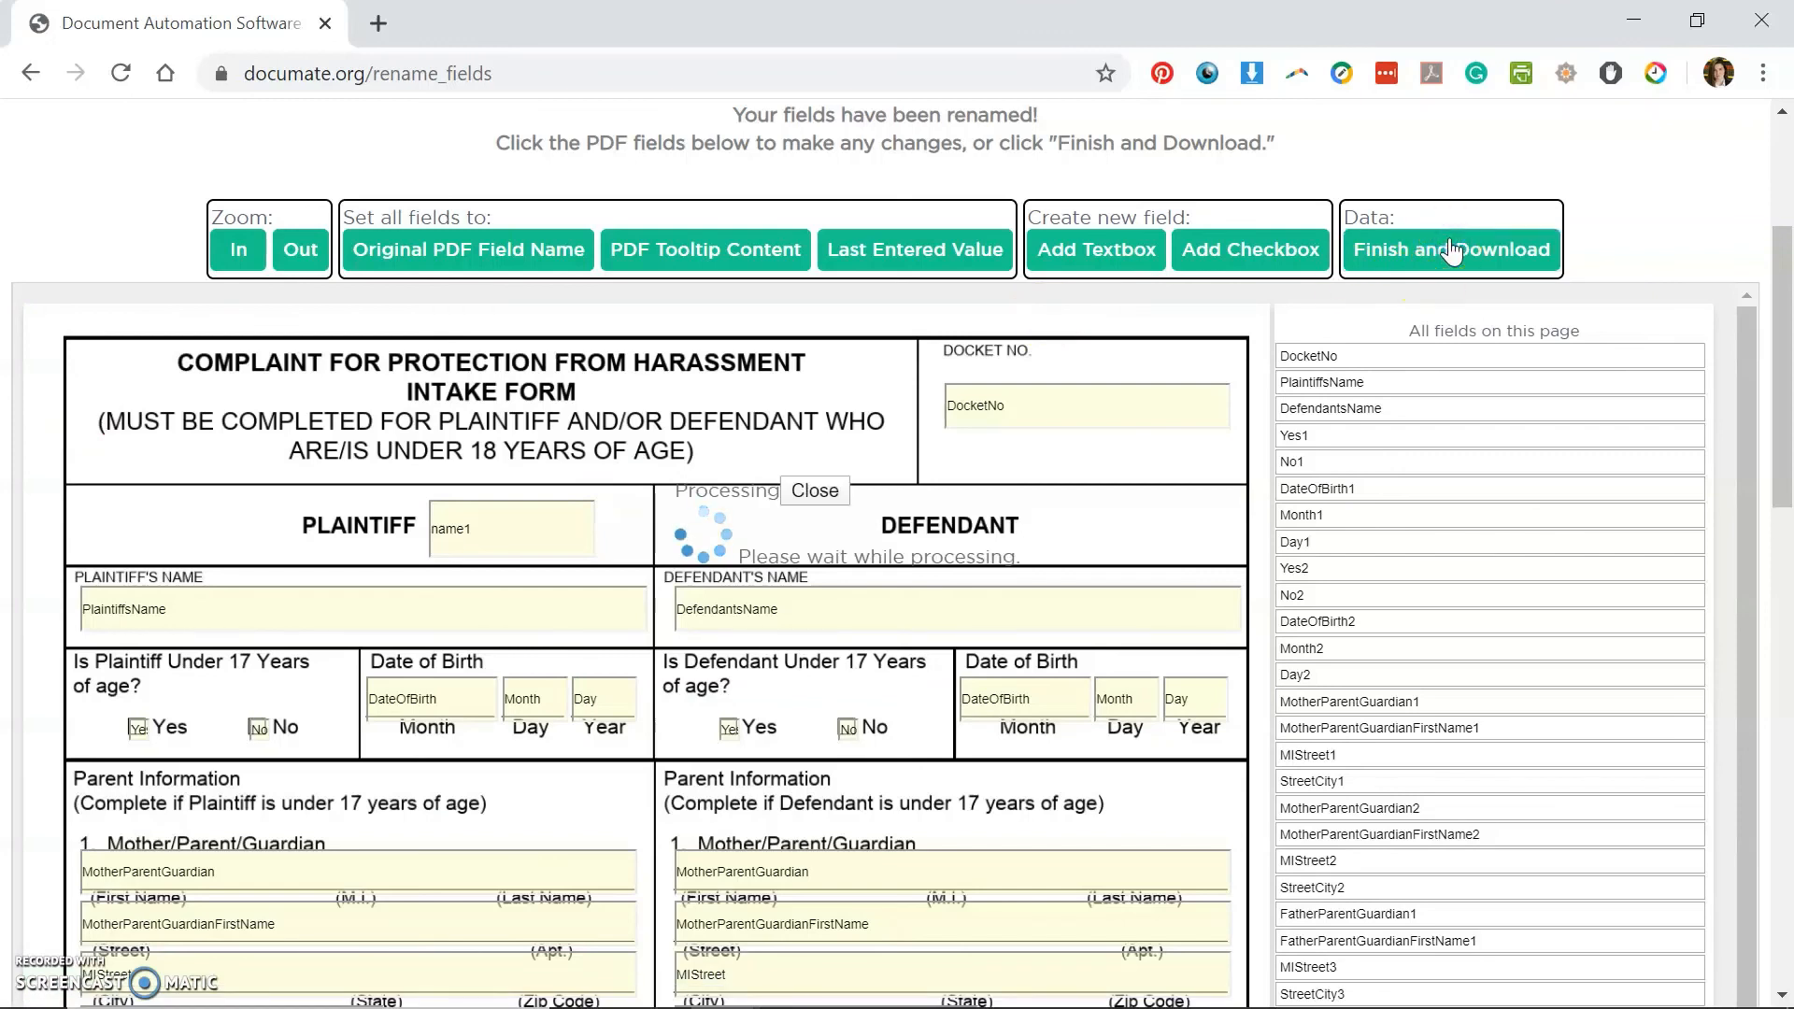
click(1592, 429)
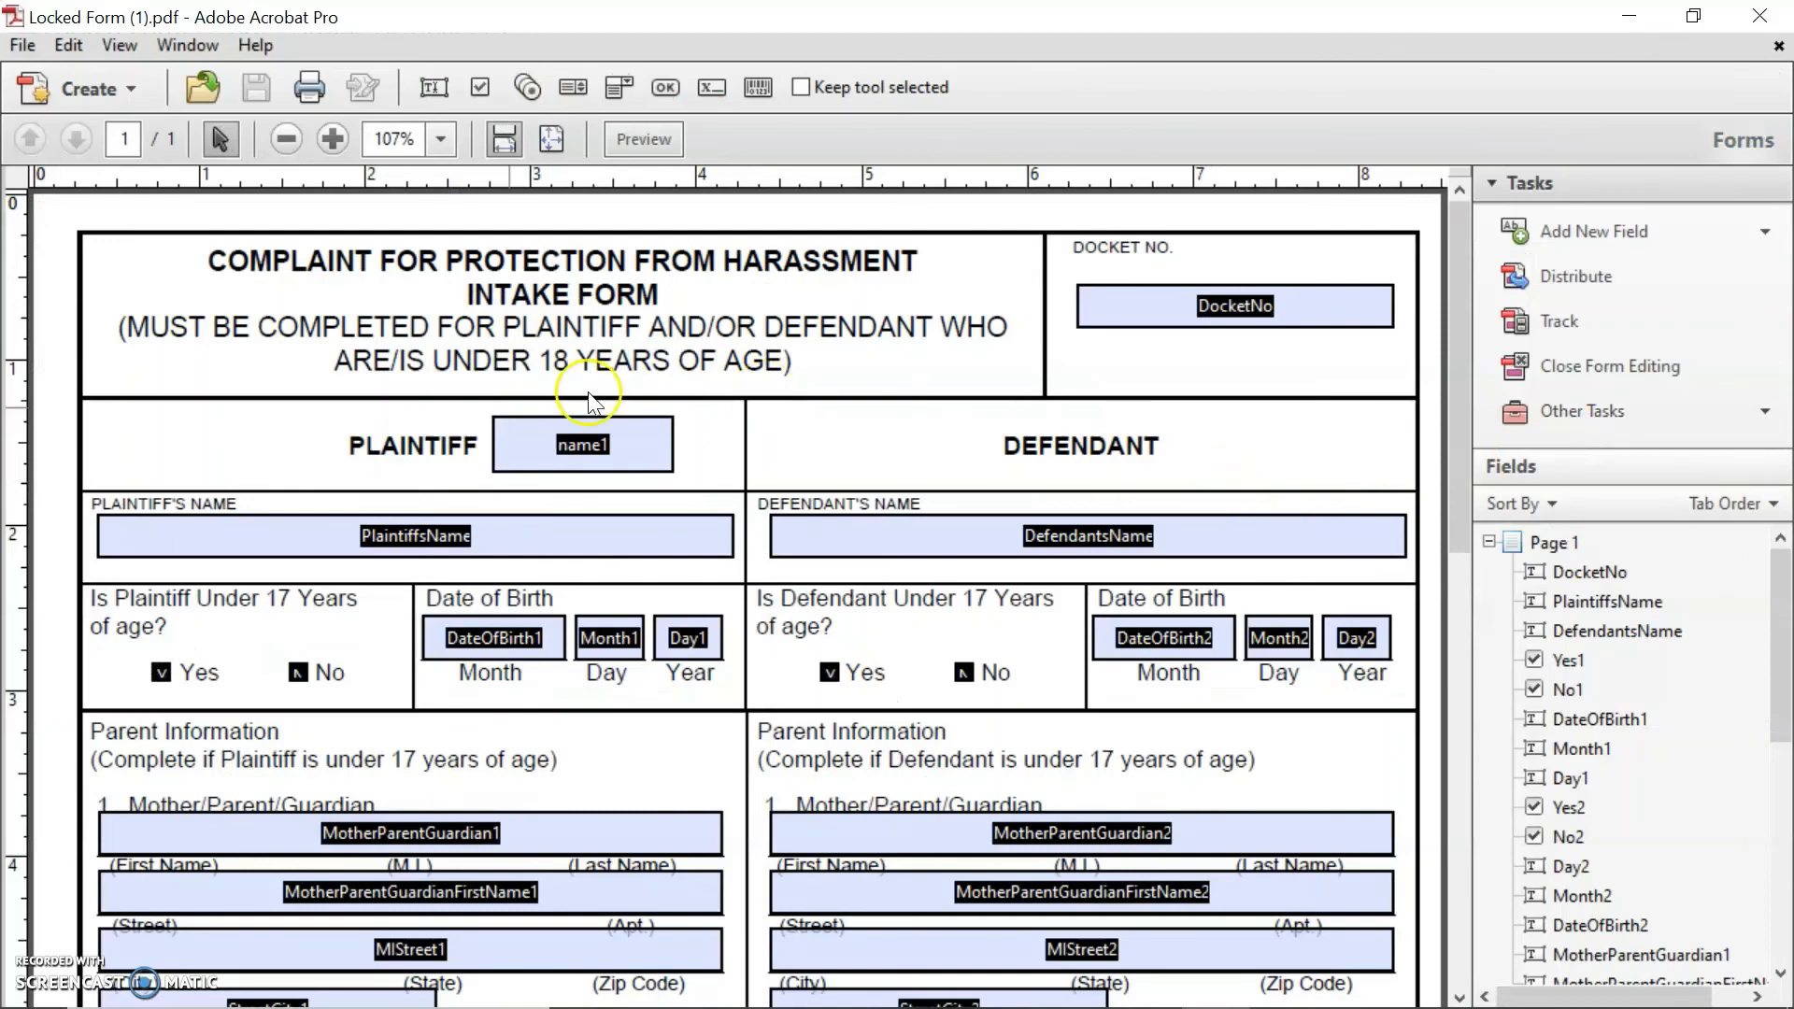
click(533, 446)
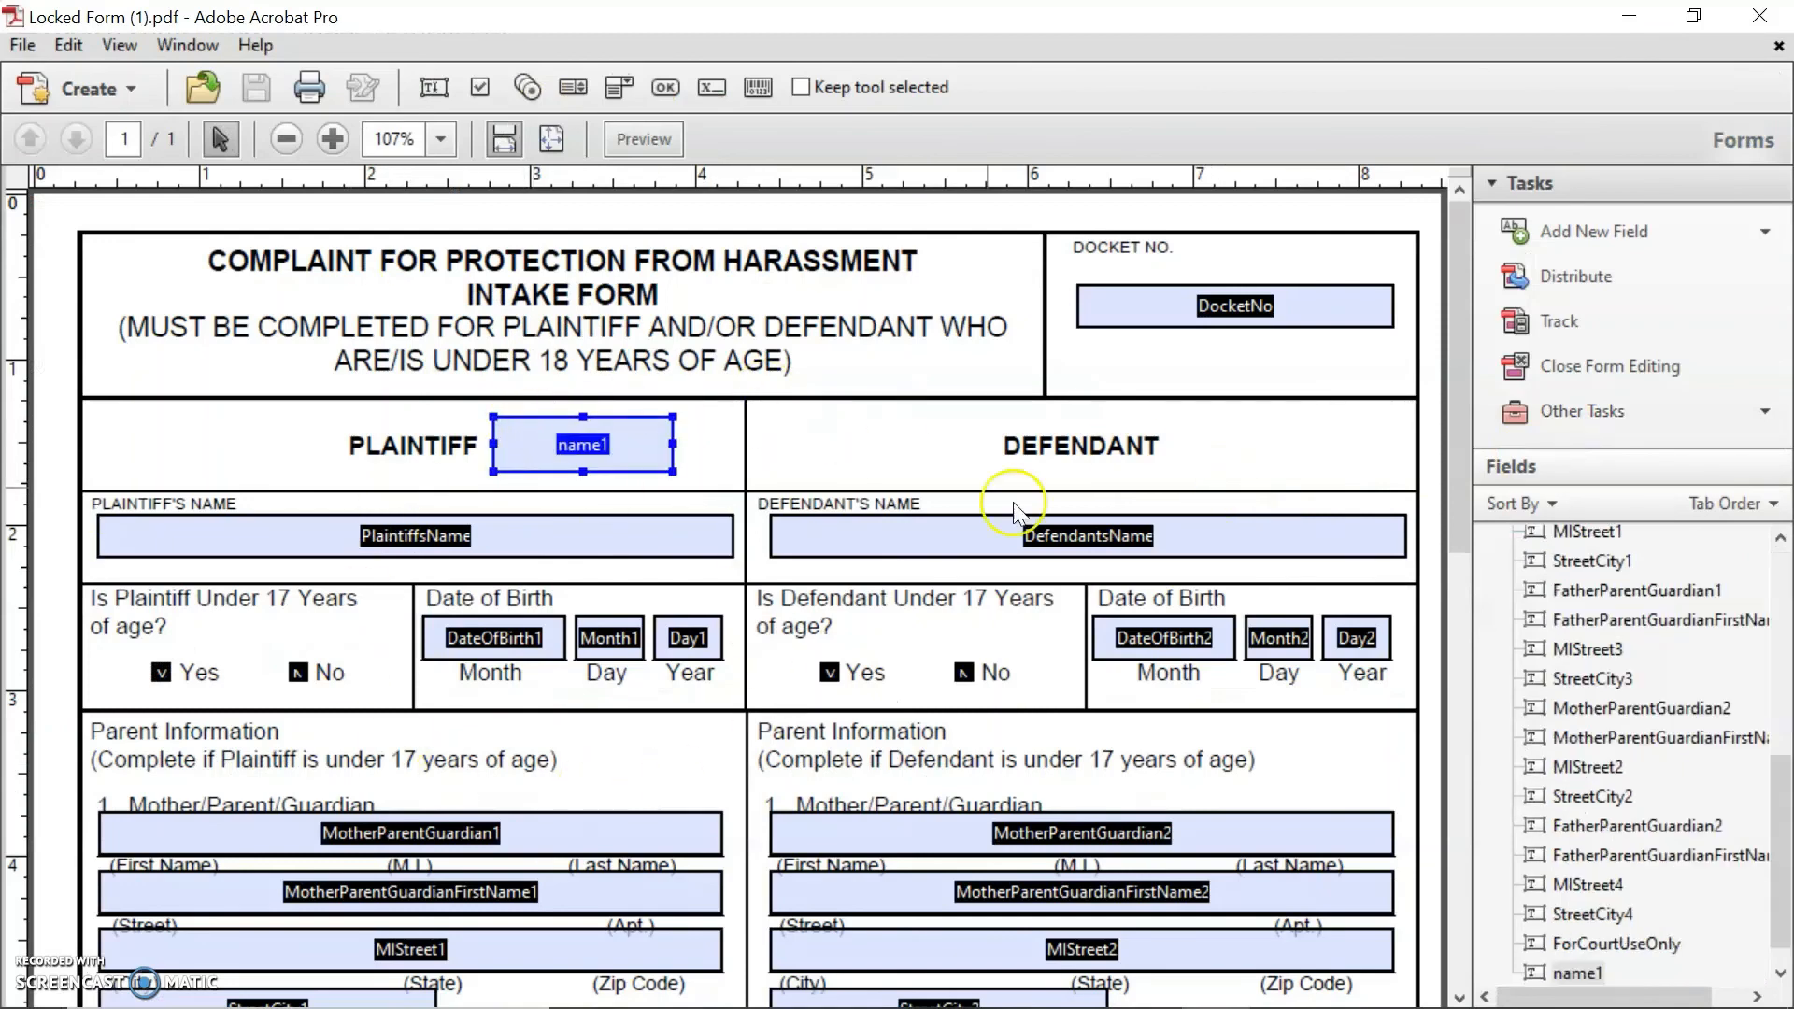